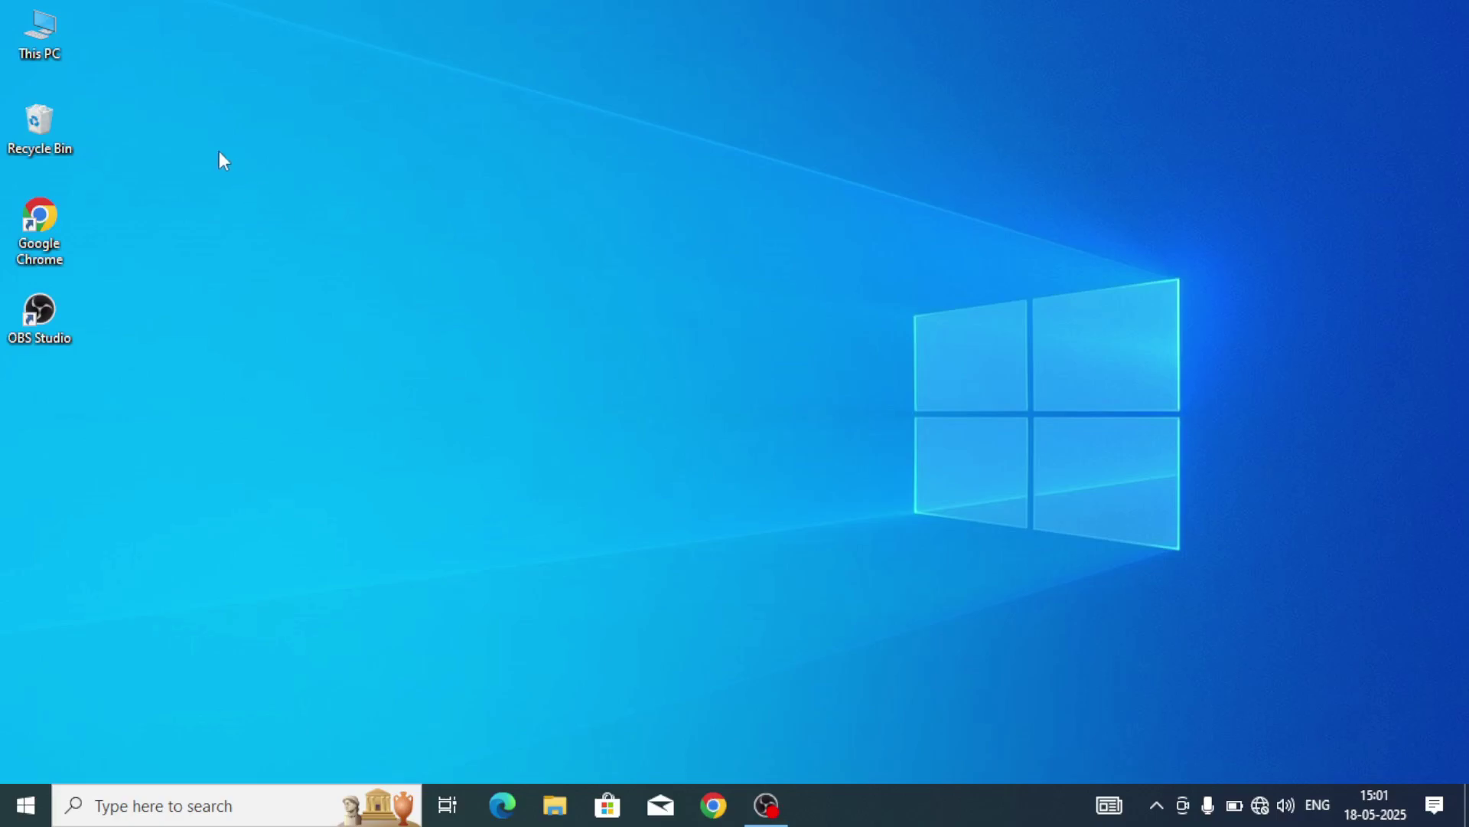
Open This PC and browse the Videos, Pictures, Documents and Downloads folders.
{"action": "double_click", "coordinate": [46, 50]}
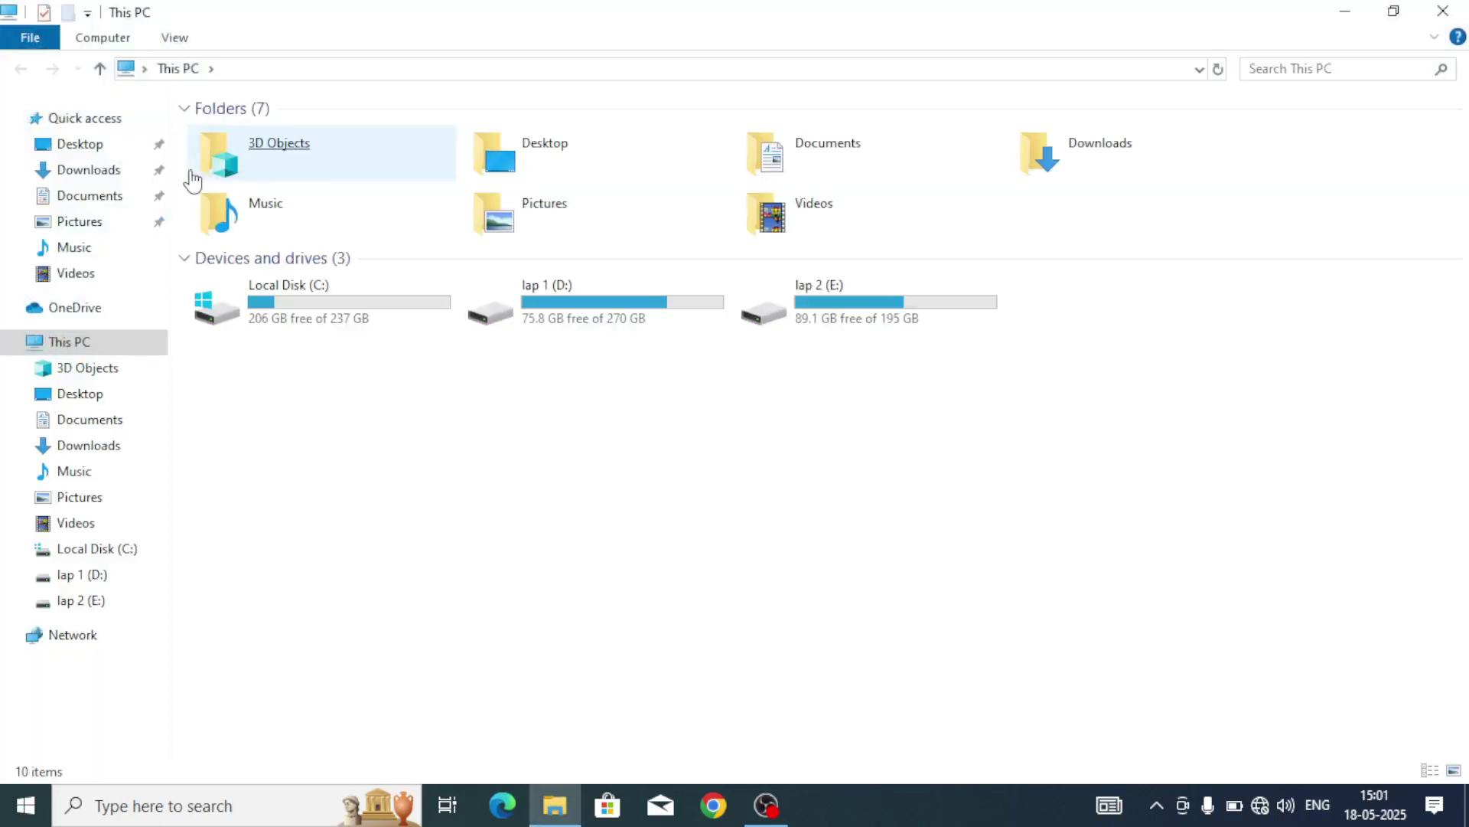
{"action": "left_click", "coordinate": [193, 181]}
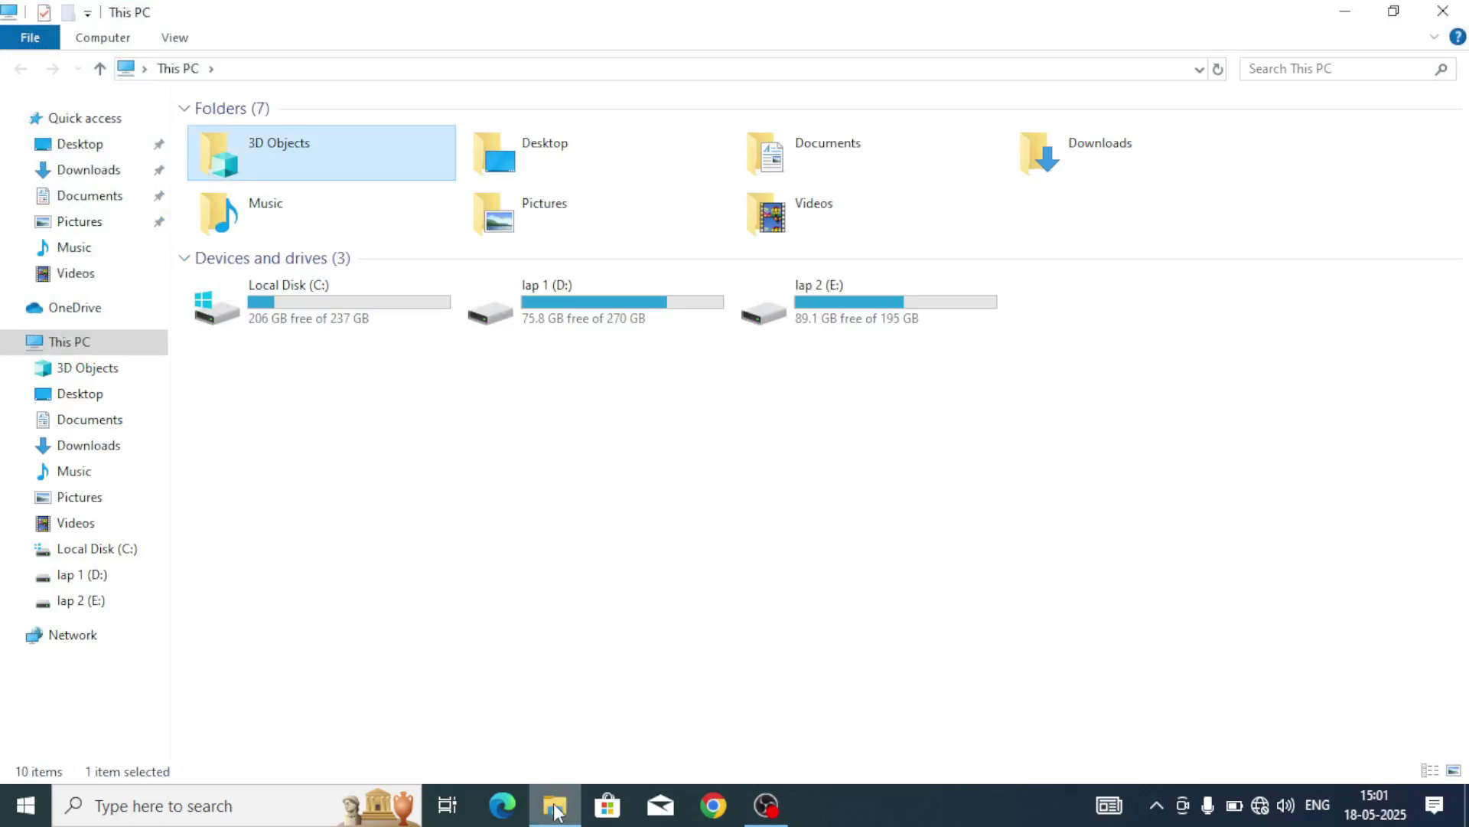
{"action": "mouse_move", "coordinate": [561, 814]}
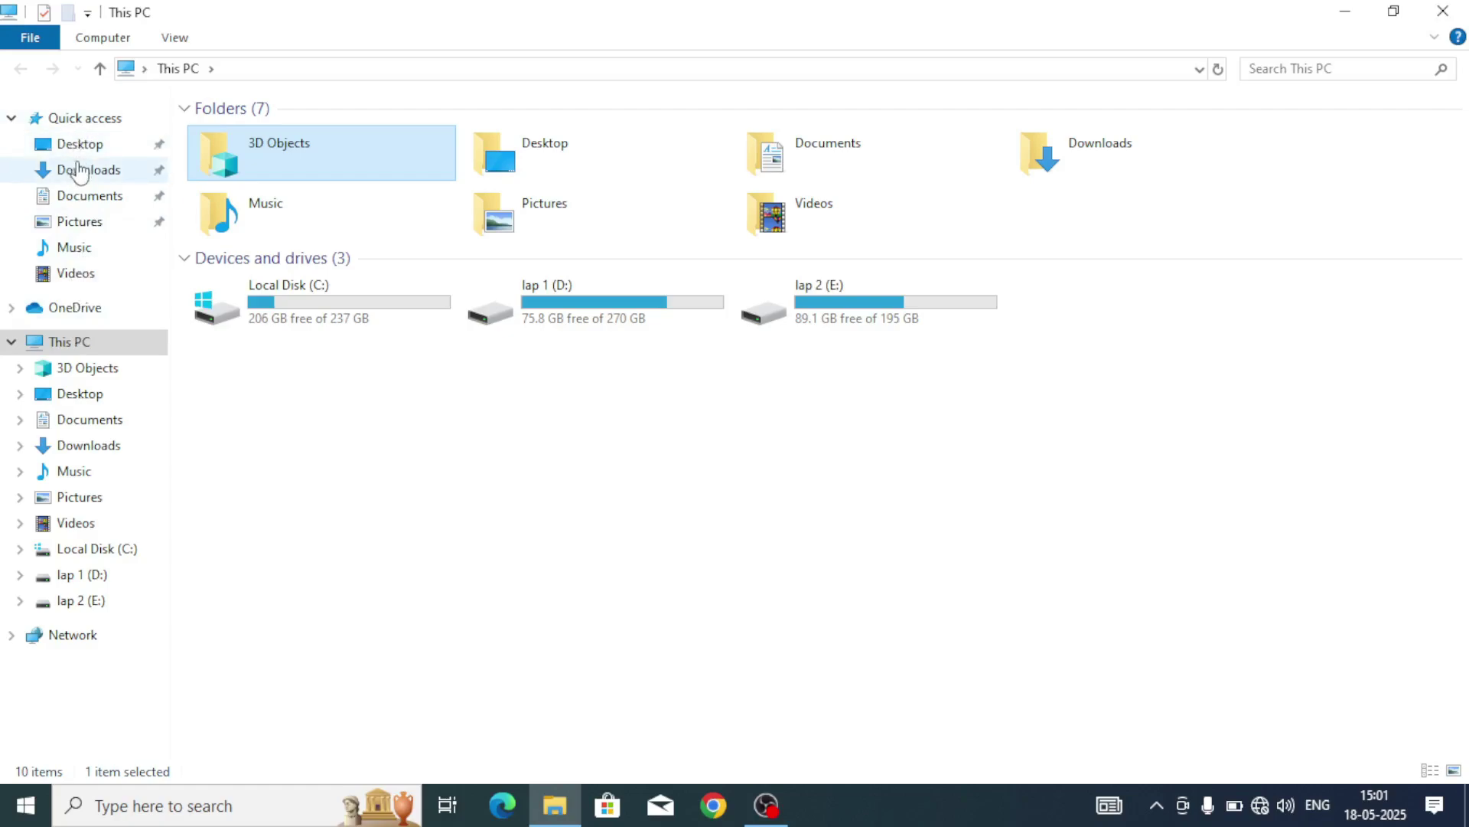
{"action": "left_click", "coordinate": [71, 275]}
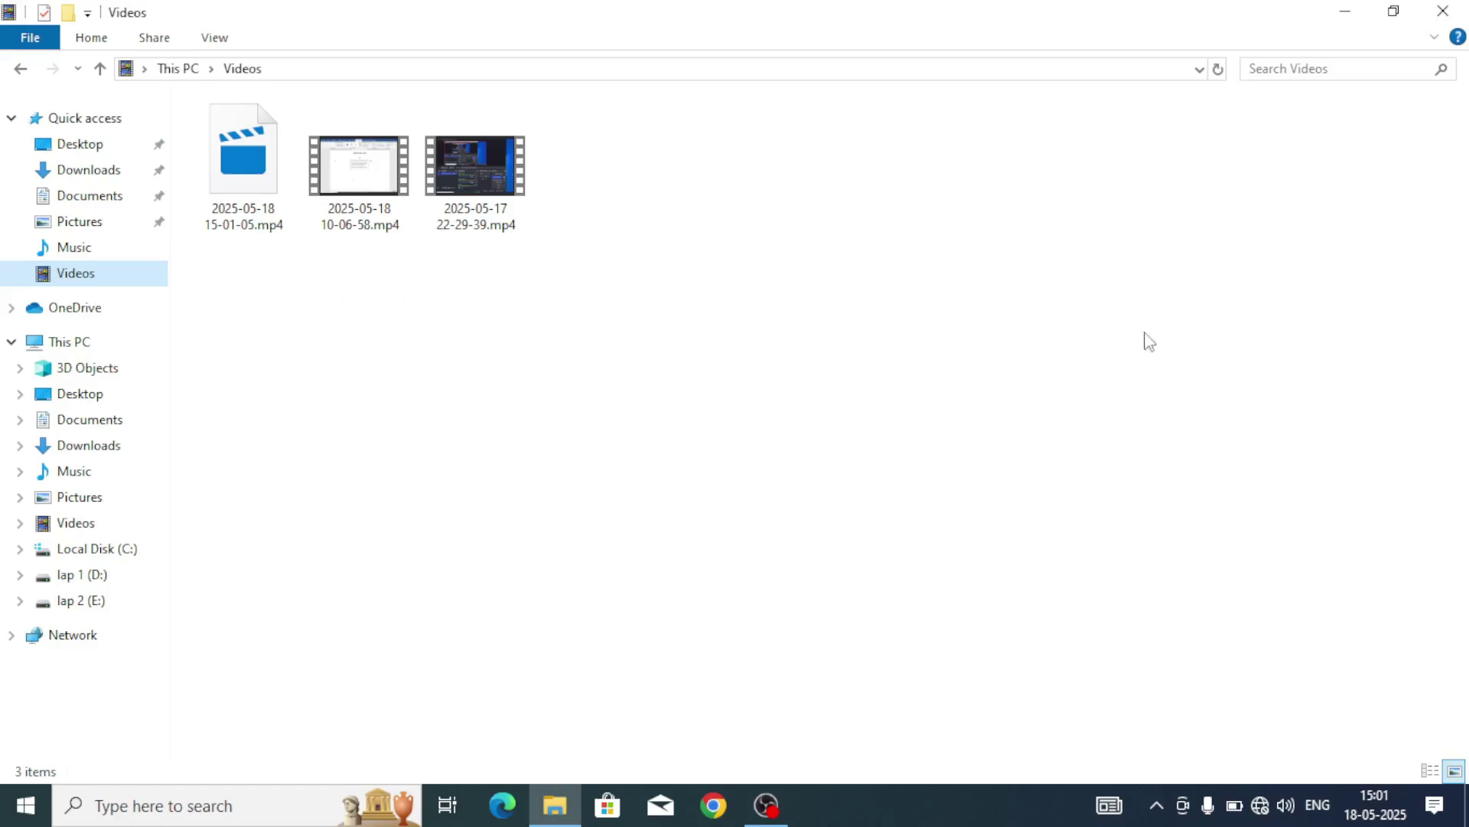
{"action": "left_click", "coordinate": [44, 226]}
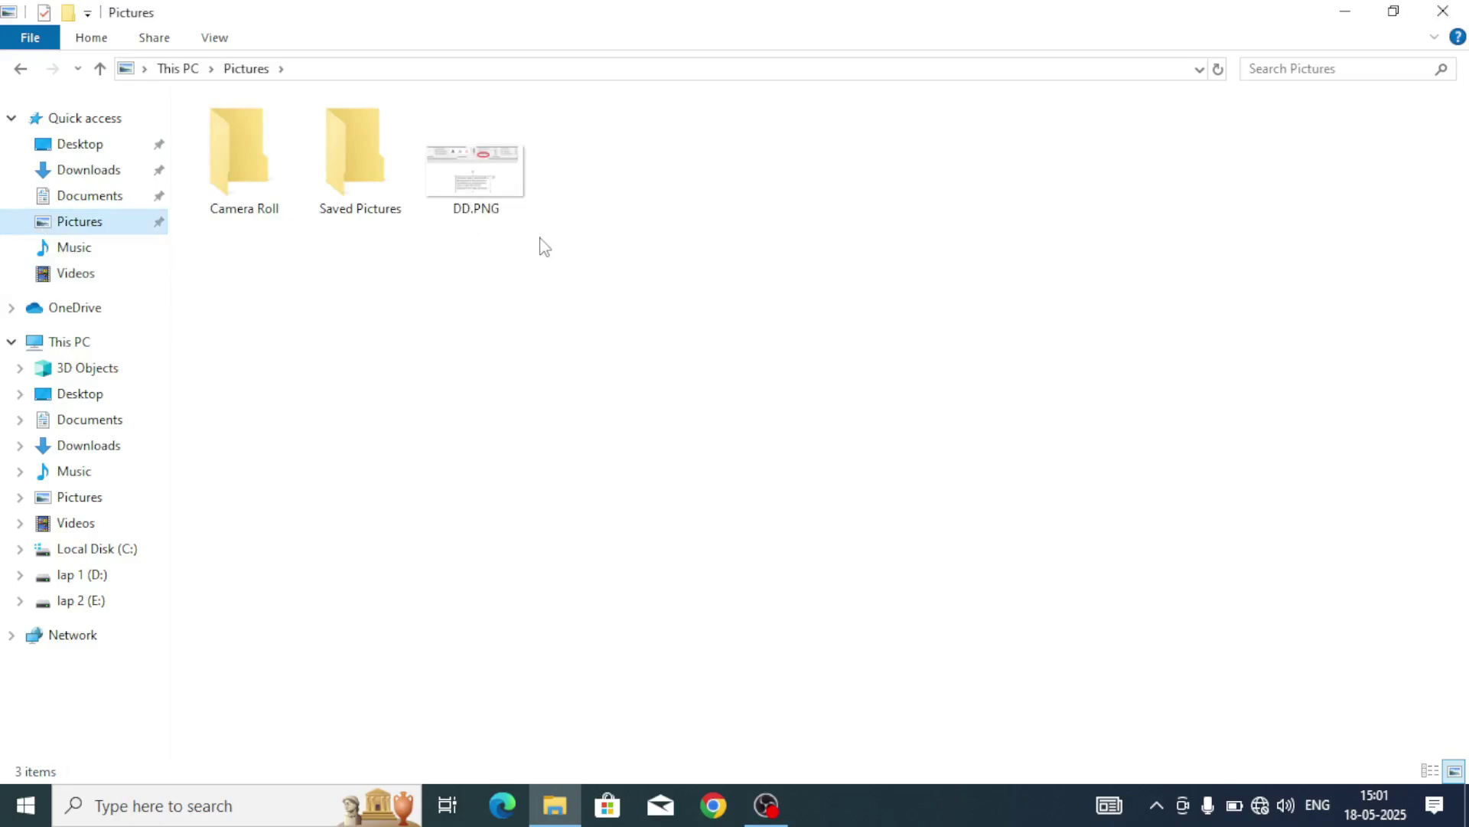
{"action": "left_click", "coordinate": [59, 197]}
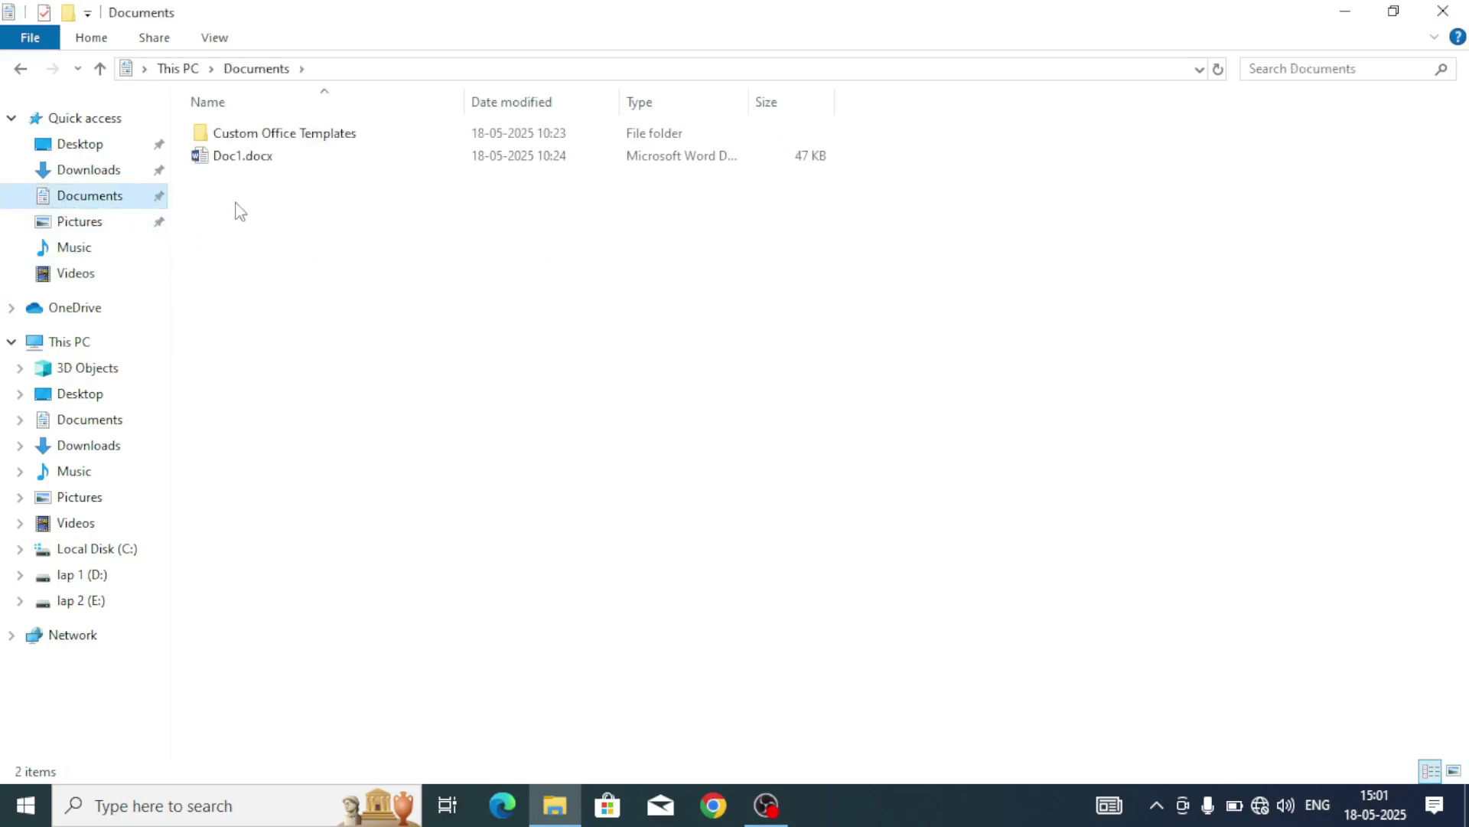
{"action": "left_click", "coordinate": [97, 177]}
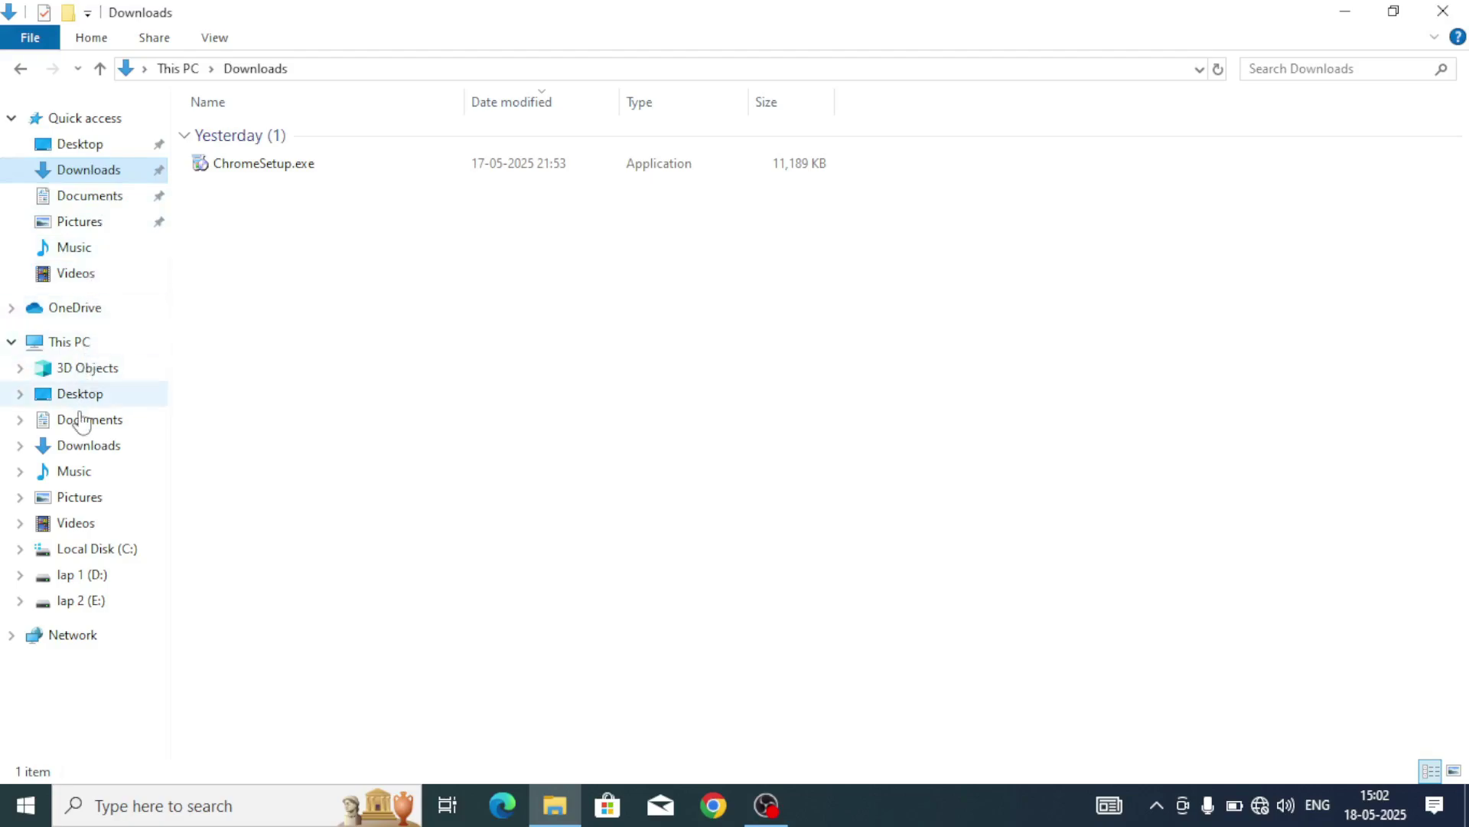
Open the "new new" folder on the lap 2 (E:) drive.
{"action": "left_click", "coordinate": [88, 606]}
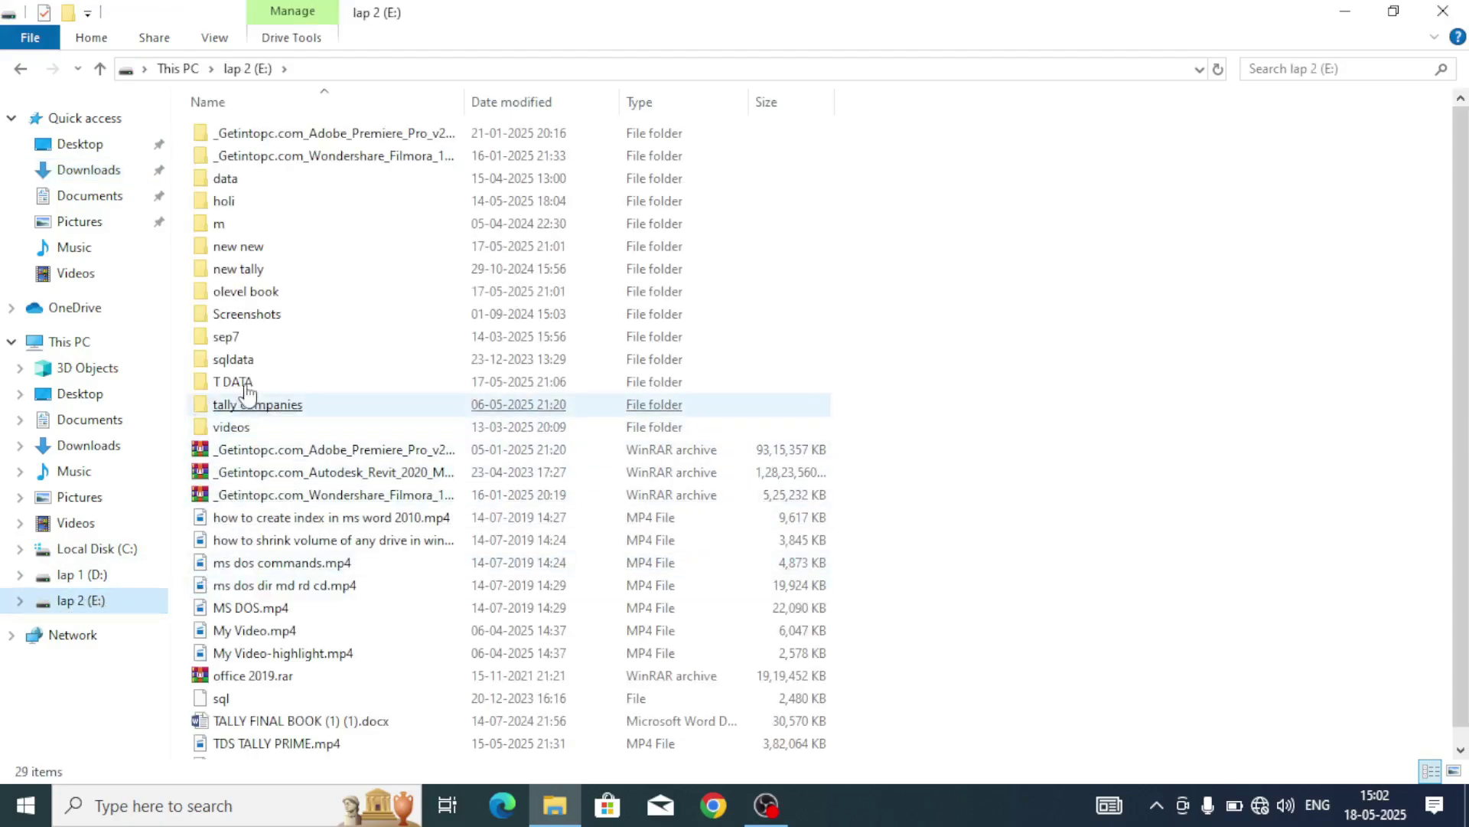
{"action": "double_click", "coordinate": [262, 247]}
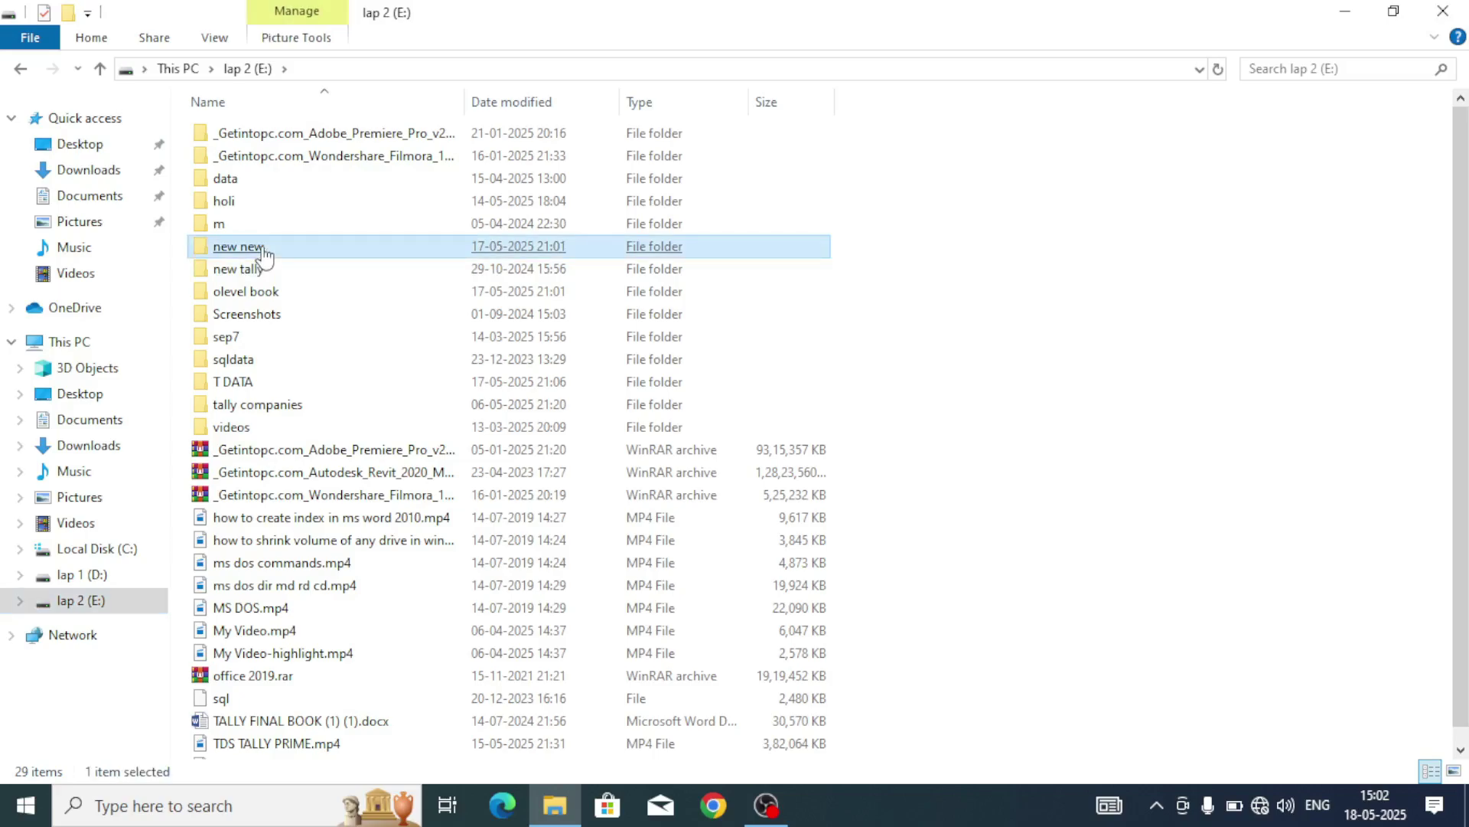
{"action": "left_click", "coordinate": [262, 247]}
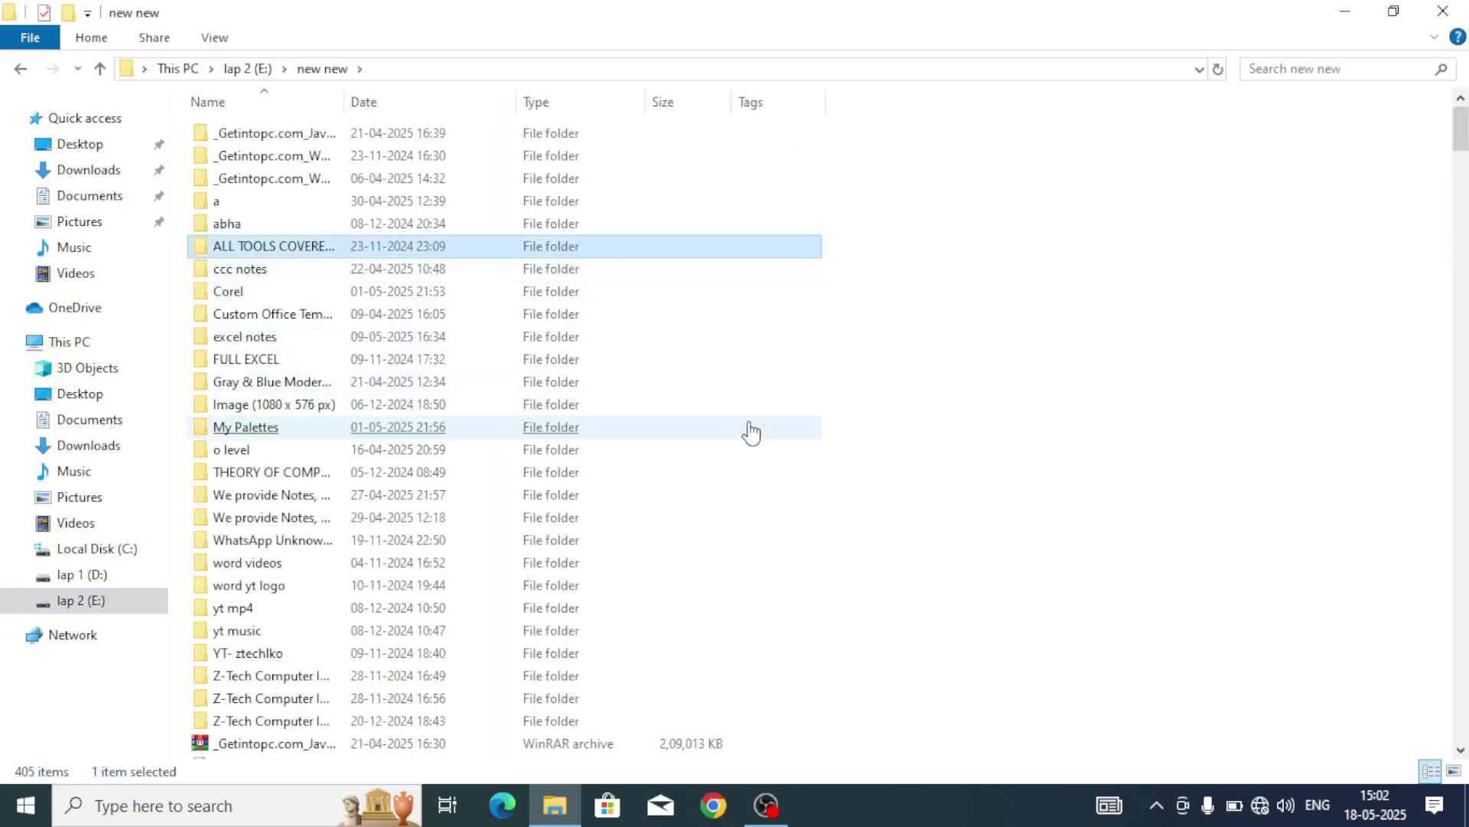
Look through the mixed files and subfolders in the "new new" folder.
{"action": "scroll", "coordinate": [936, 494], "scroll_direction": "down", "scroll_amount": 11}
{"action": "scroll", "coordinate": [935, 487], "scroll_direction": "down", "scroll_amount": 8}
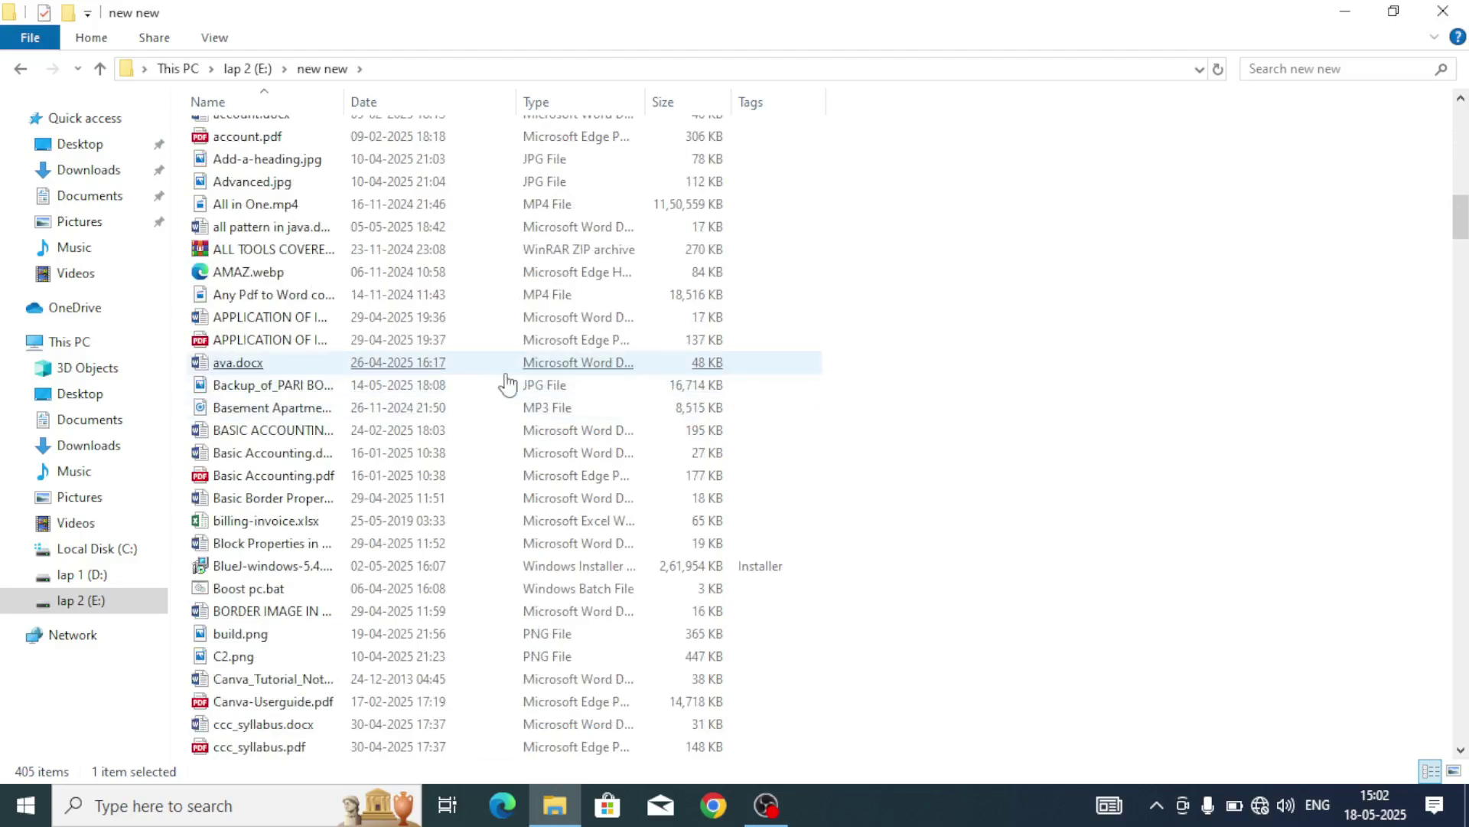
{"action": "left_click", "coordinate": [223, 339]}
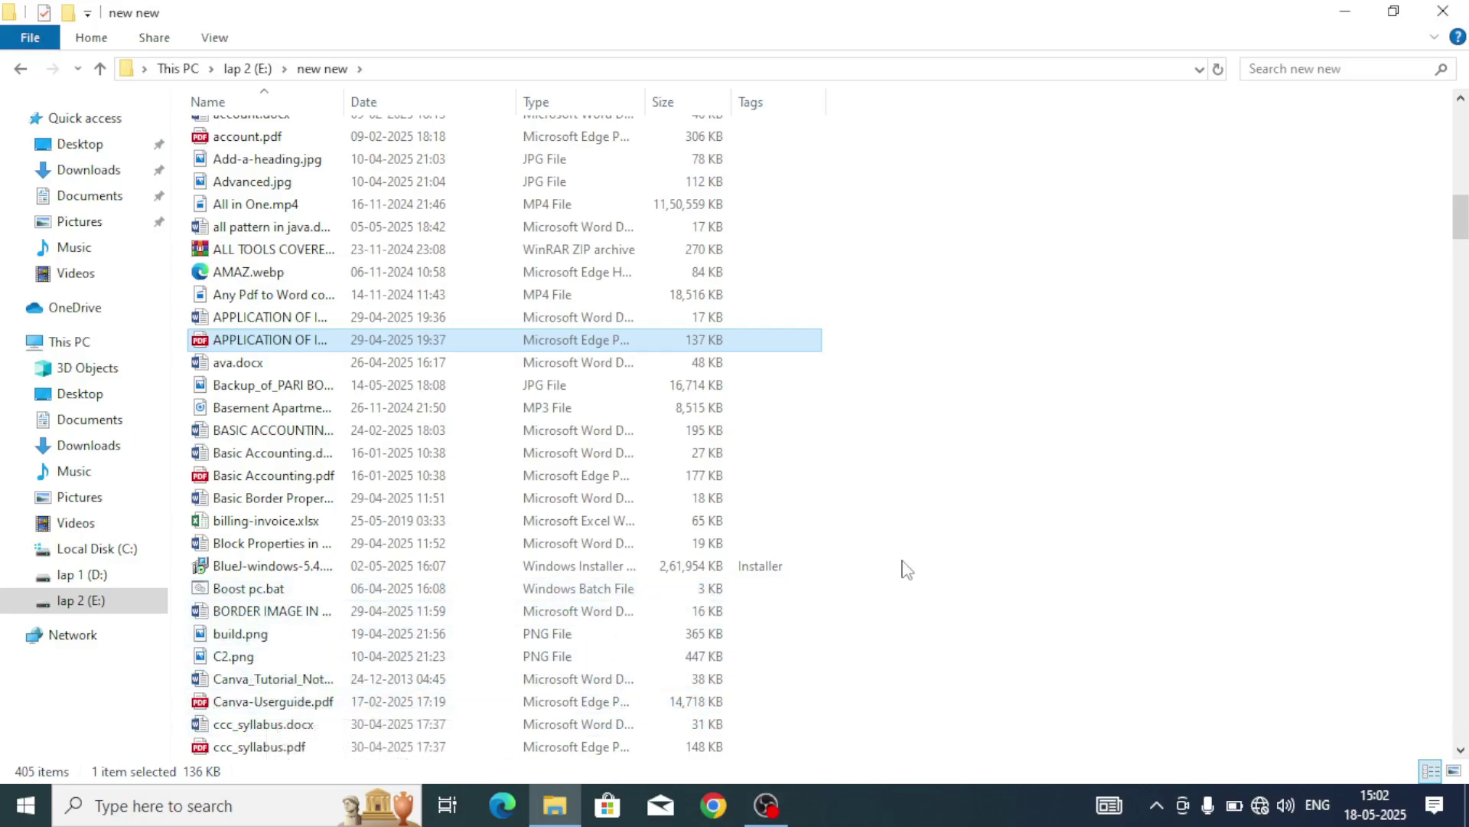
{"action": "scroll", "coordinate": [906, 568], "scroll_direction": "down", "scroll_amount": 5}
{"action": "scroll", "coordinate": [905, 568], "scroll_direction": "down", "scroll_amount": 7}
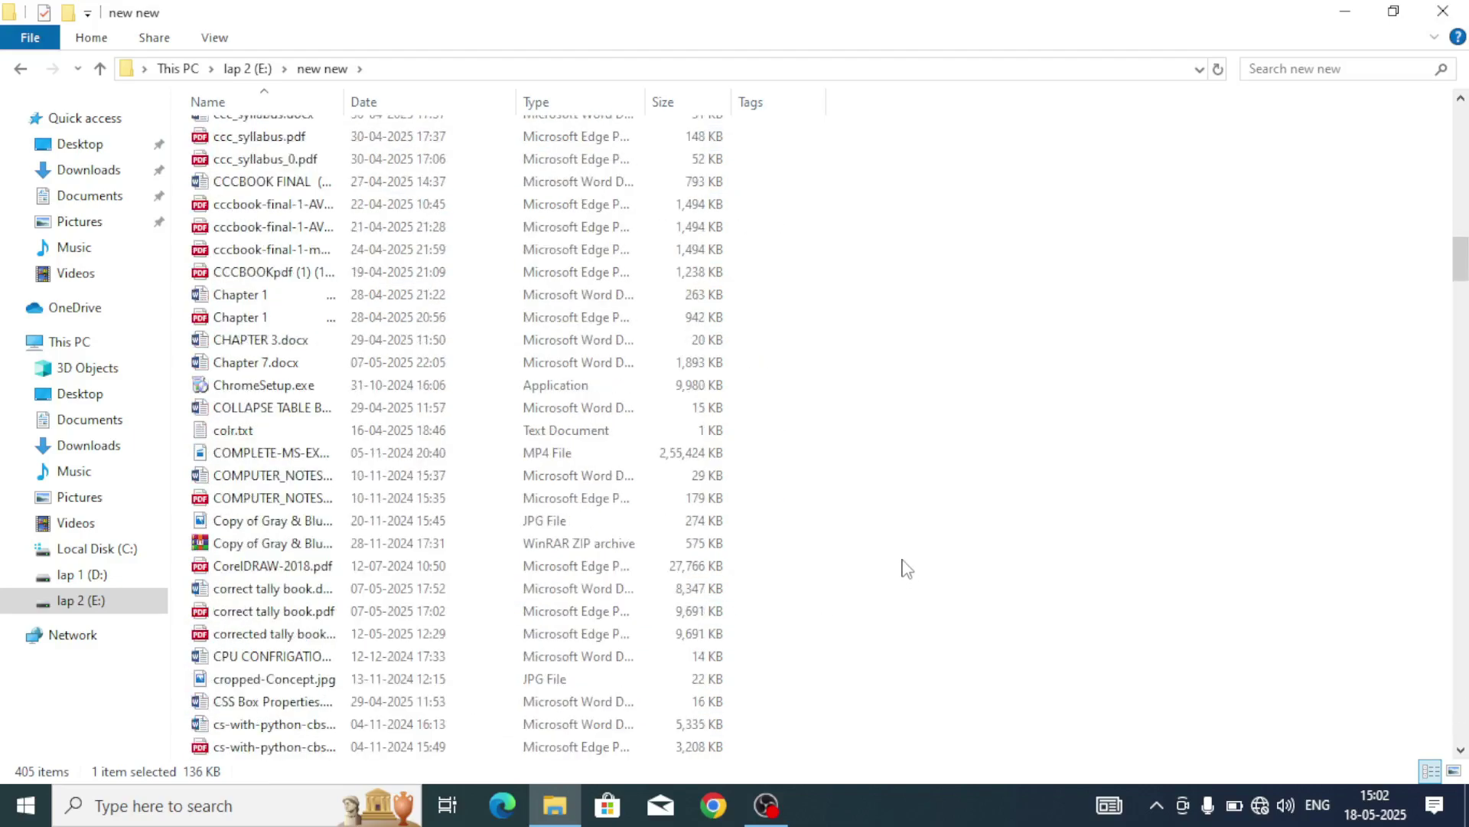
{"action": "scroll", "coordinate": [905, 568], "scroll_direction": "up", "scroll_amount": 14}
{"action": "scroll", "coordinate": [905, 568], "scroll_direction": "up", "scroll_amount": 15}
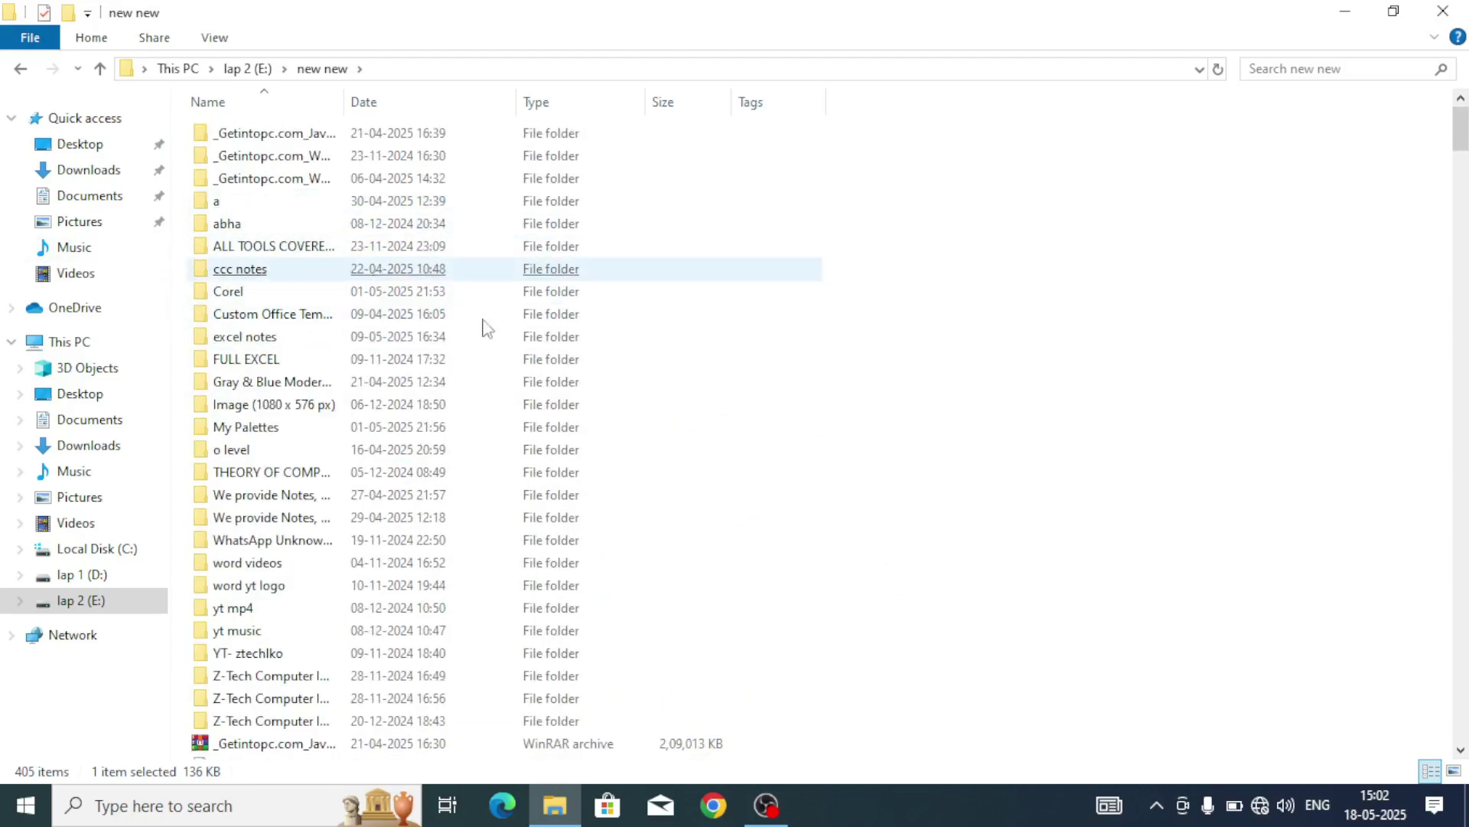
Switch the "new new" folder to the List view.
{"action": "right_click", "coordinate": [982, 229]}
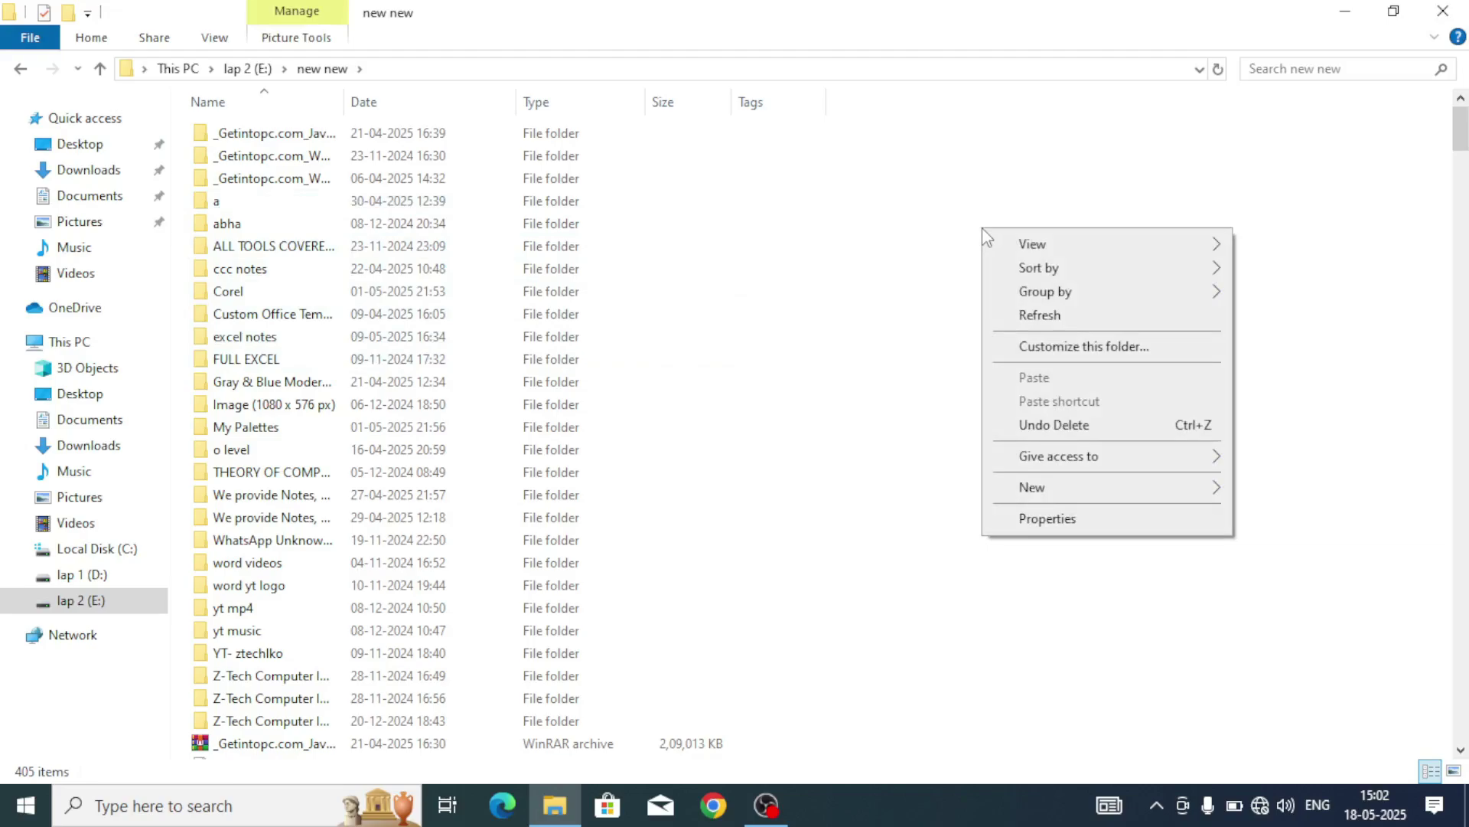
{"action": "mouse_move", "coordinate": [1007, 242]}
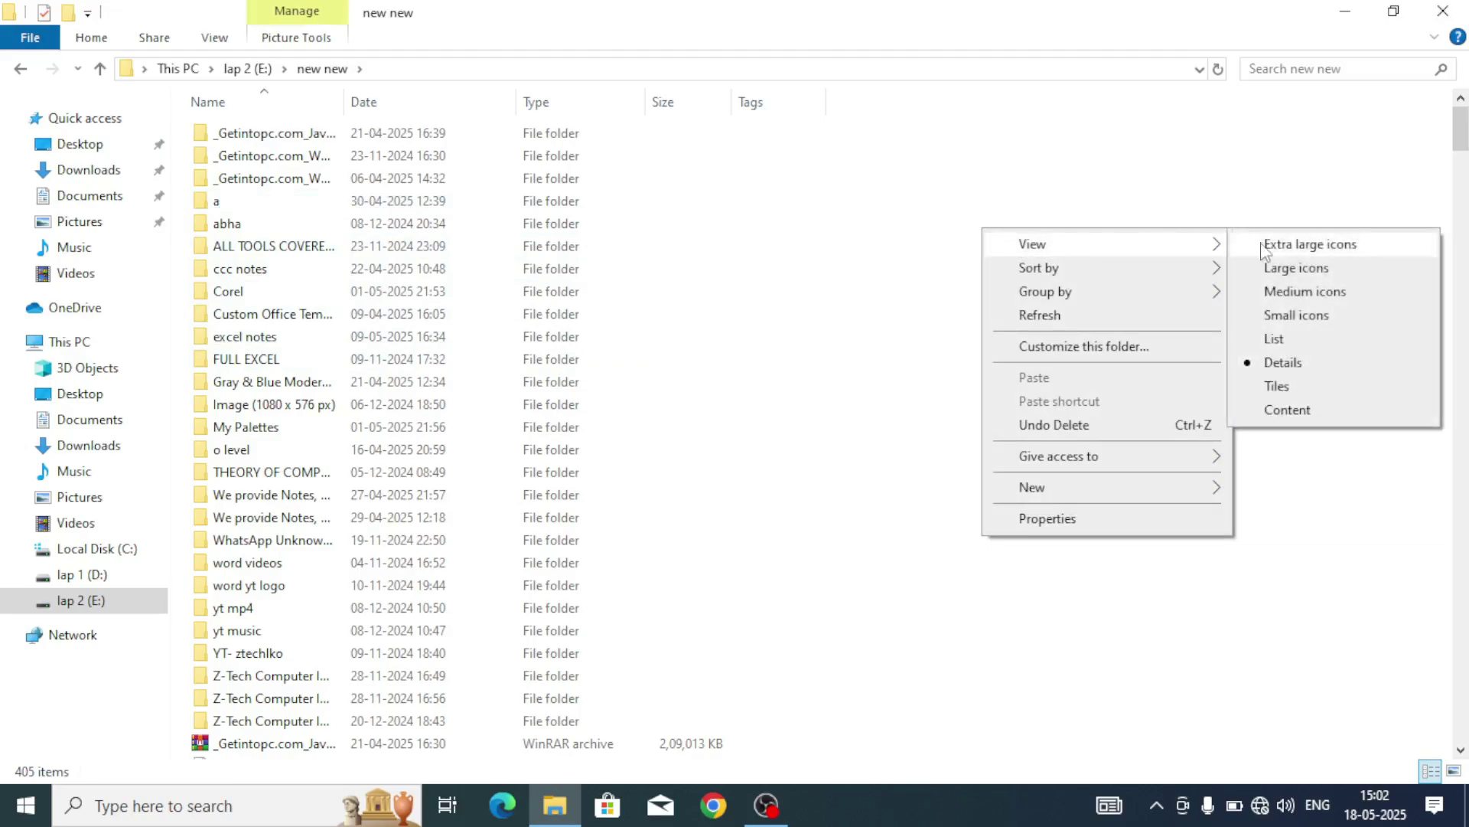
{"action": "left_click", "coordinate": [1274, 338]}
{"action": "left_click", "coordinate": [1272, 333]}
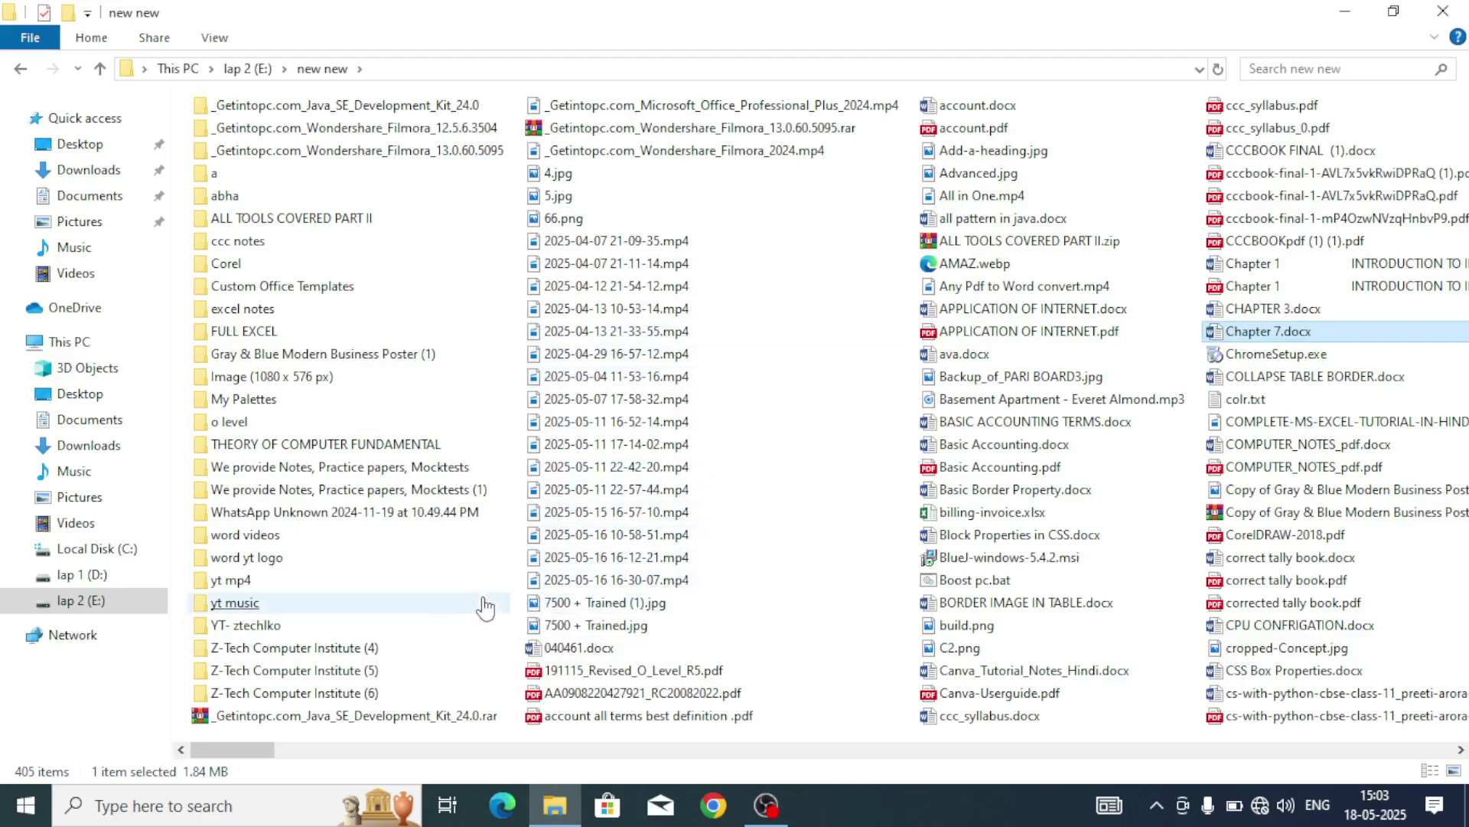
Restore the Details view for the "new new" folder.
{"action": "left_click", "coordinate": [189, 470]}
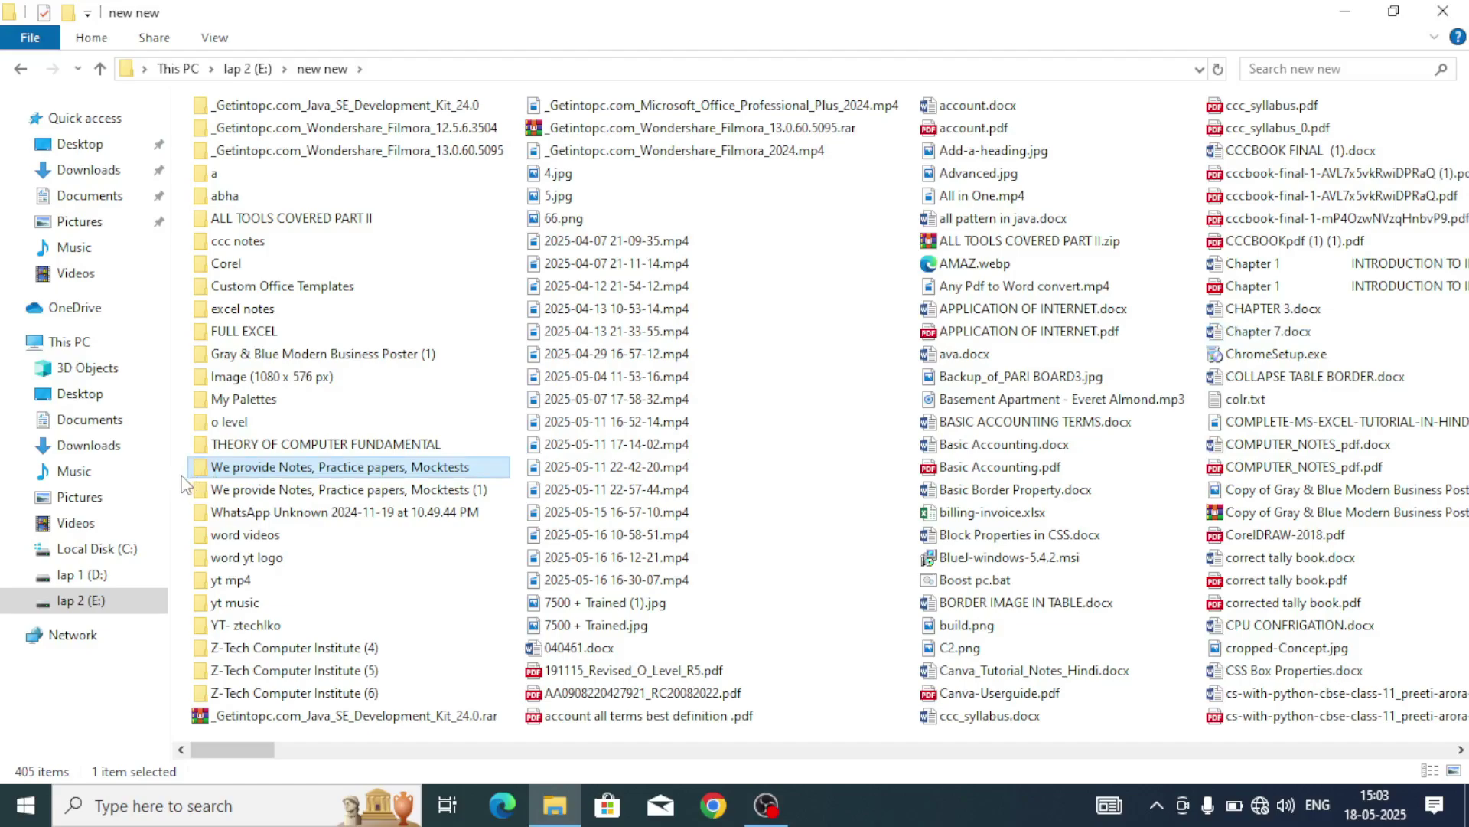
{"action": "right_click", "coordinate": [181, 475]}
{"action": "mouse_move", "coordinate": [330, 496]}
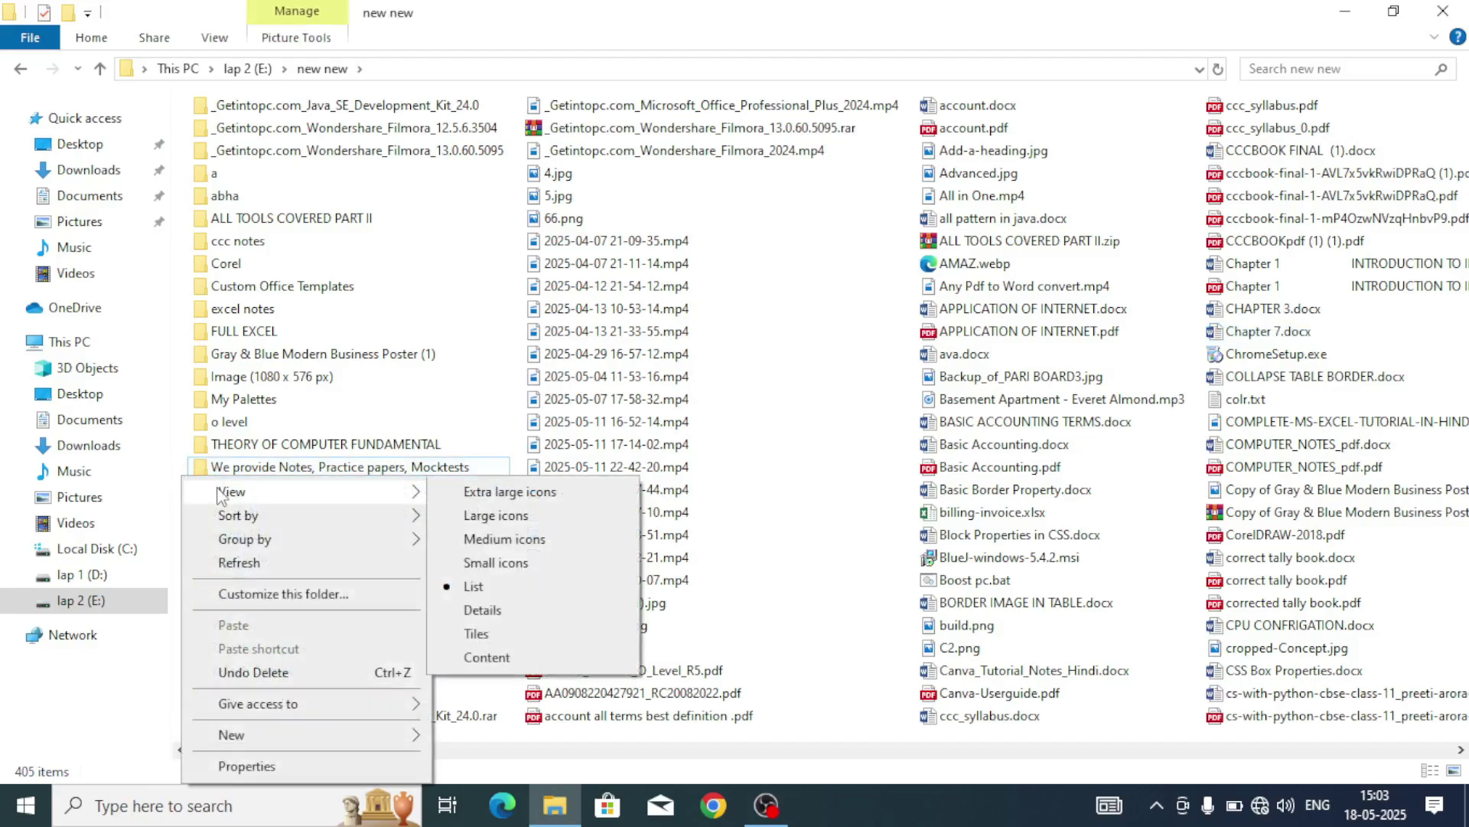
{"action": "left_click", "coordinate": [460, 610]}
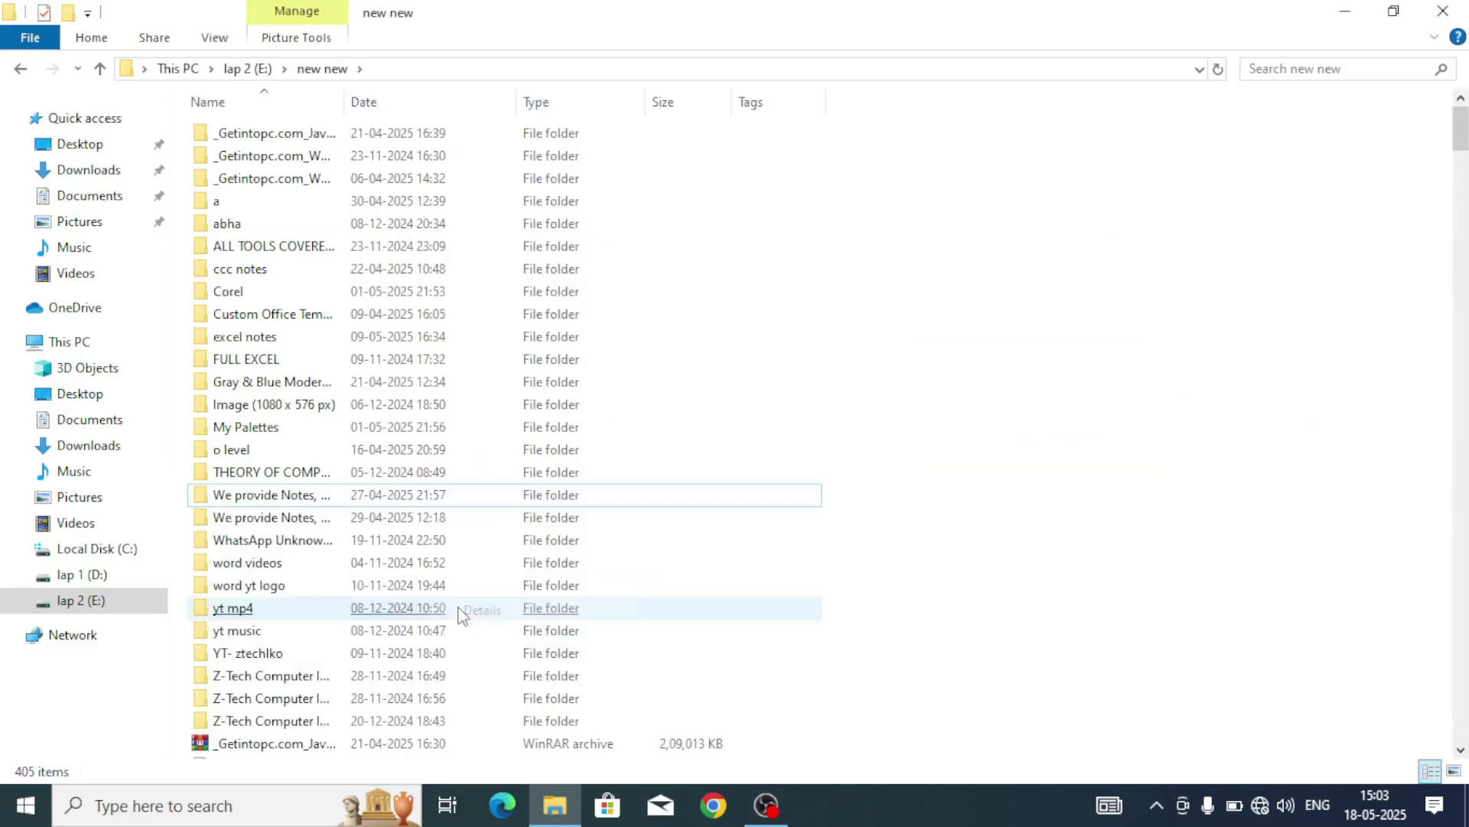
{"action": "left_click", "coordinate": [461, 613]}
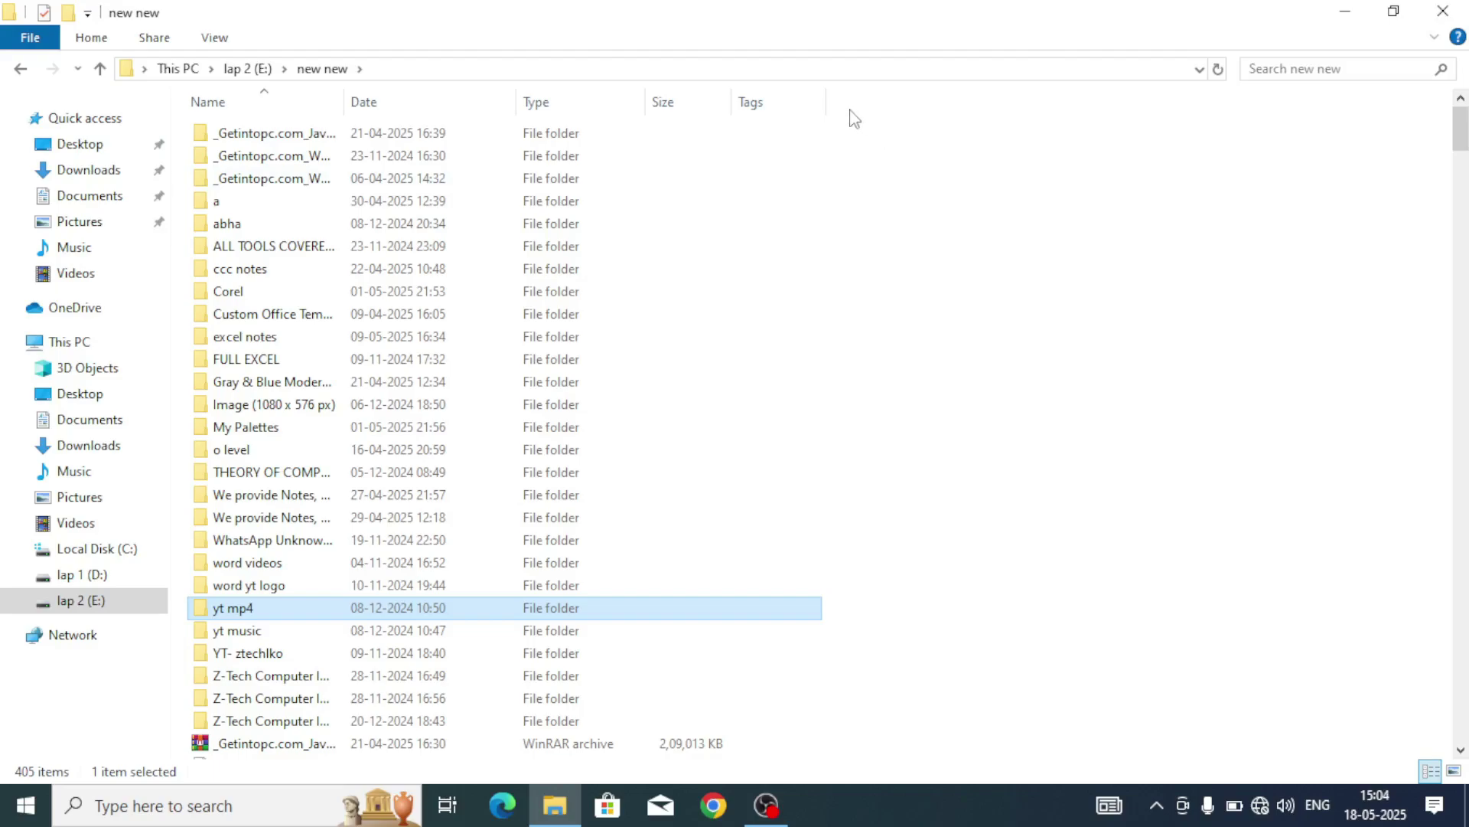
Filter the folder by type to show only JPEG File and JPG File items, and look over the list.
{"action": "left_click", "coordinate": [636, 104]}
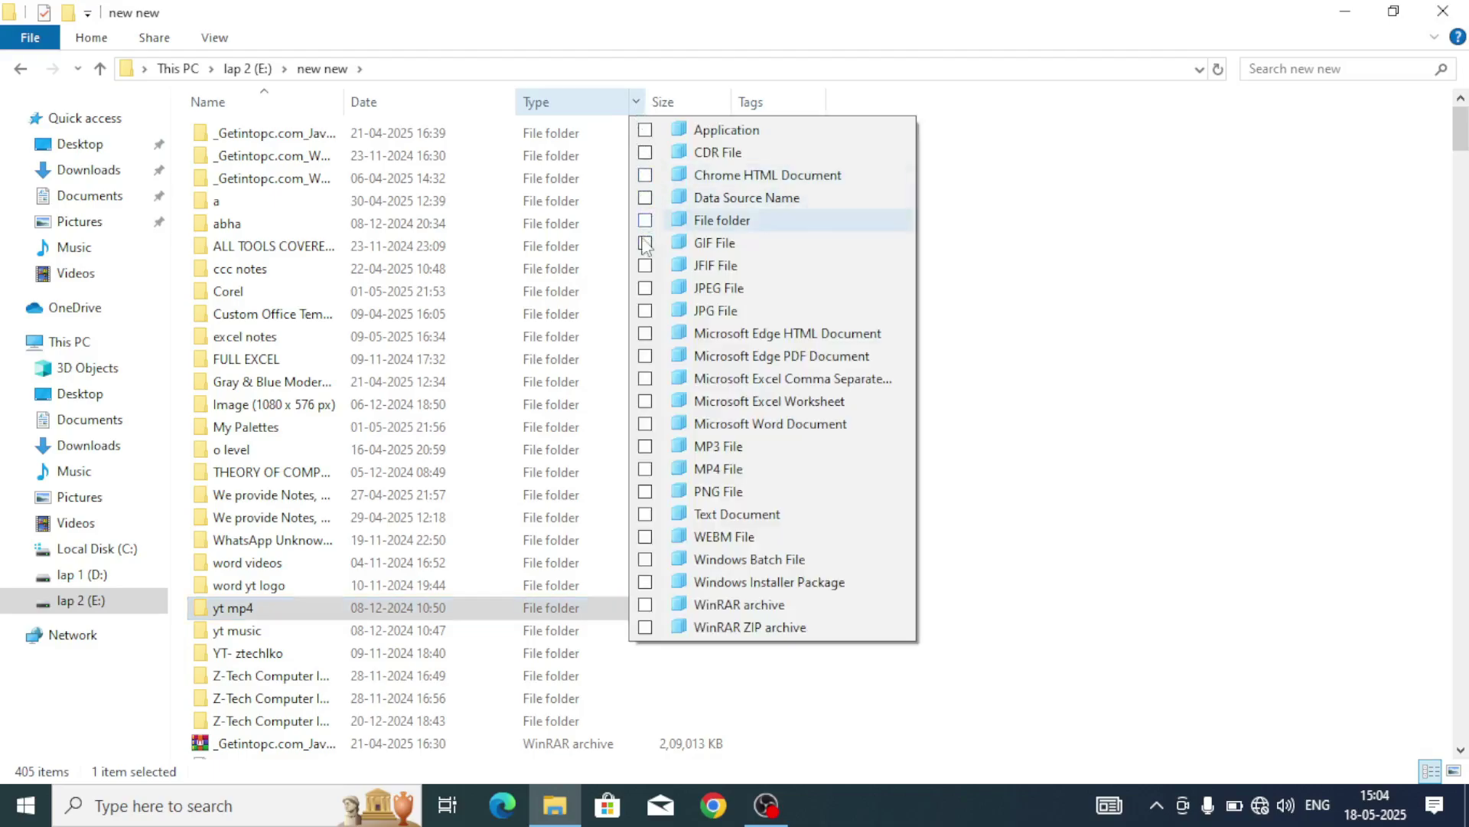
{"action": "left_click", "coordinate": [645, 288]}
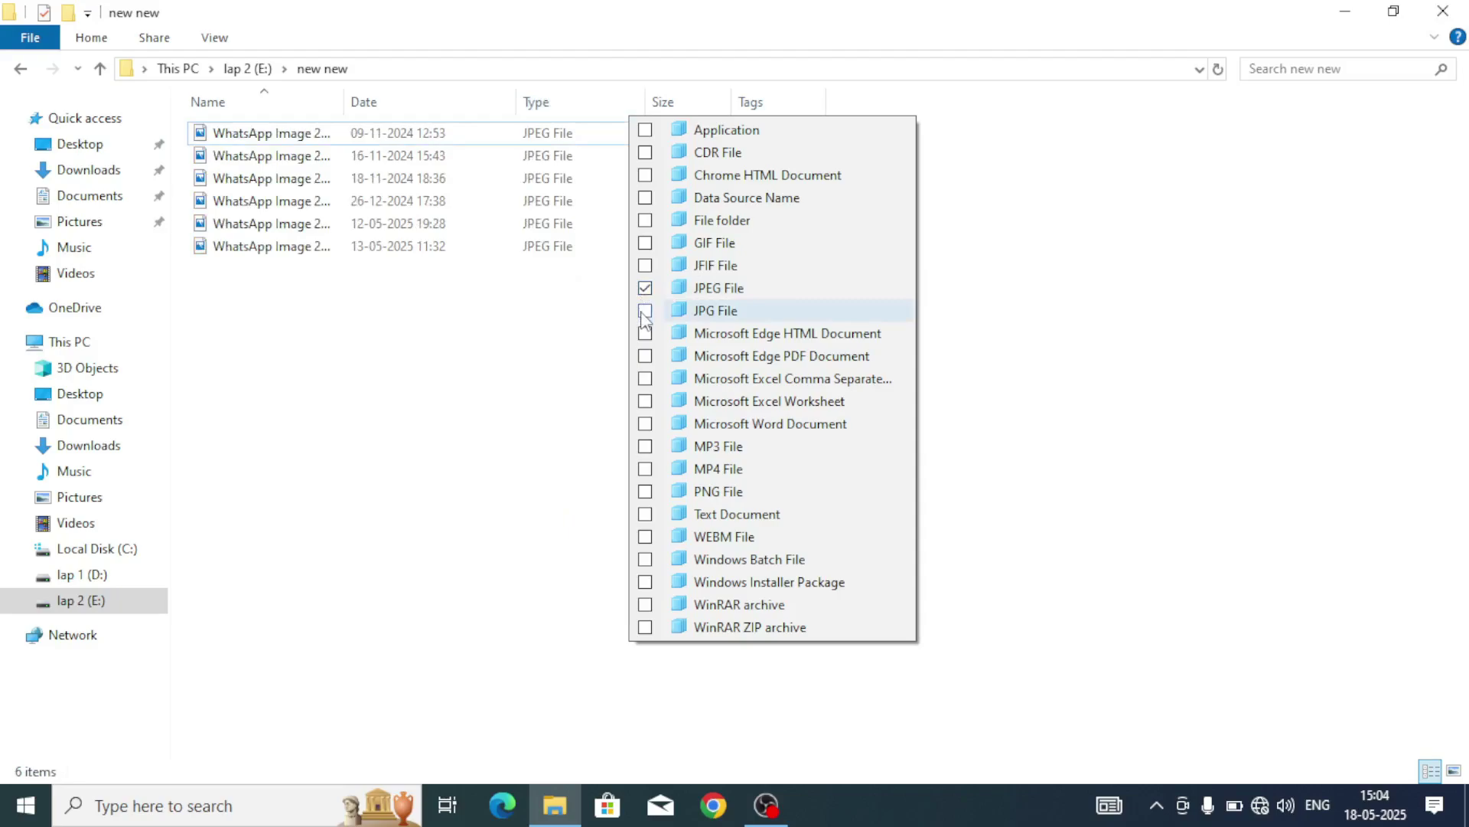
{"action": "left_click", "coordinate": [645, 312]}
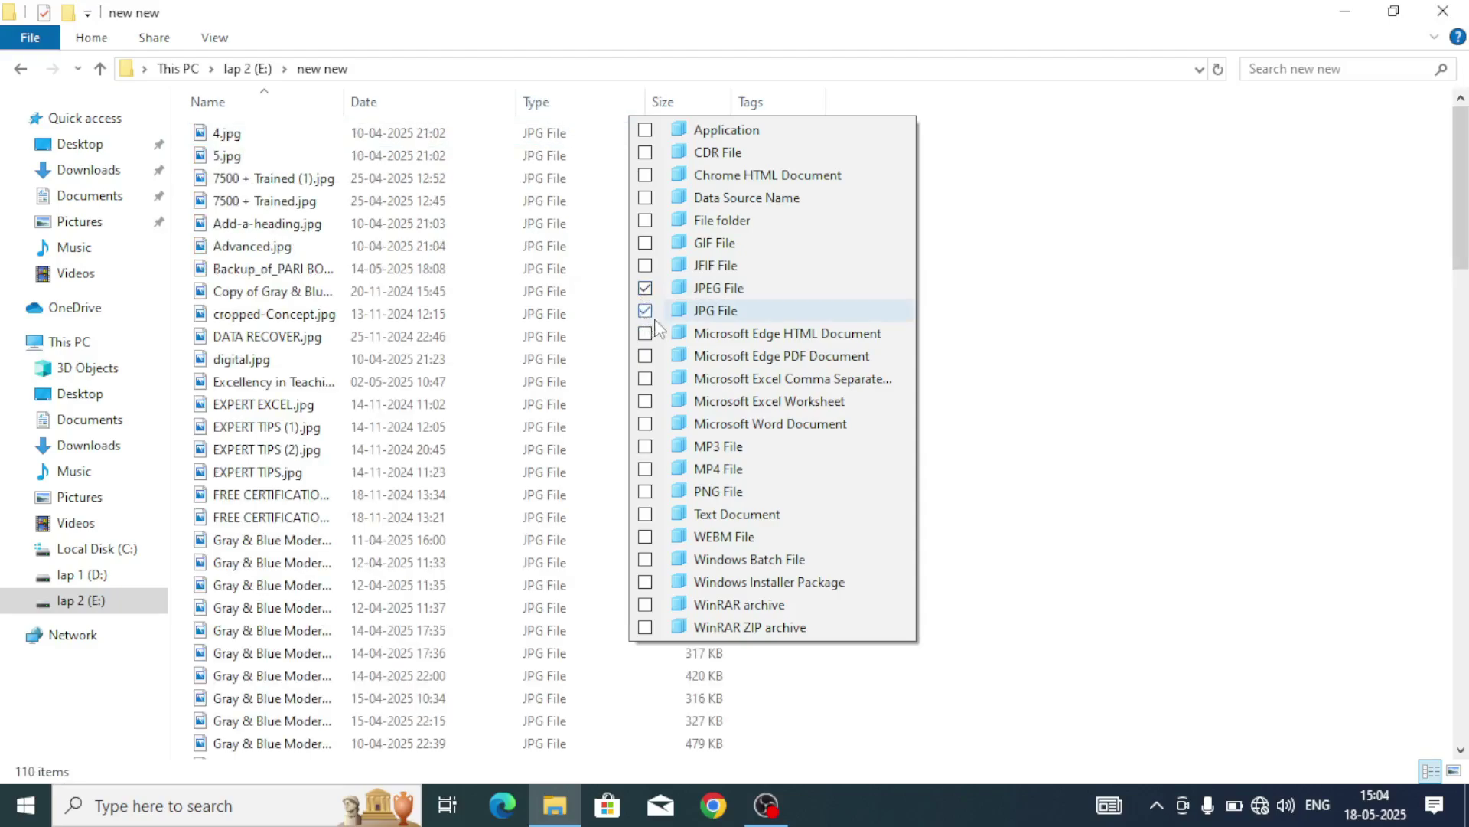
{"action": "left_click", "coordinate": [1050, 325]}
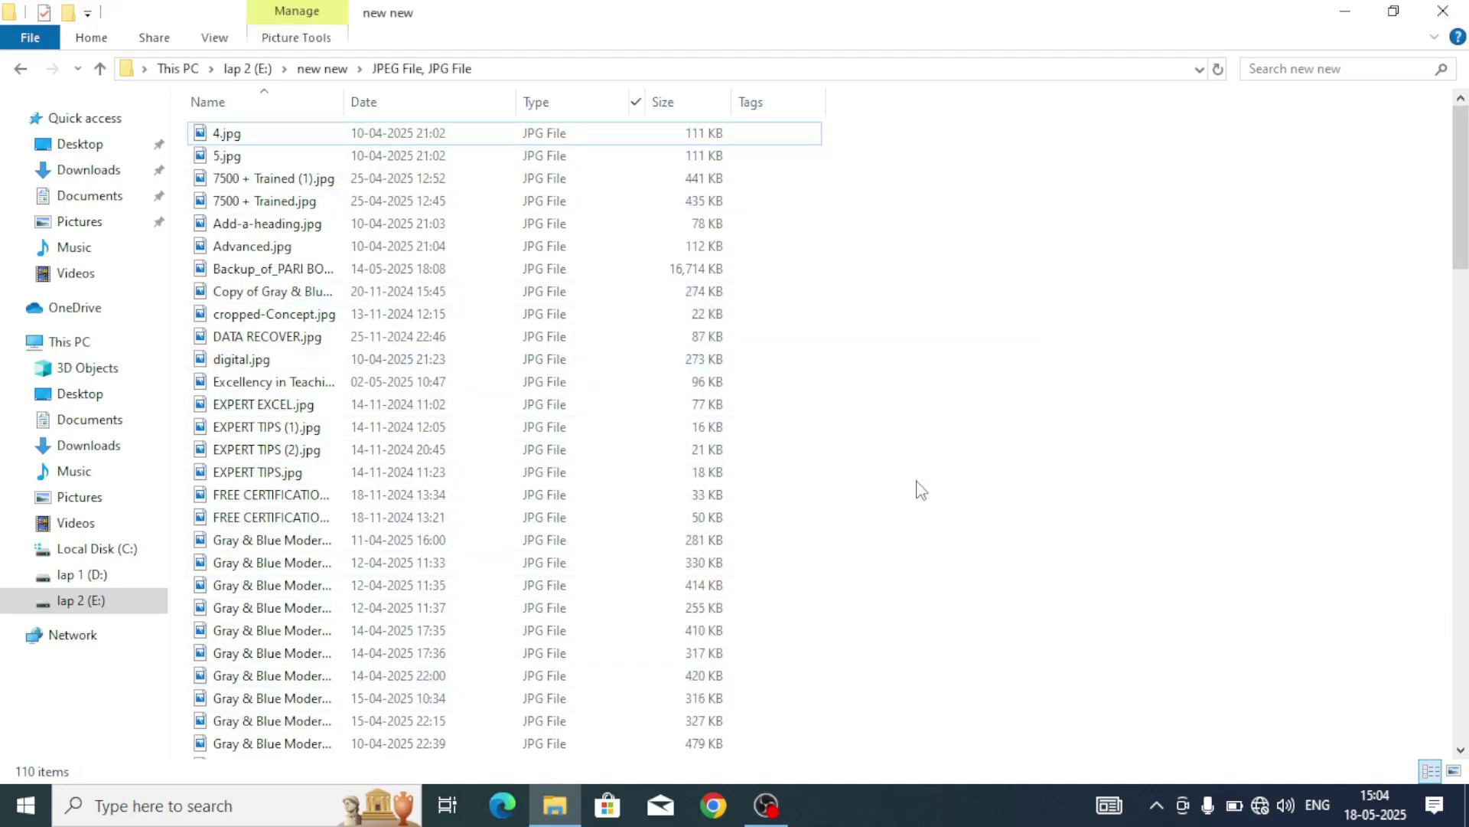
{"action": "scroll", "coordinate": [920, 490], "scroll_direction": "down", "scroll_amount": 1}
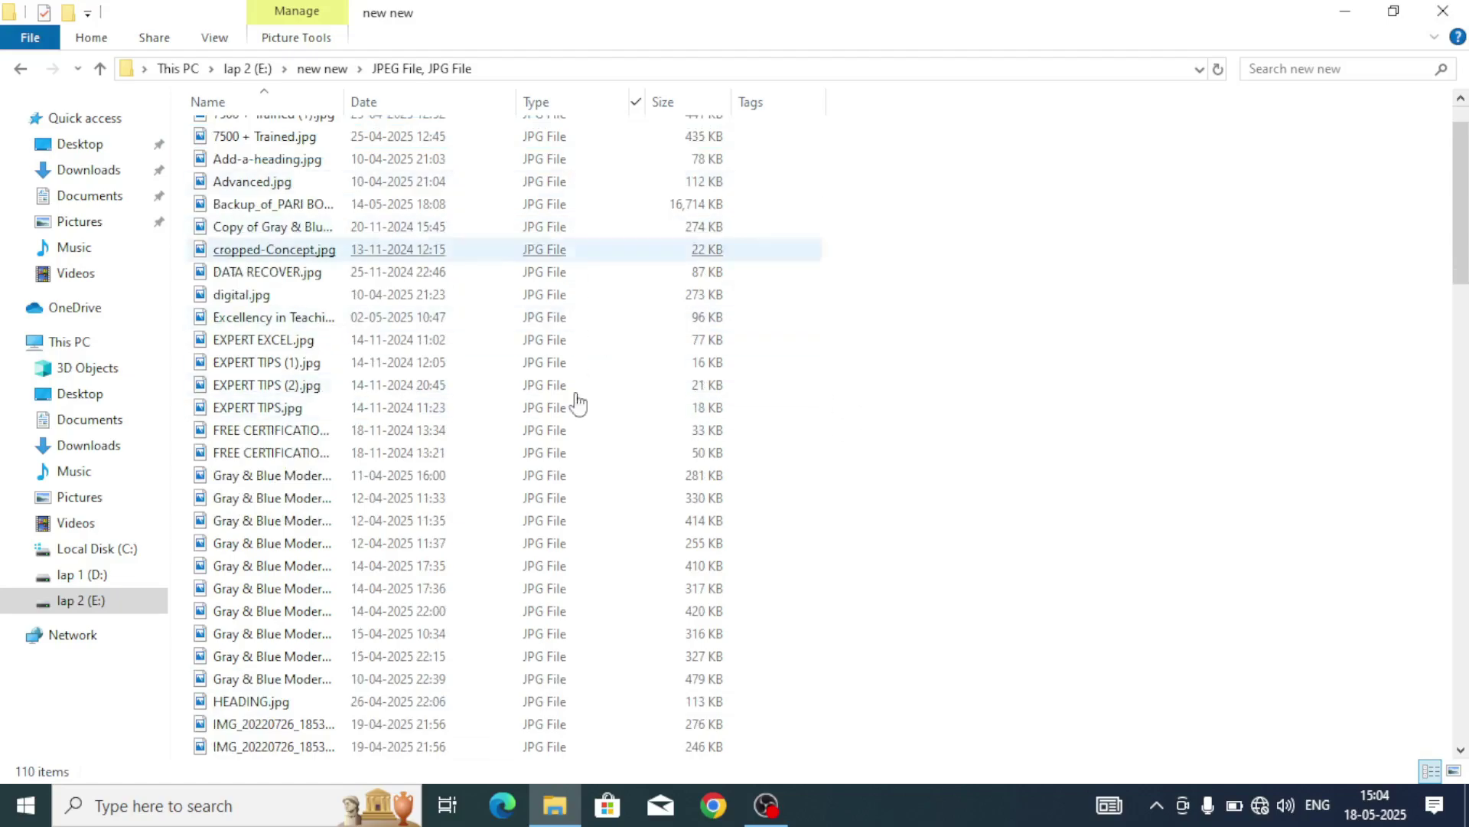
{"action": "scroll", "coordinate": [925, 341], "scroll_direction": "up", "scroll_amount": 1}
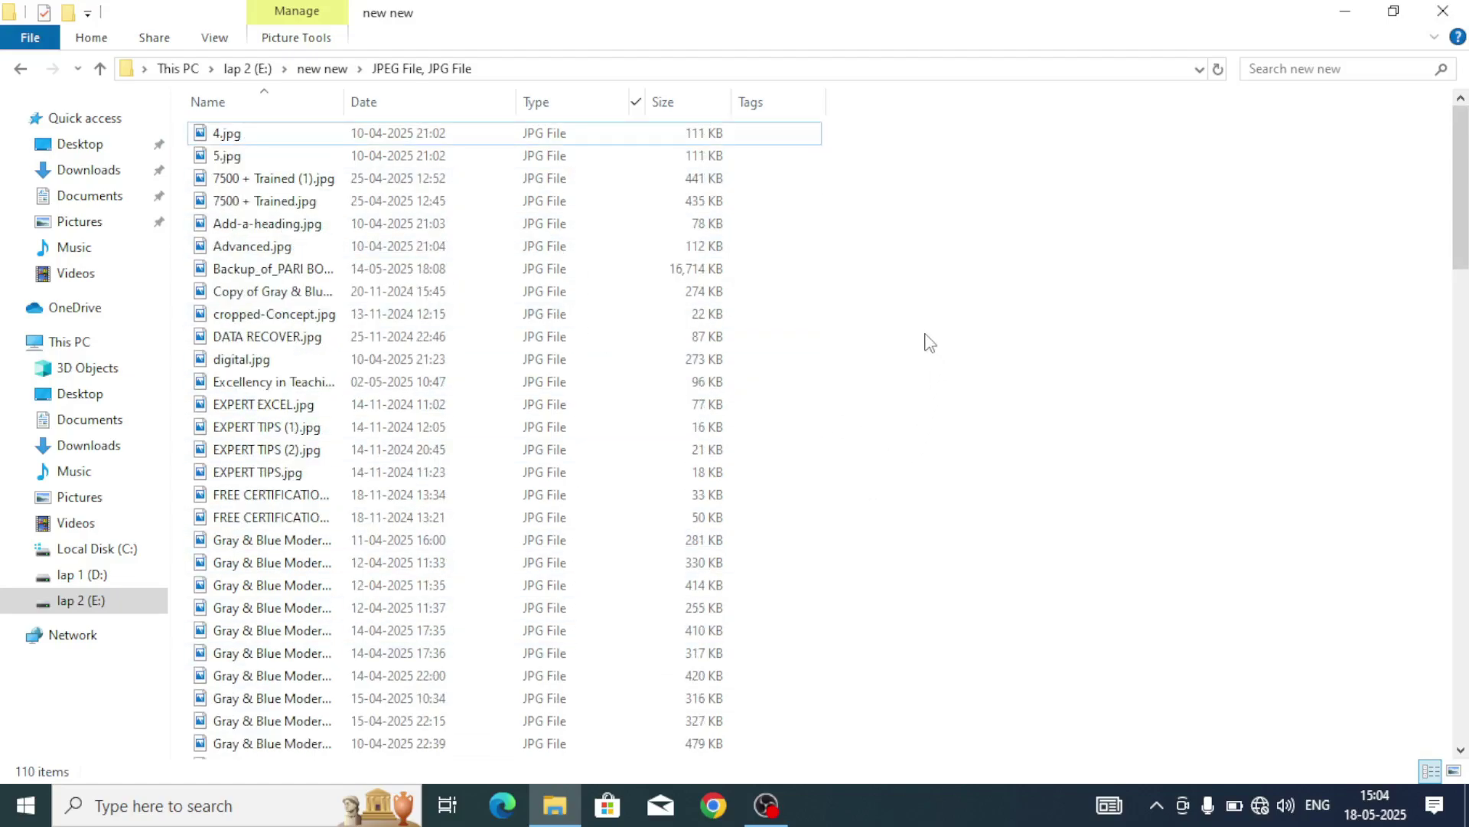
Display the filtered JPEG and JPG files as medium icons.
{"action": "right_click", "coordinate": [944, 270]}
{"action": "mouse_move", "coordinate": [991, 279]}
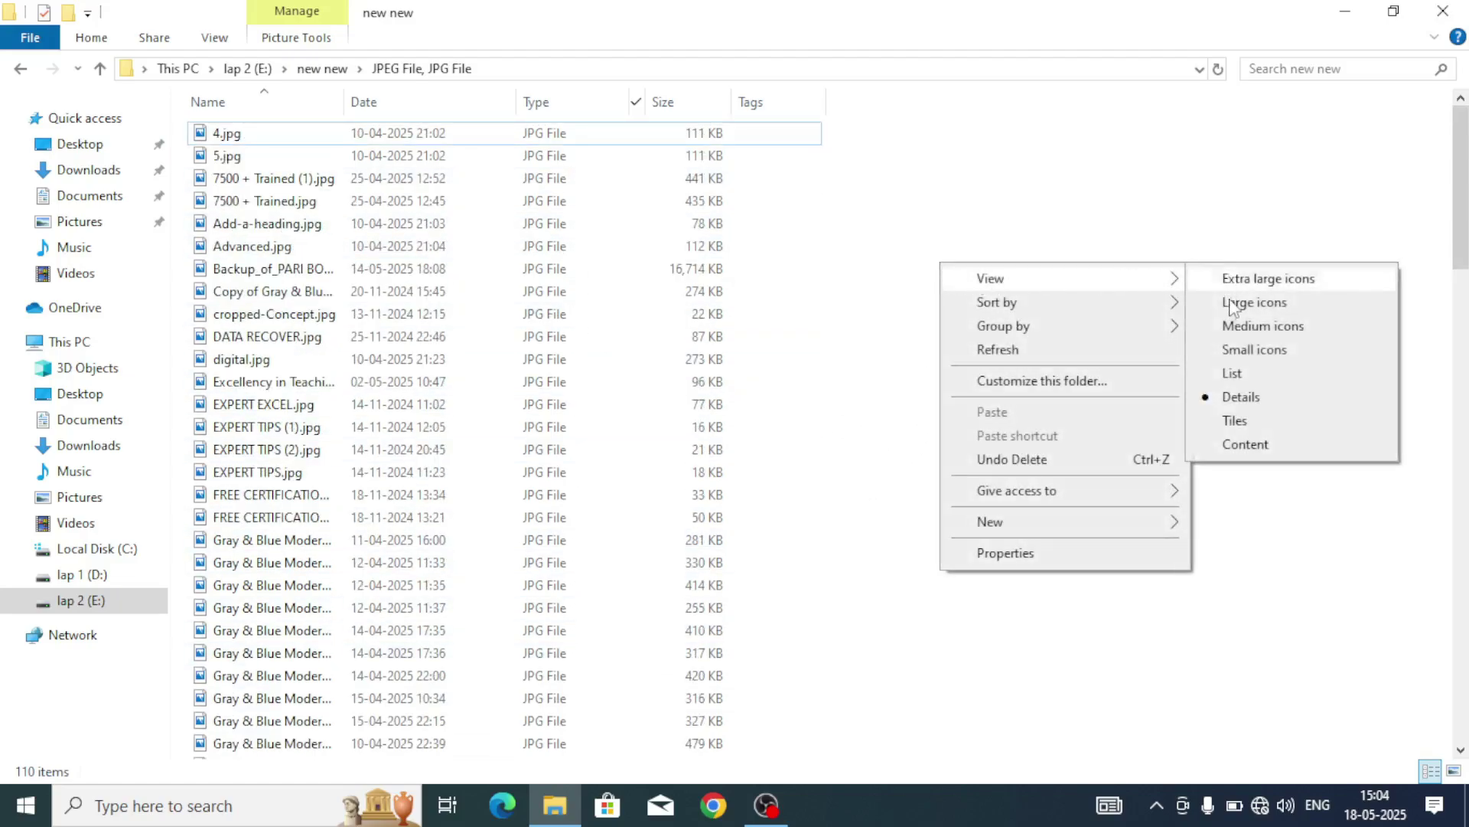
{"action": "left_click", "coordinate": [1231, 326]}
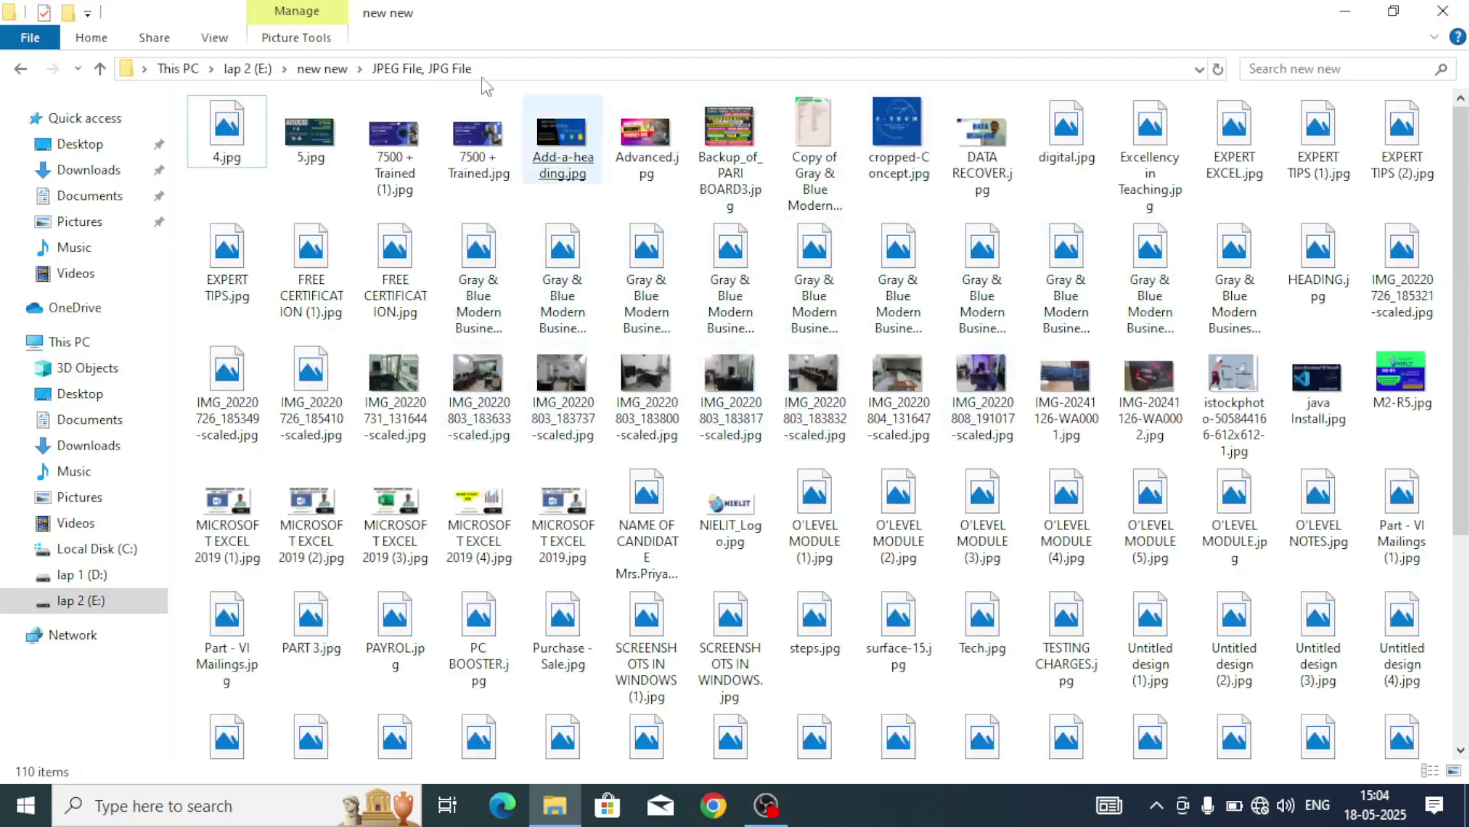
Return to the unfiltered "new new" folder and display its contents in Details view.
{"action": "left_click", "coordinate": [20, 68]}
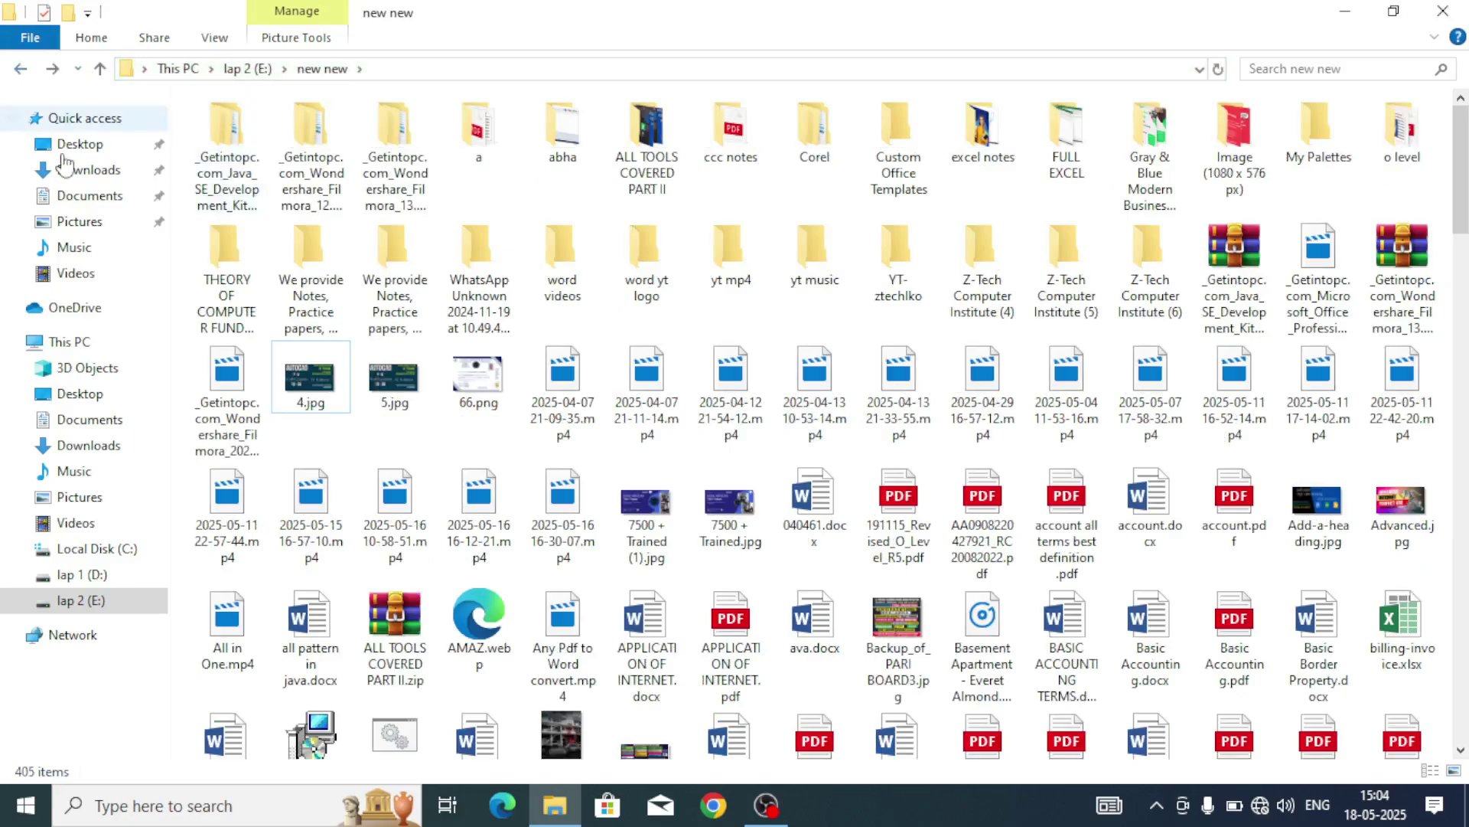
{"action": "right_click", "coordinate": [183, 355]}
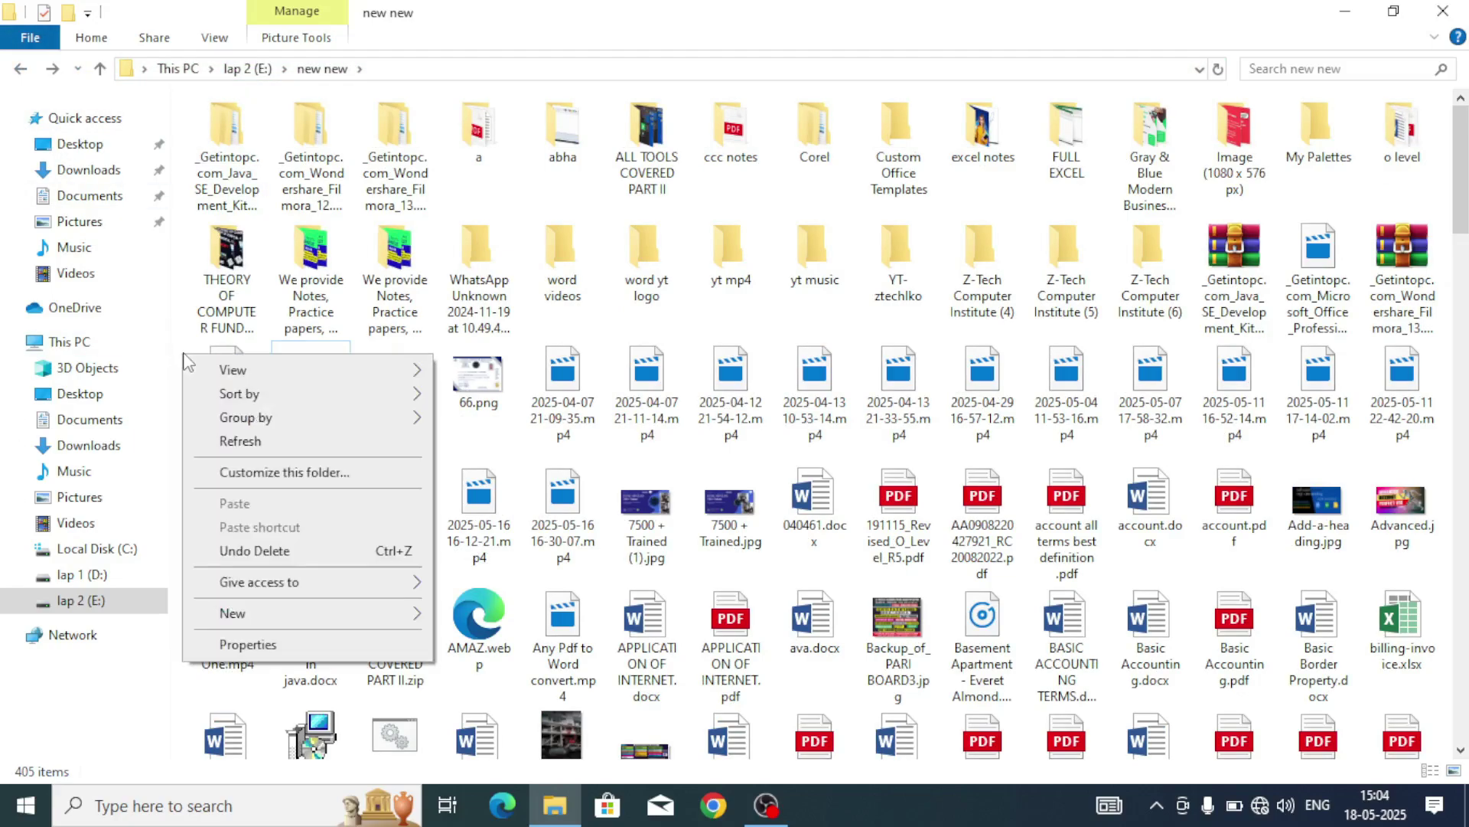
{"action": "mouse_move", "coordinate": [409, 369]}
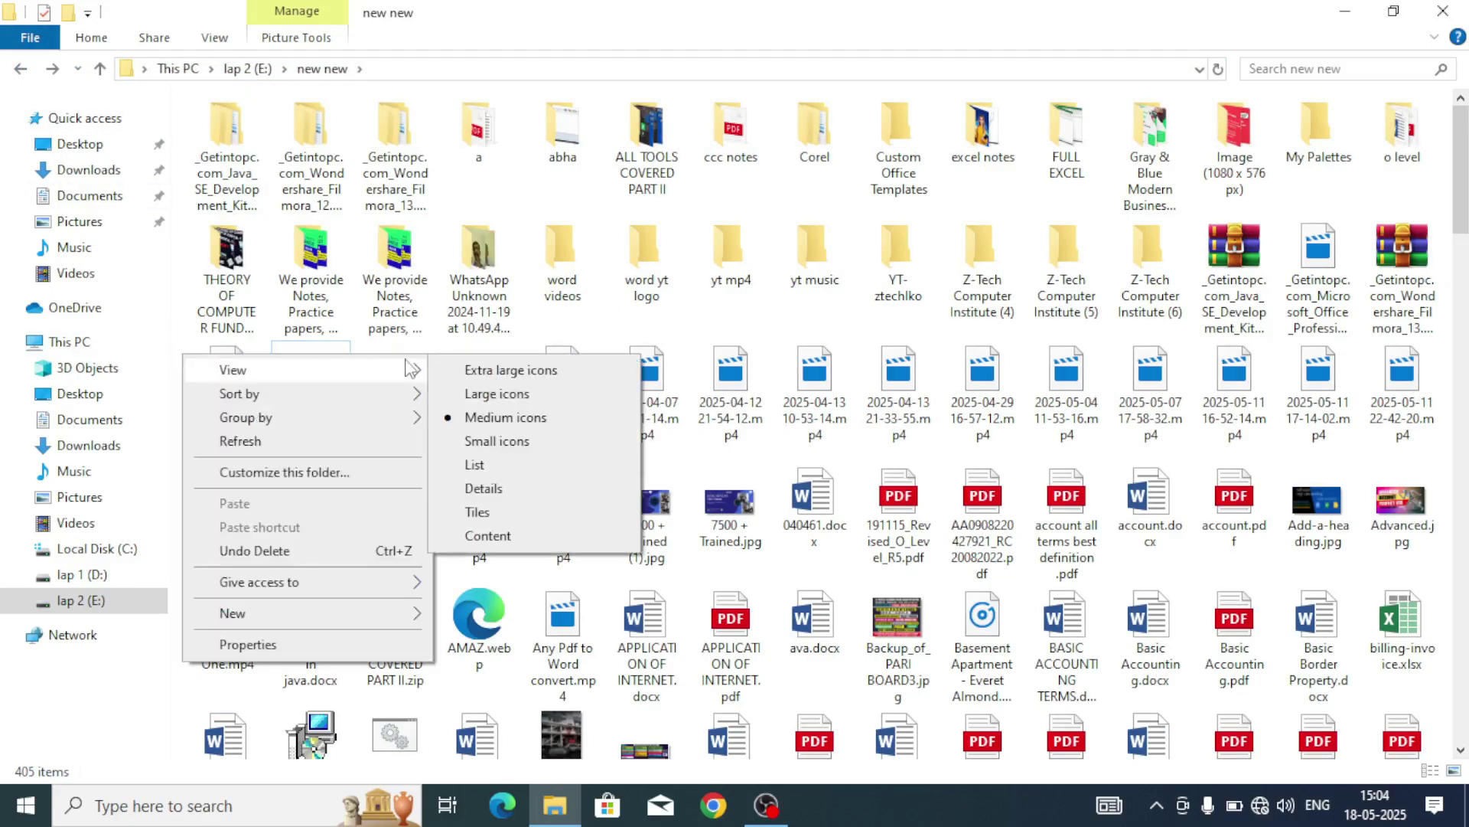
{"action": "left_click", "coordinate": [467, 487]}
{"action": "left_click", "coordinate": [457, 499]}
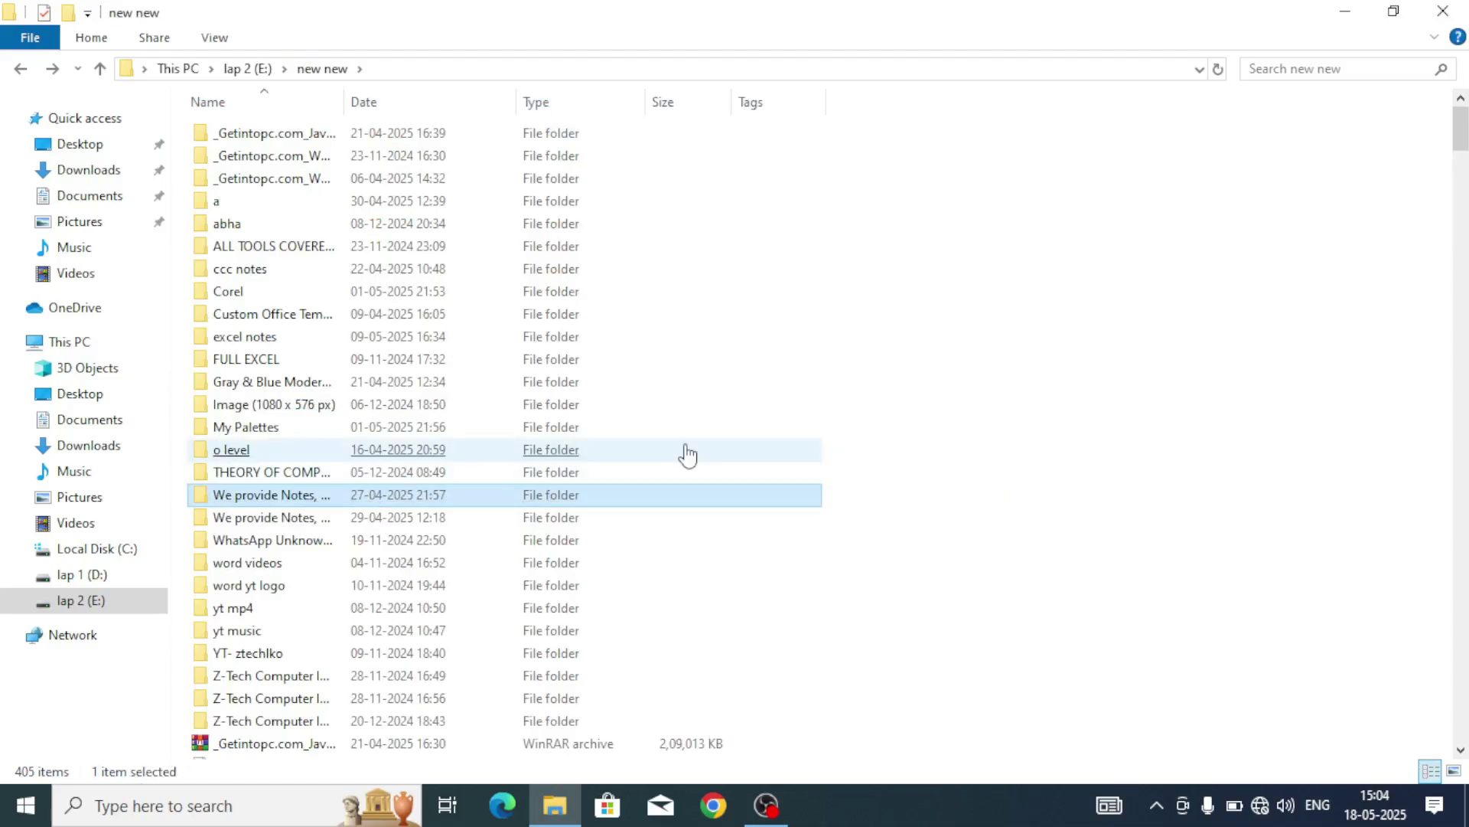
Filter the "new new" folder by type to show only JPEG File and JPG File items.
{"action": "scroll", "coordinate": [861, 383], "scroll_direction": "down", "scroll_amount": 5}
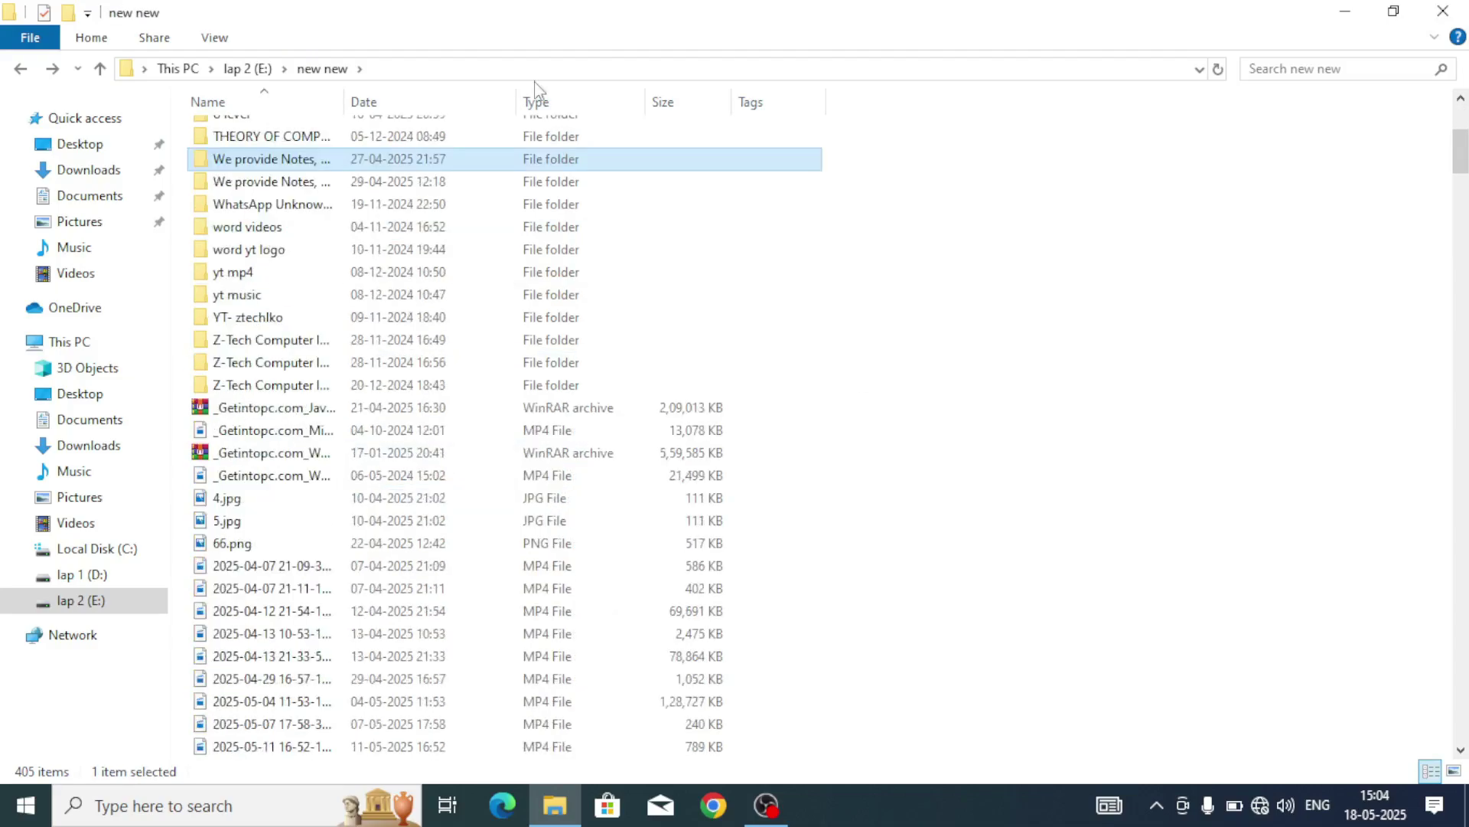
{"action": "left_click", "coordinate": [636, 103]}
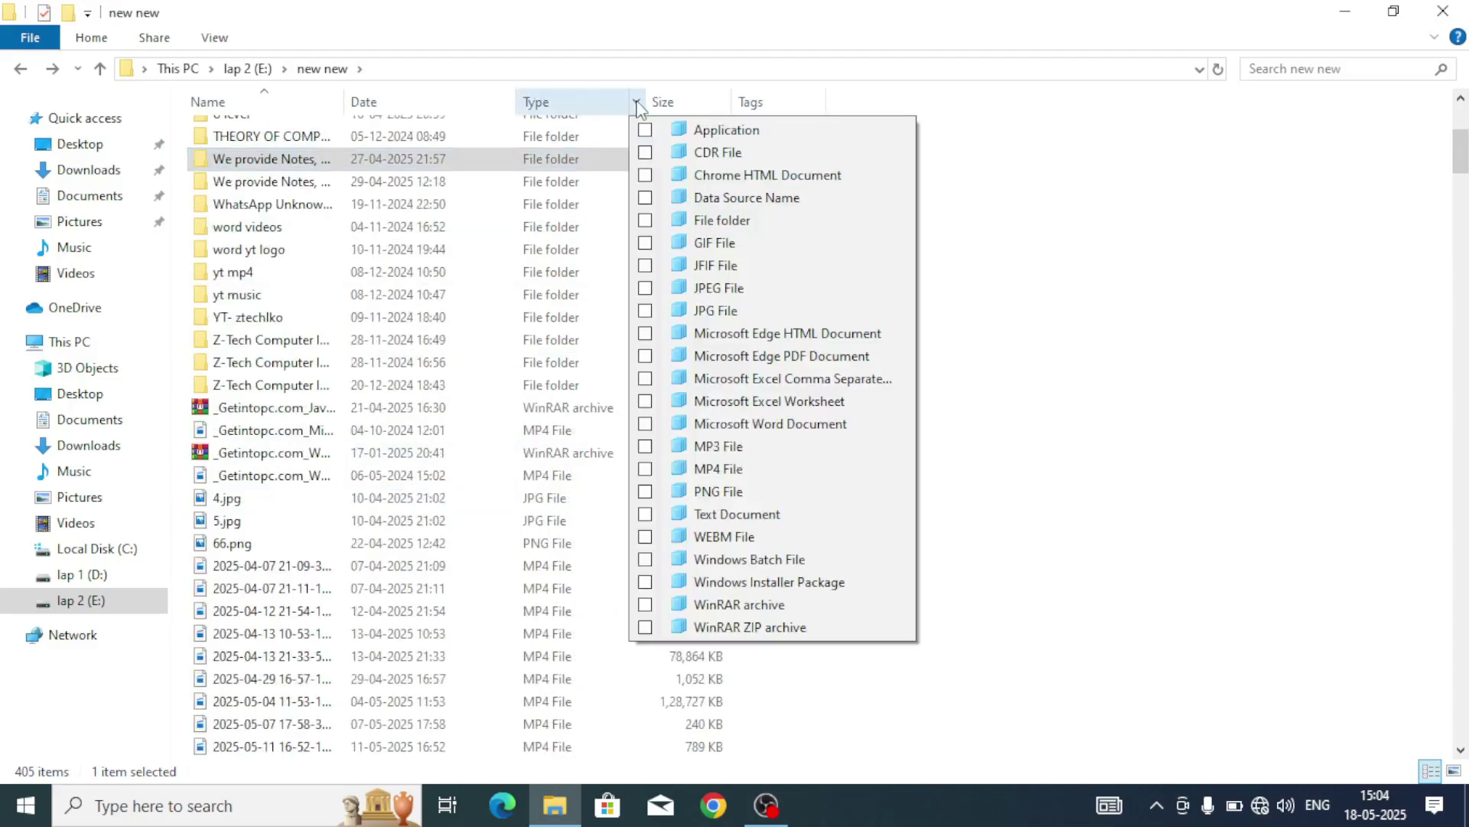
{"action": "left_click", "coordinate": [645, 288]}
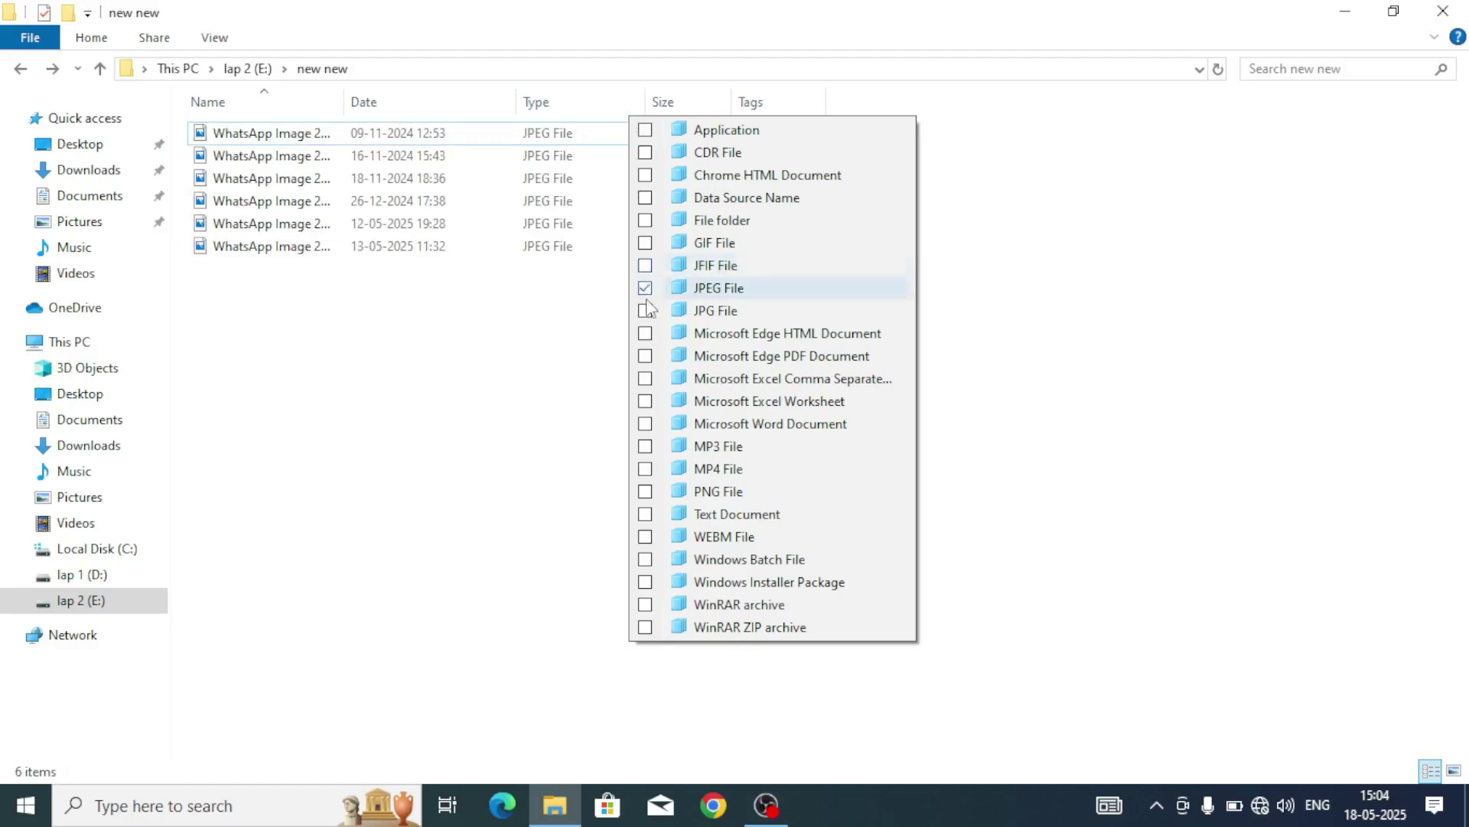
{"action": "left_click", "coordinate": [646, 310]}
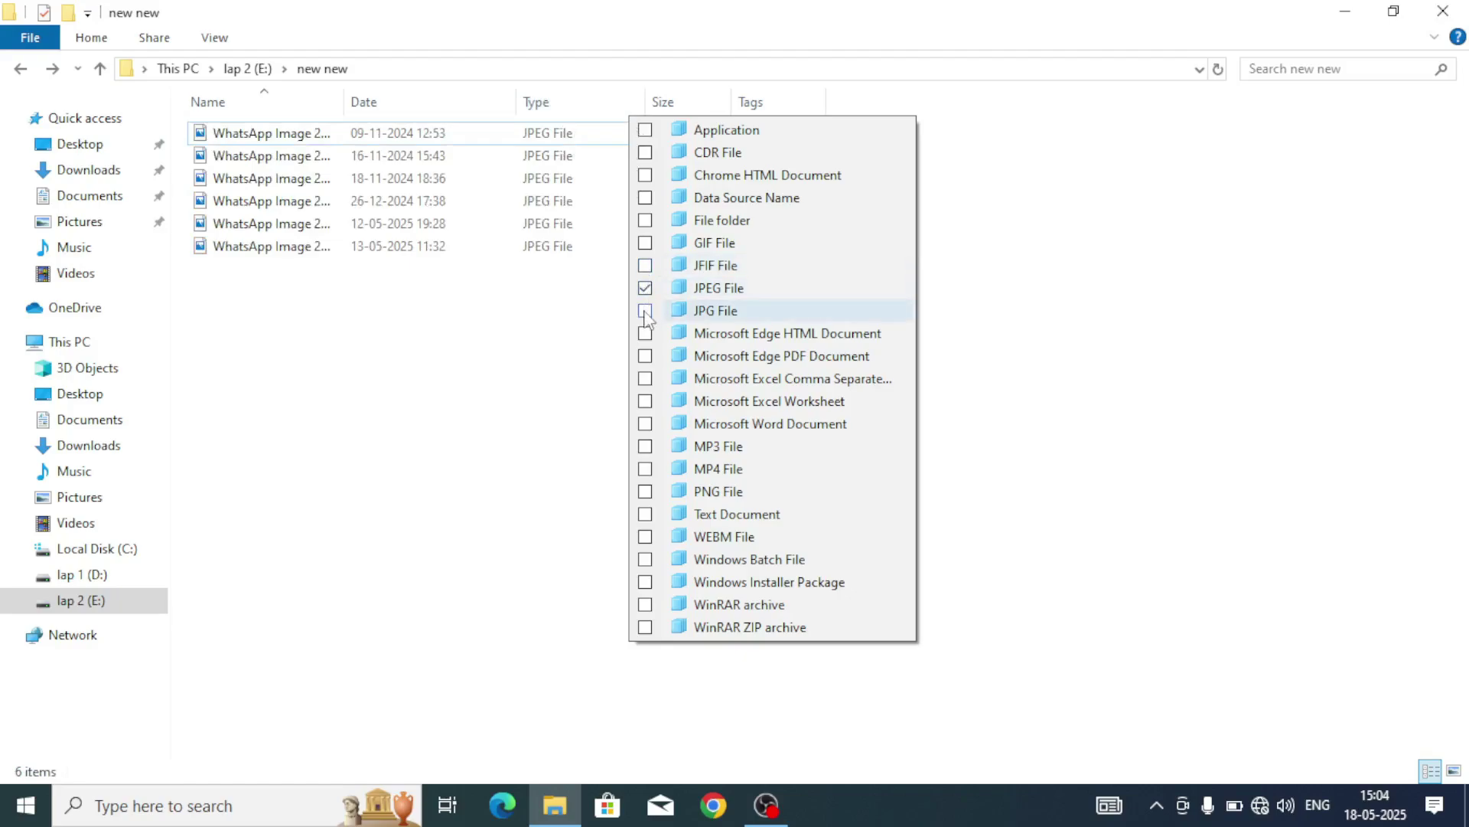
{"action": "left_click", "coordinate": [1045, 316]}
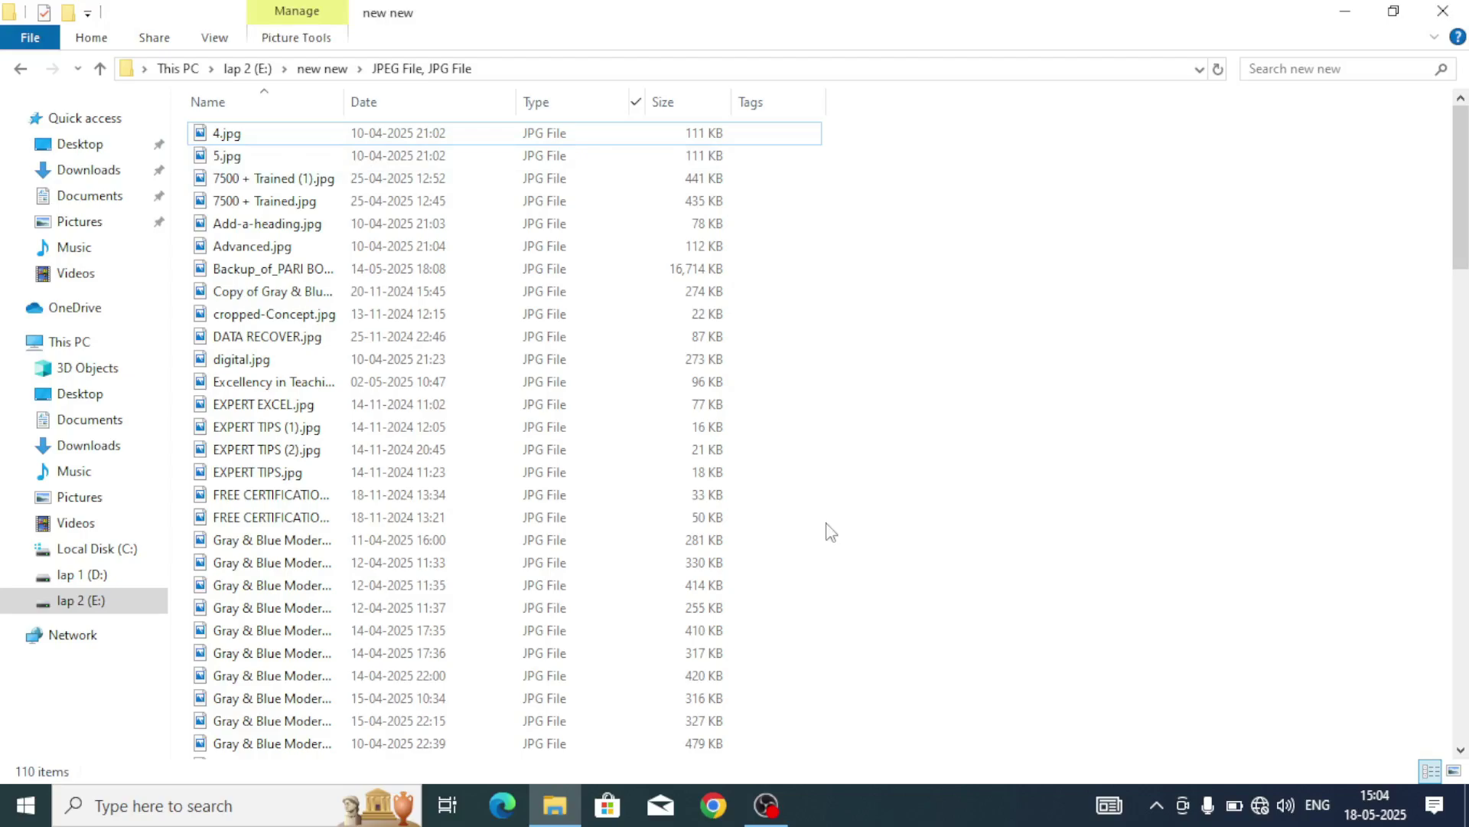
Select all the filtered JPEG and JPG files and move them to the Pictures folder.
{"action": "key", "text": "ctrl+a"}
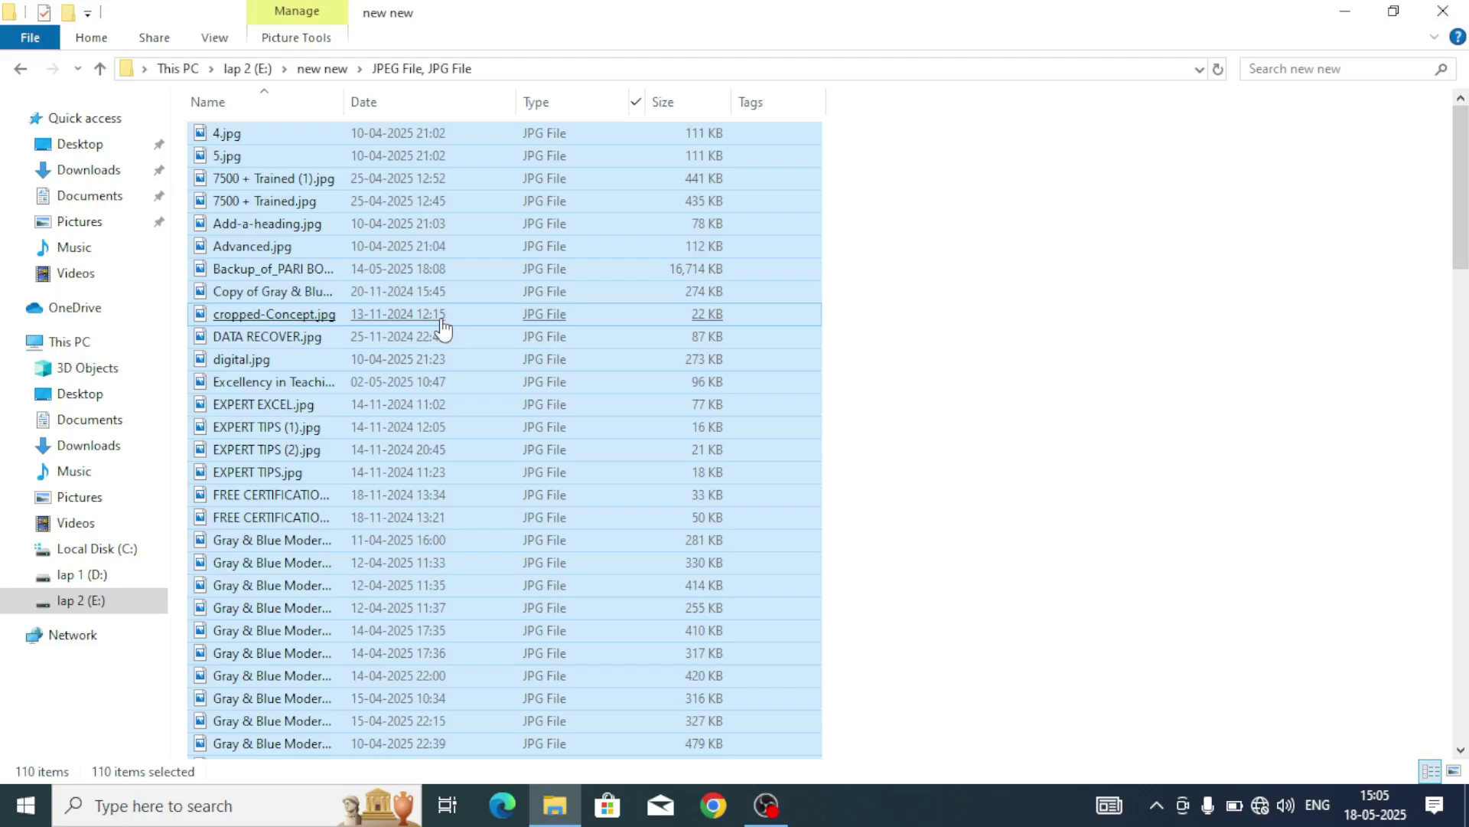
{"action": "left_click_drag", "start_coordinate": [446, 329], "coordinate": [77, 228]}
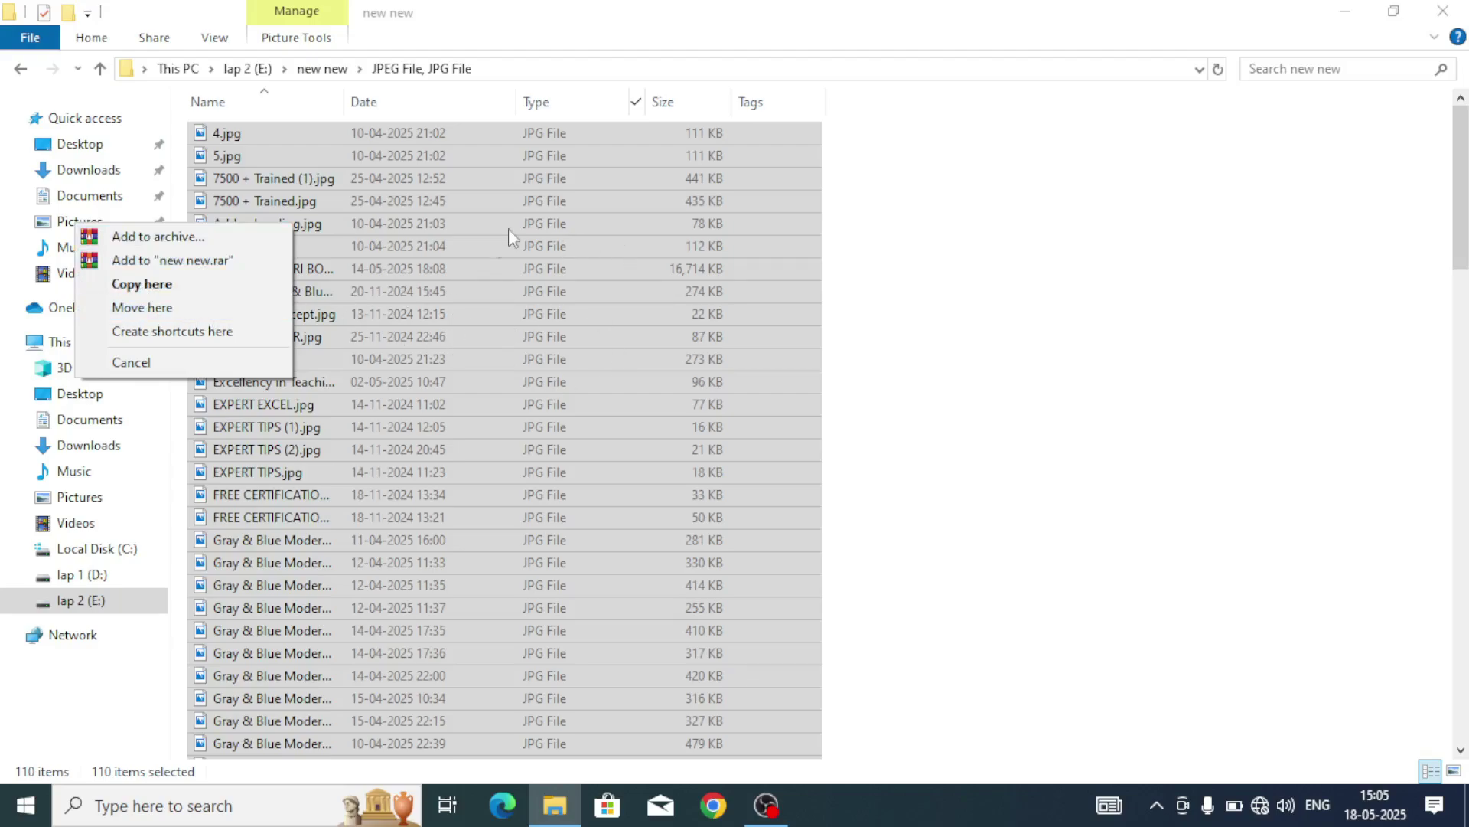
{"action": "left_click", "coordinate": [145, 314]}
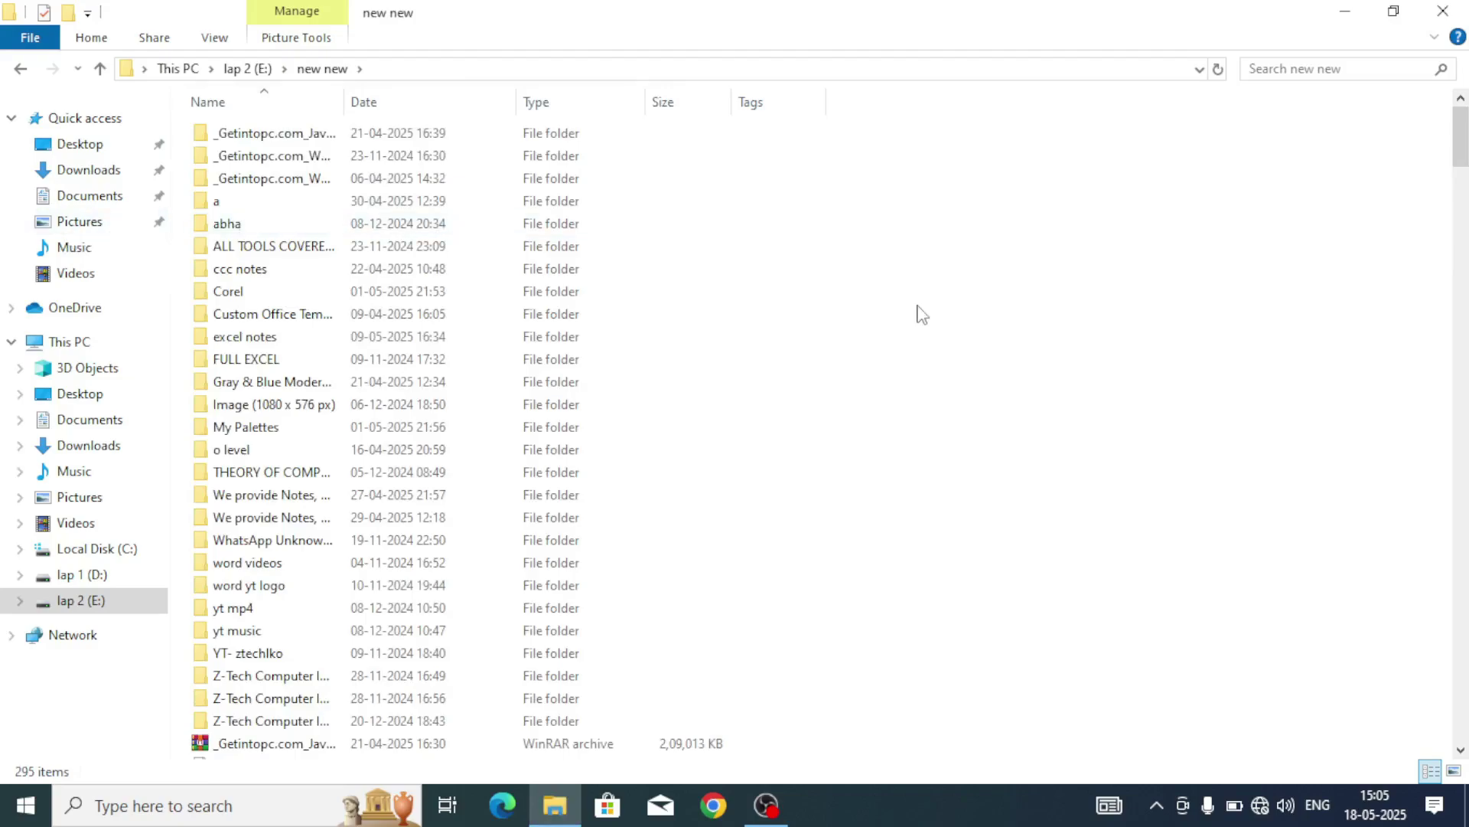
Look over the remaining files in "new new", check the moved images in the Pictures folder, and return to "new new".
{"action": "scroll", "coordinate": [842, 391], "scroll_direction": "down", "scroll_amount": 5}
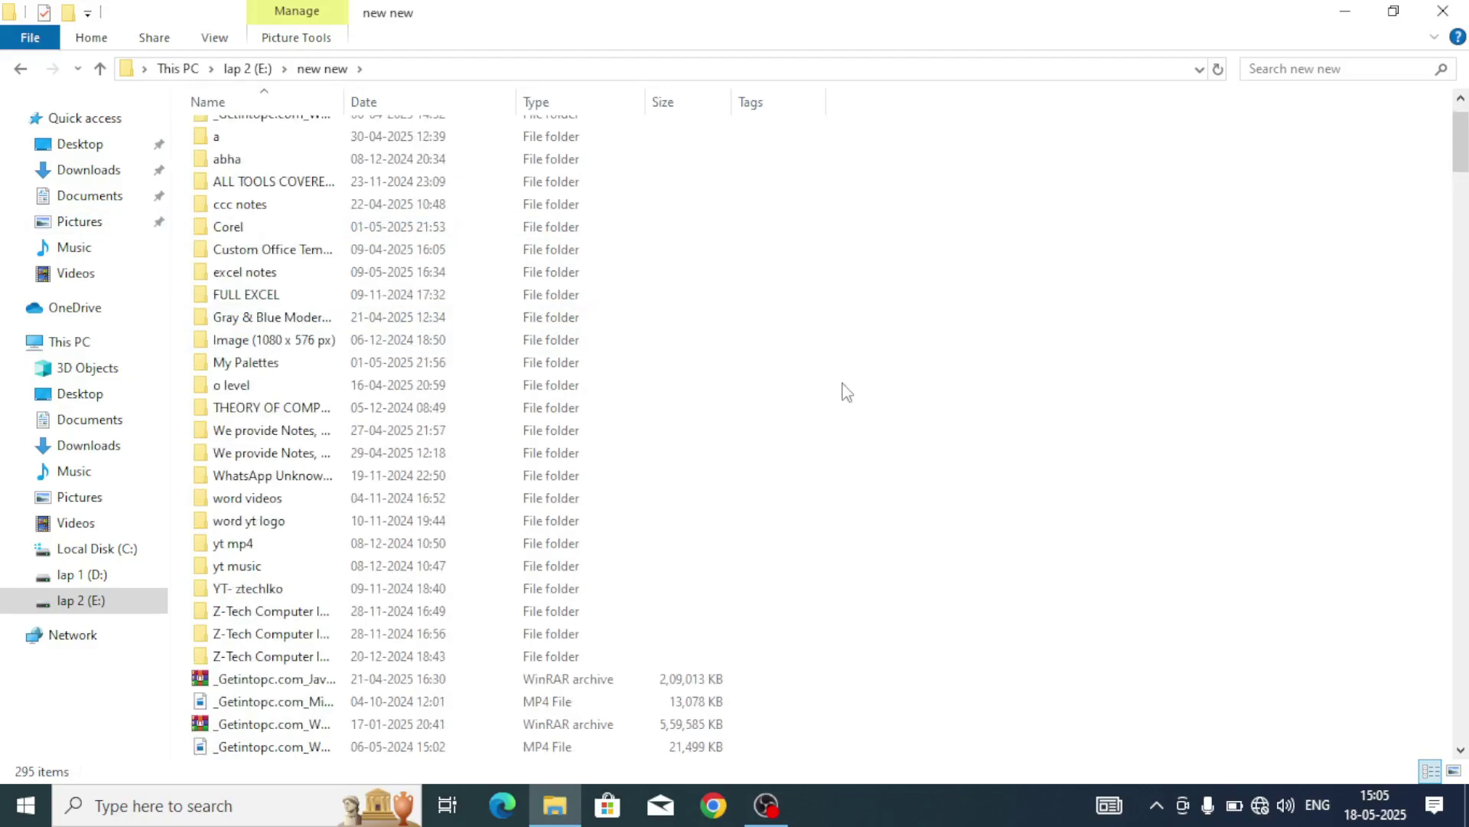
{"action": "scroll", "coordinate": [847, 385], "scroll_direction": "down", "scroll_amount": 5}
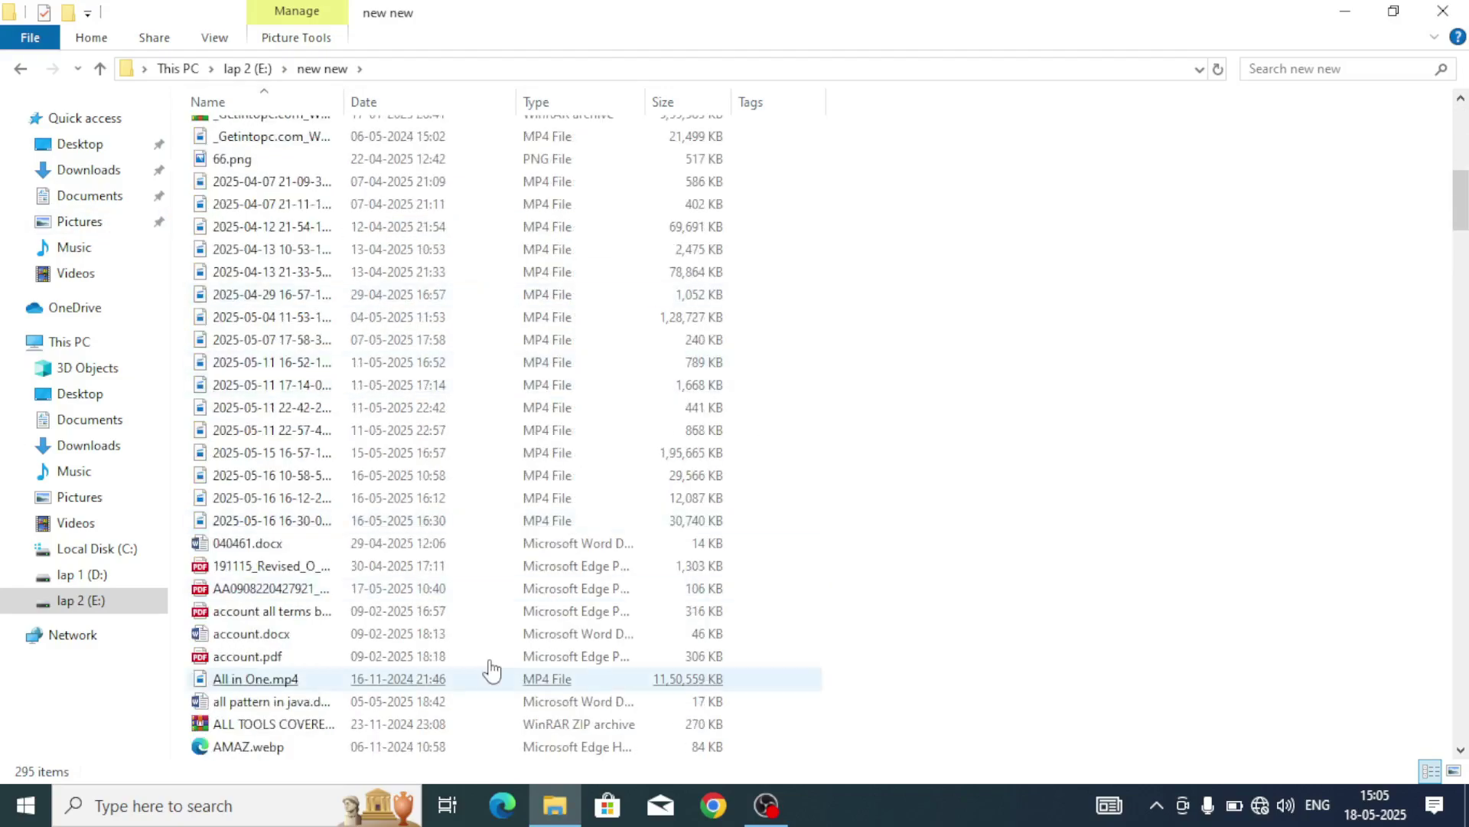
{"action": "left_click", "coordinate": [80, 222]}
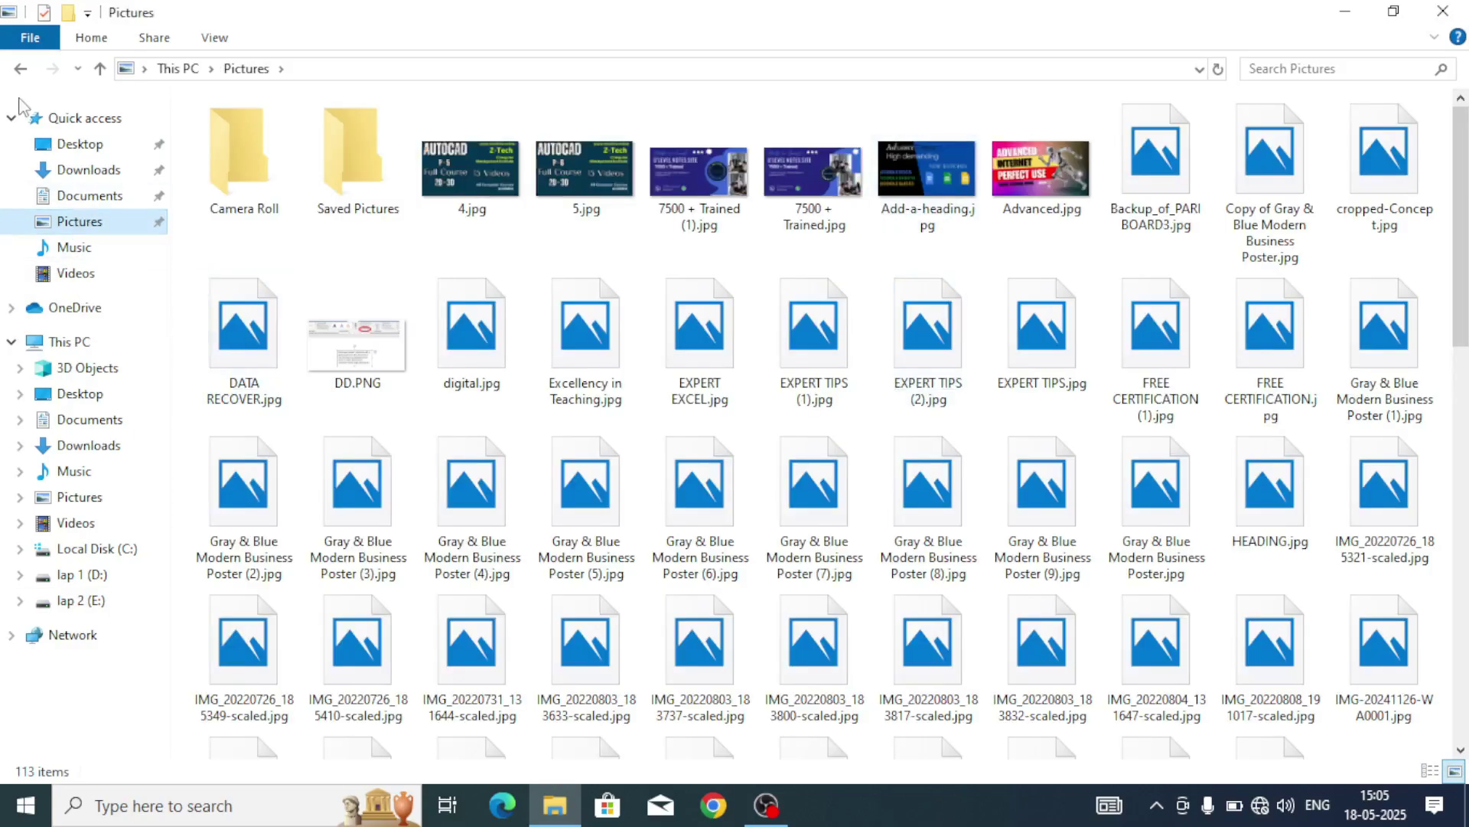
{"action": "left_click", "coordinate": [21, 69]}
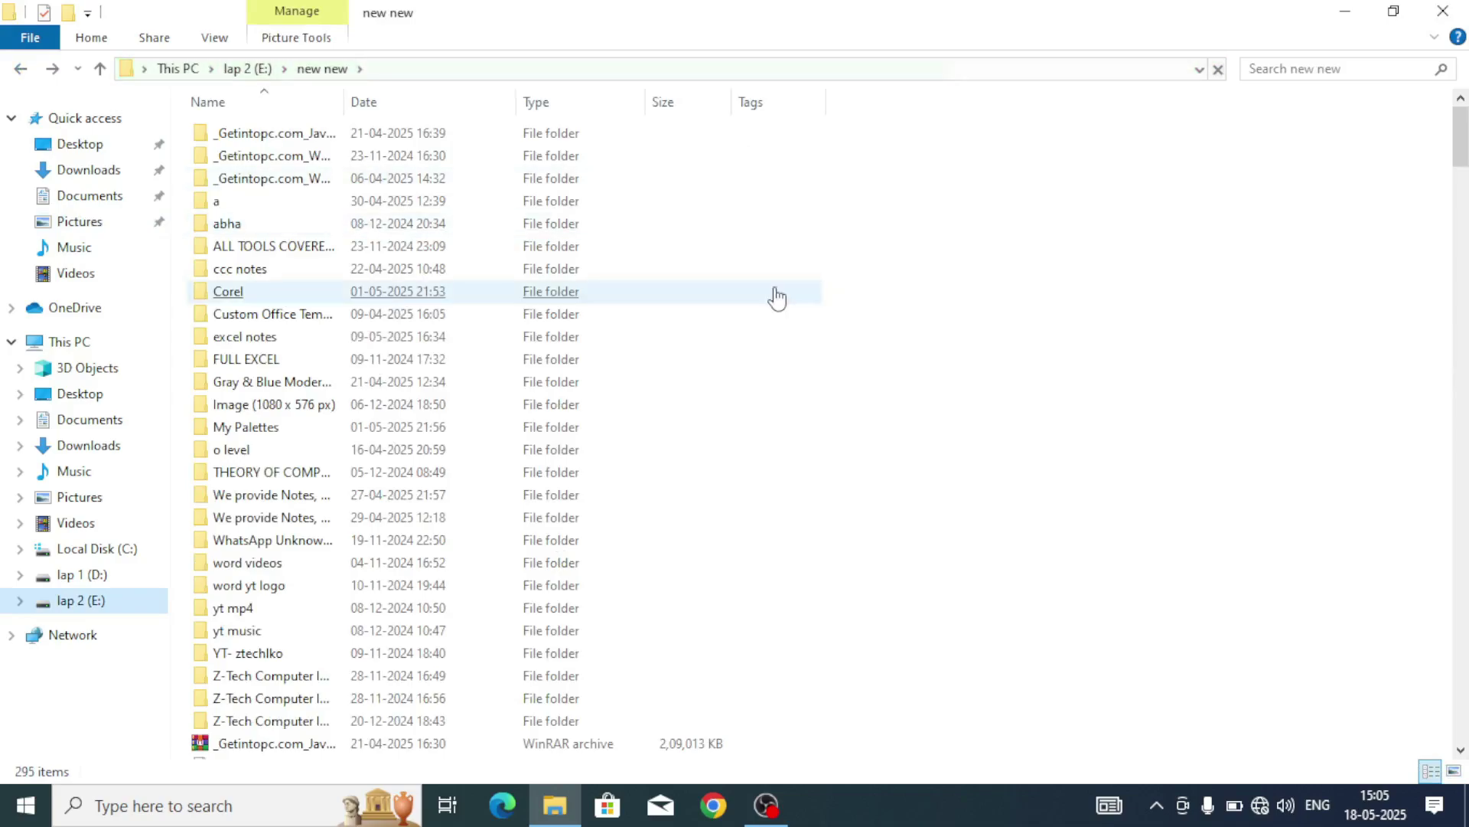
Filter the "new new" folder to MP4 File items and move all of them to the Videos folder.
{"action": "left_click", "coordinate": [634, 107]}
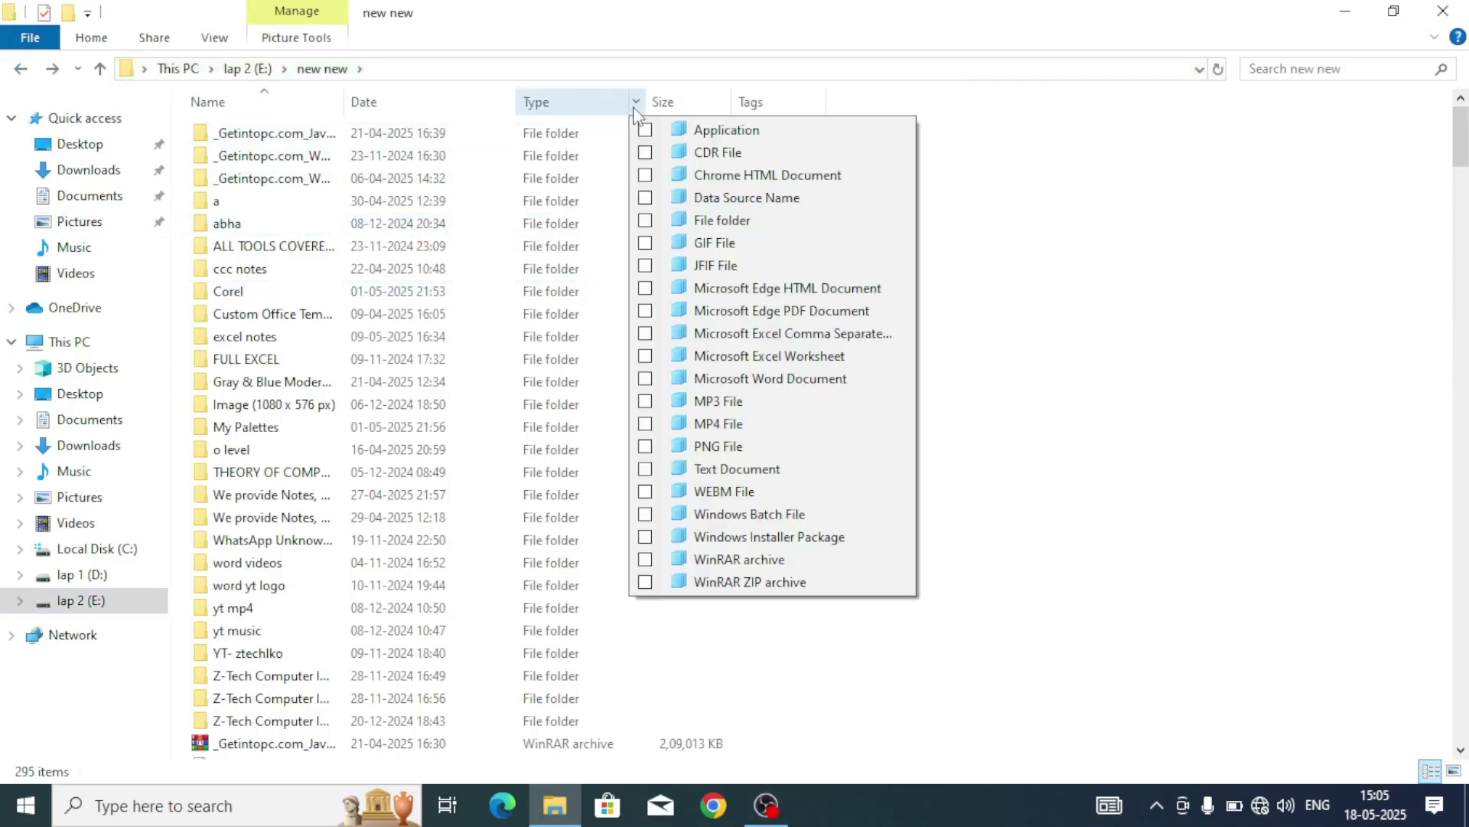
{"action": "left_click", "coordinate": [646, 425]}
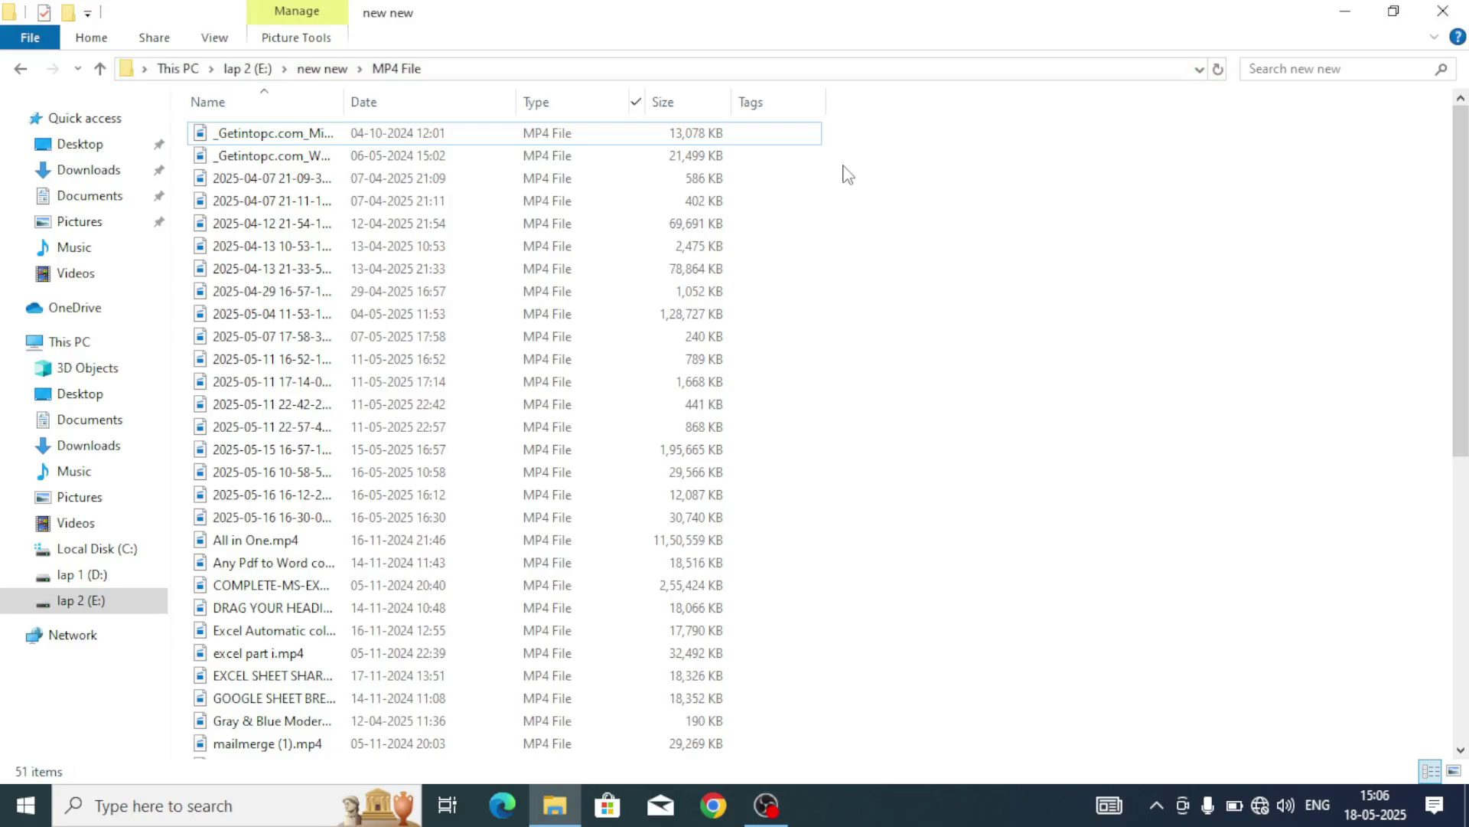
{"action": "key", "text": "ctrl+a"}
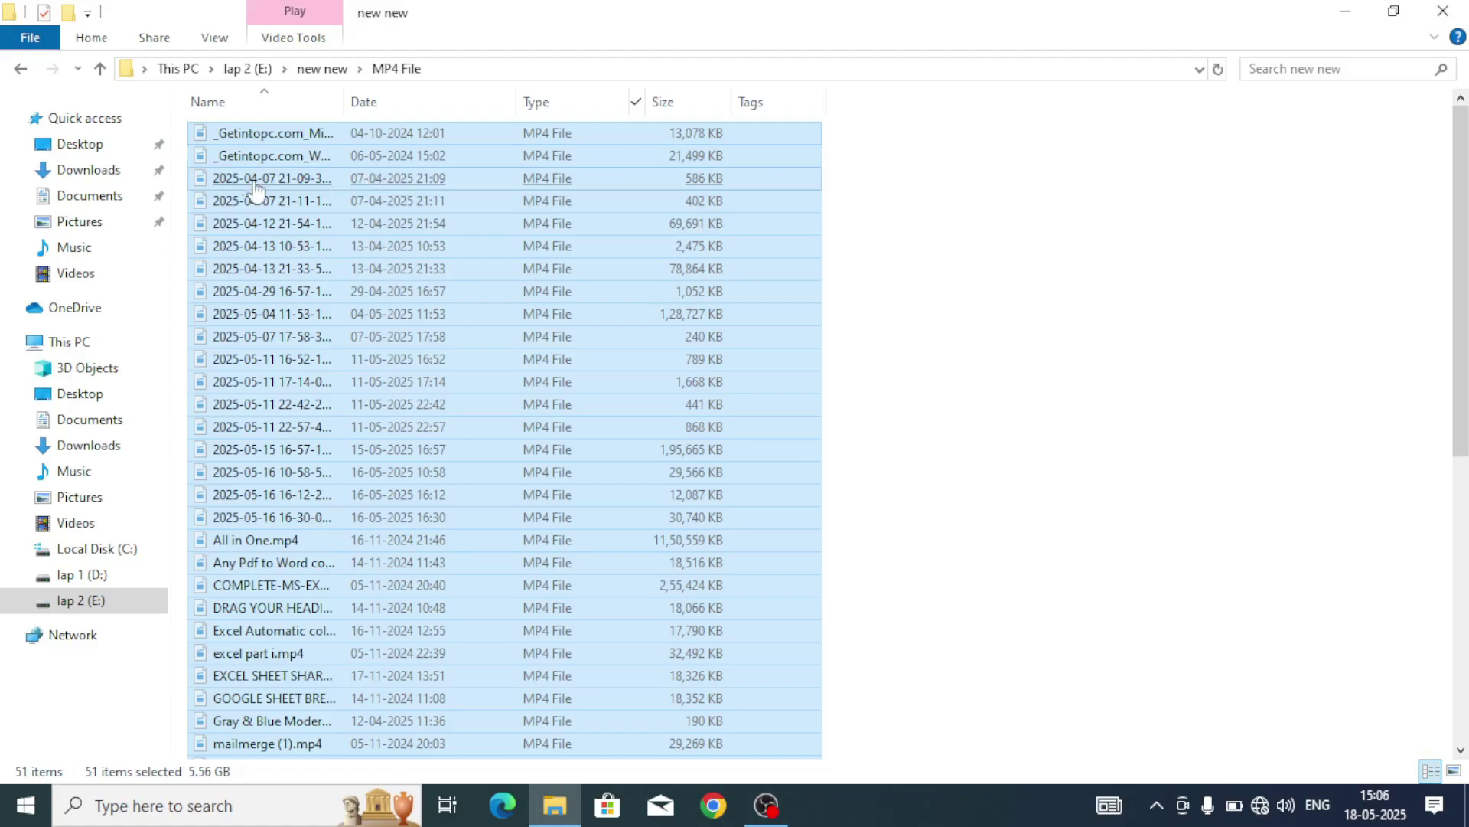
{"action": "left_click", "coordinate": [59, 285]}
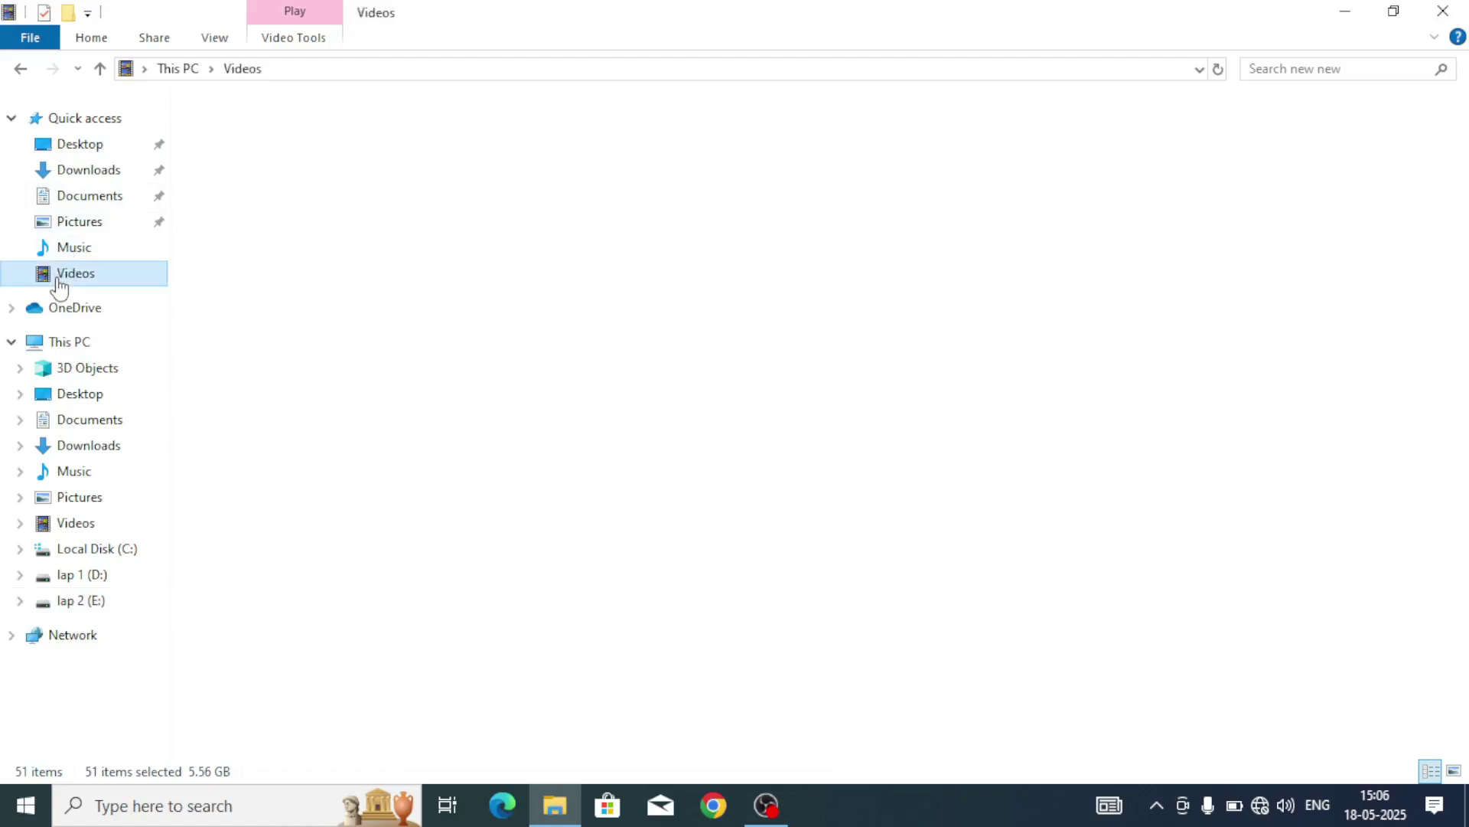
{"action": "right_click", "coordinate": [670, 331]}
{"action": "left_click", "coordinate": [716, 471]}
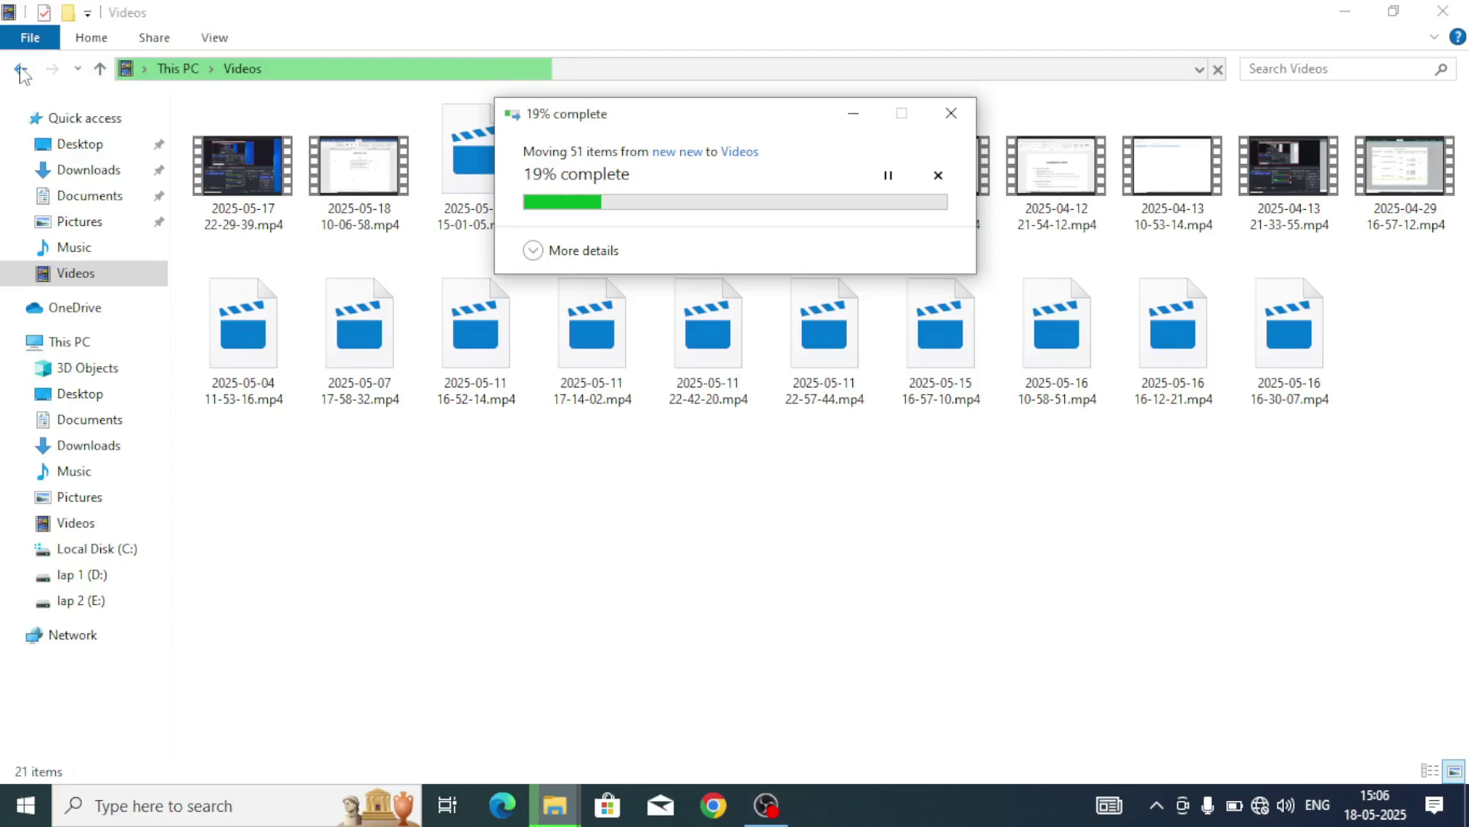
Return to the unfiltered "new new" folder, display it in Details view, and look over the remaining files.
{"action": "left_click", "coordinate": [20, 69]}
{"action": "left_click", "coordinate": [599, 330]}
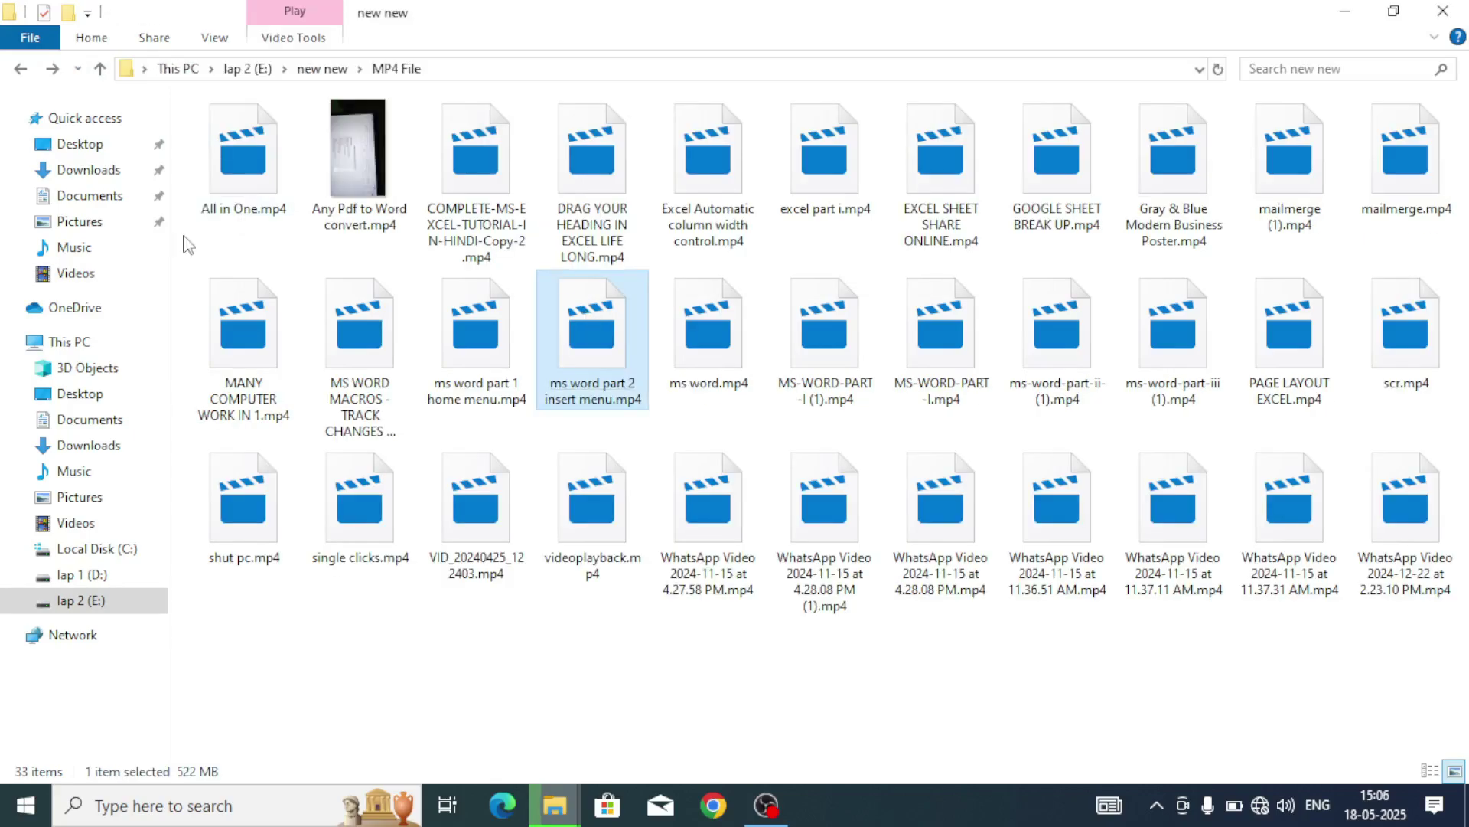
{"action": "key", "text": "alt+Up"}
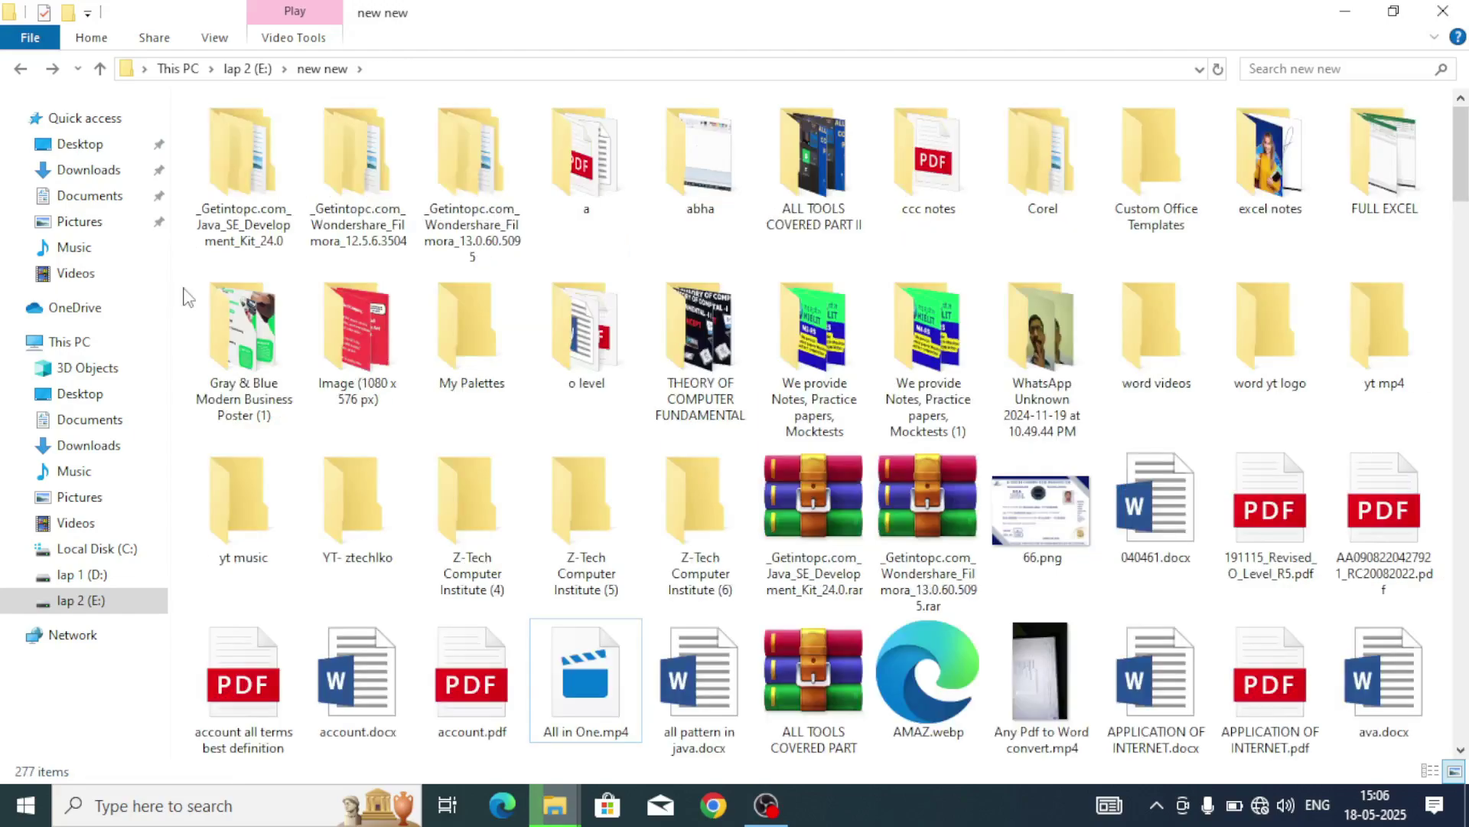
{"action": "right_click", "coordinate": [188, 296]}
{"action": "mouse_move", "coordinate": [215, 306]}
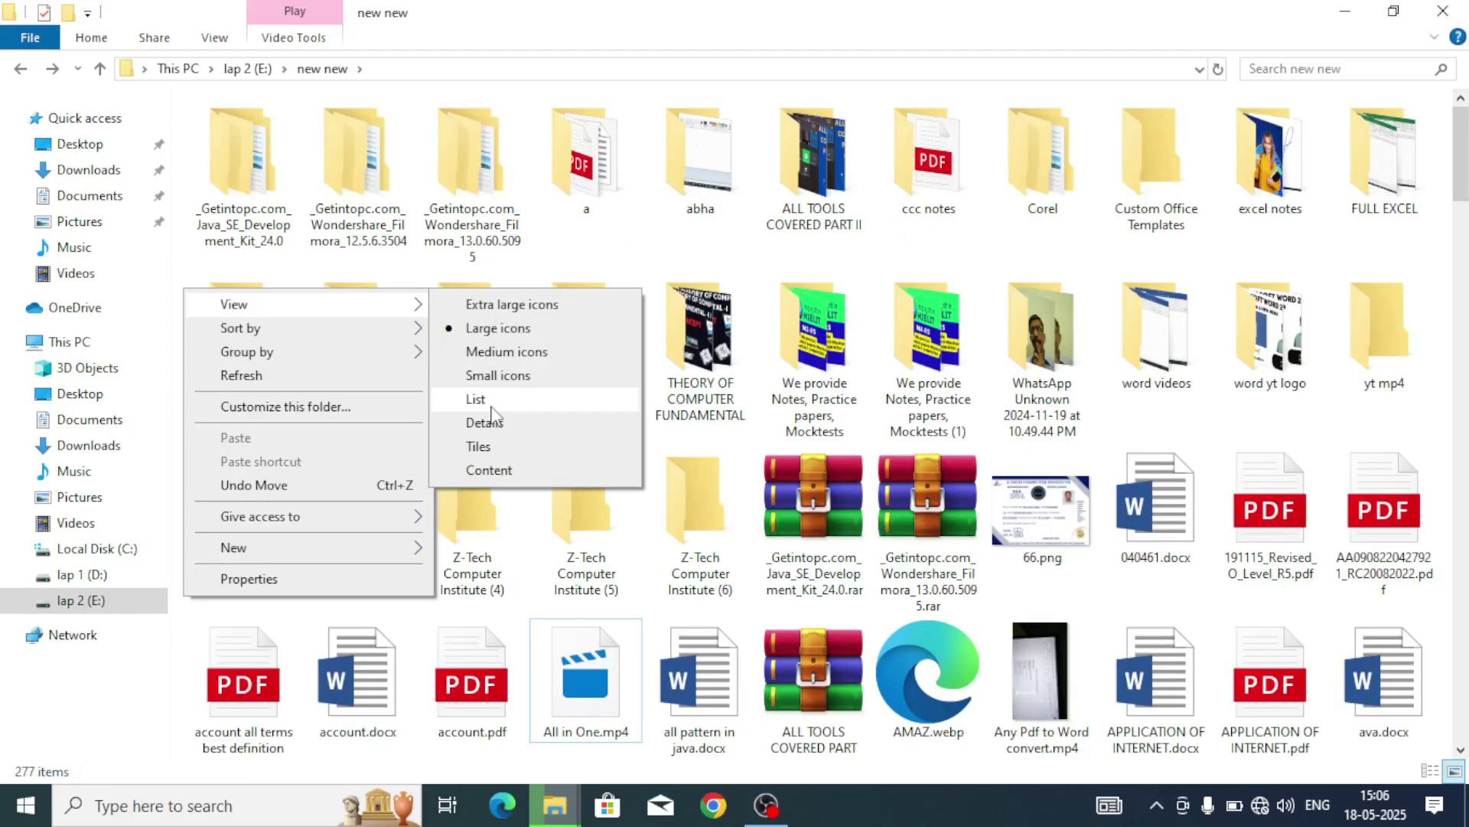
{"action": "left_click", "coordinate": [490, 422]}
{"action": "scroll", "coordinate": [930, 418], "scroll_direction": "down", "scroll_amount": 6}
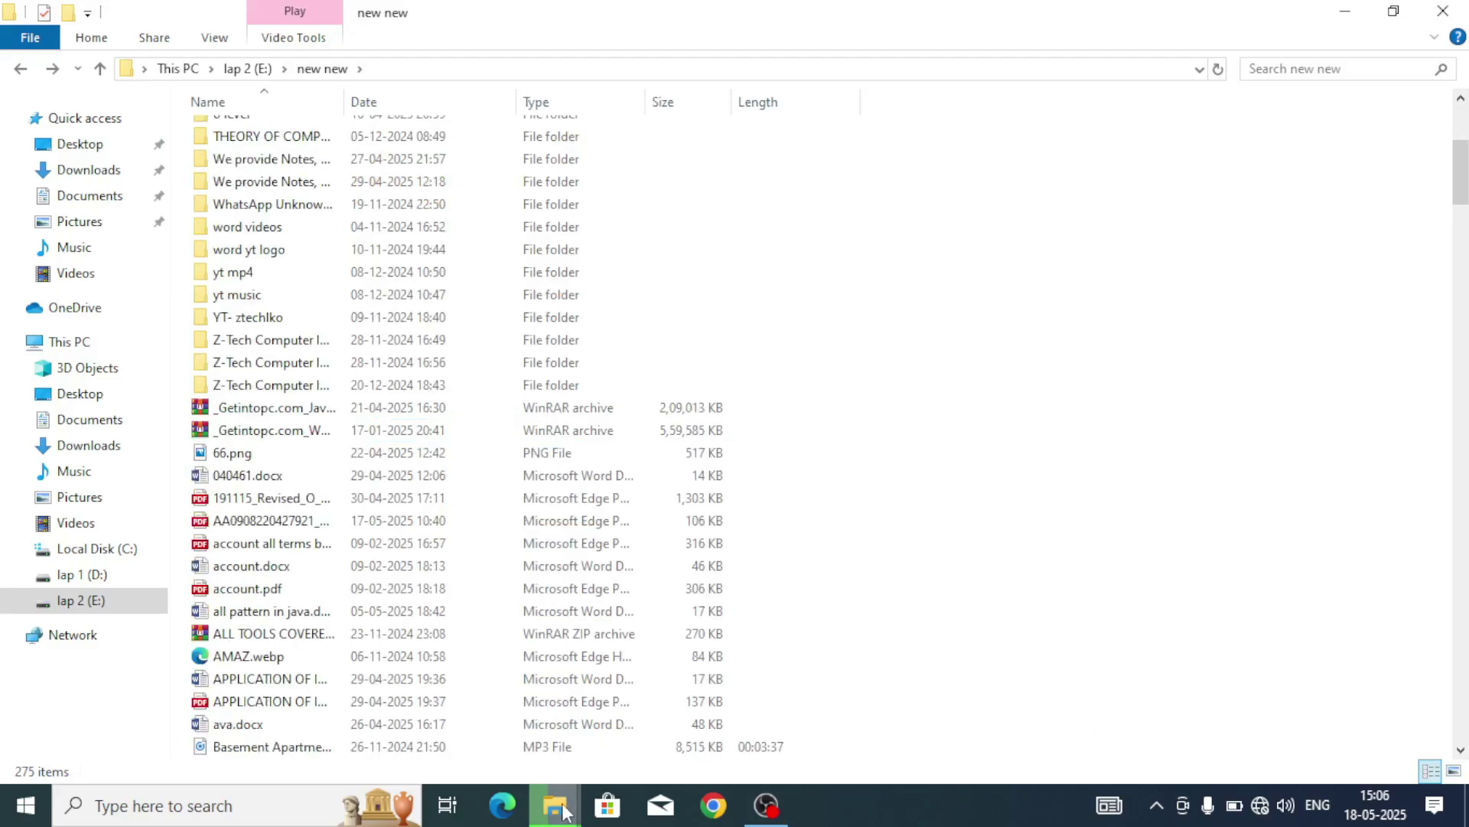
{"action": "mouse_move", "coordinate": [550, 796]}
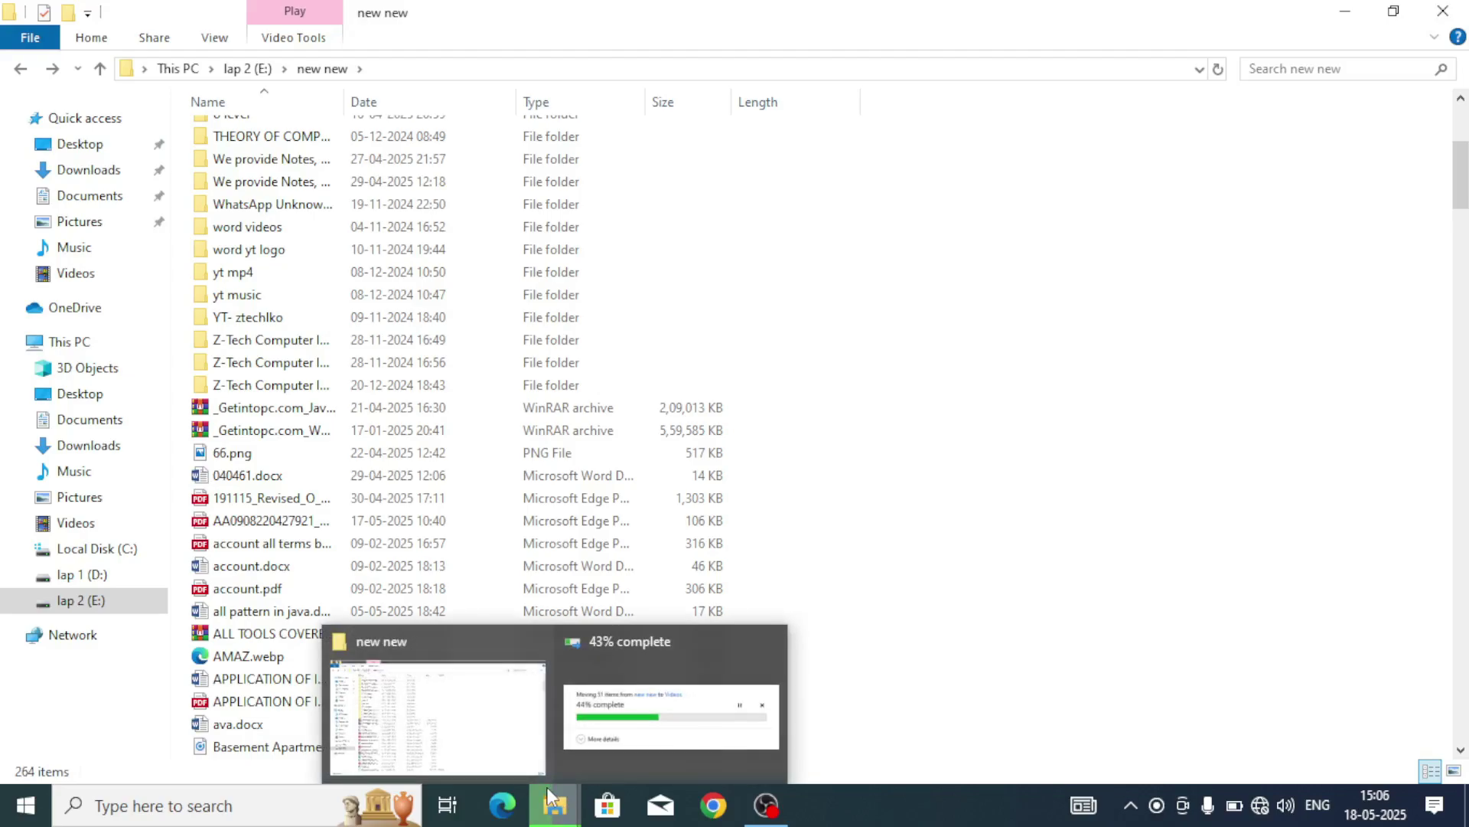
{"action": "scroll", "coordinate": [946, 461], "scroll_direction": "down", "scroll_amount": 9}
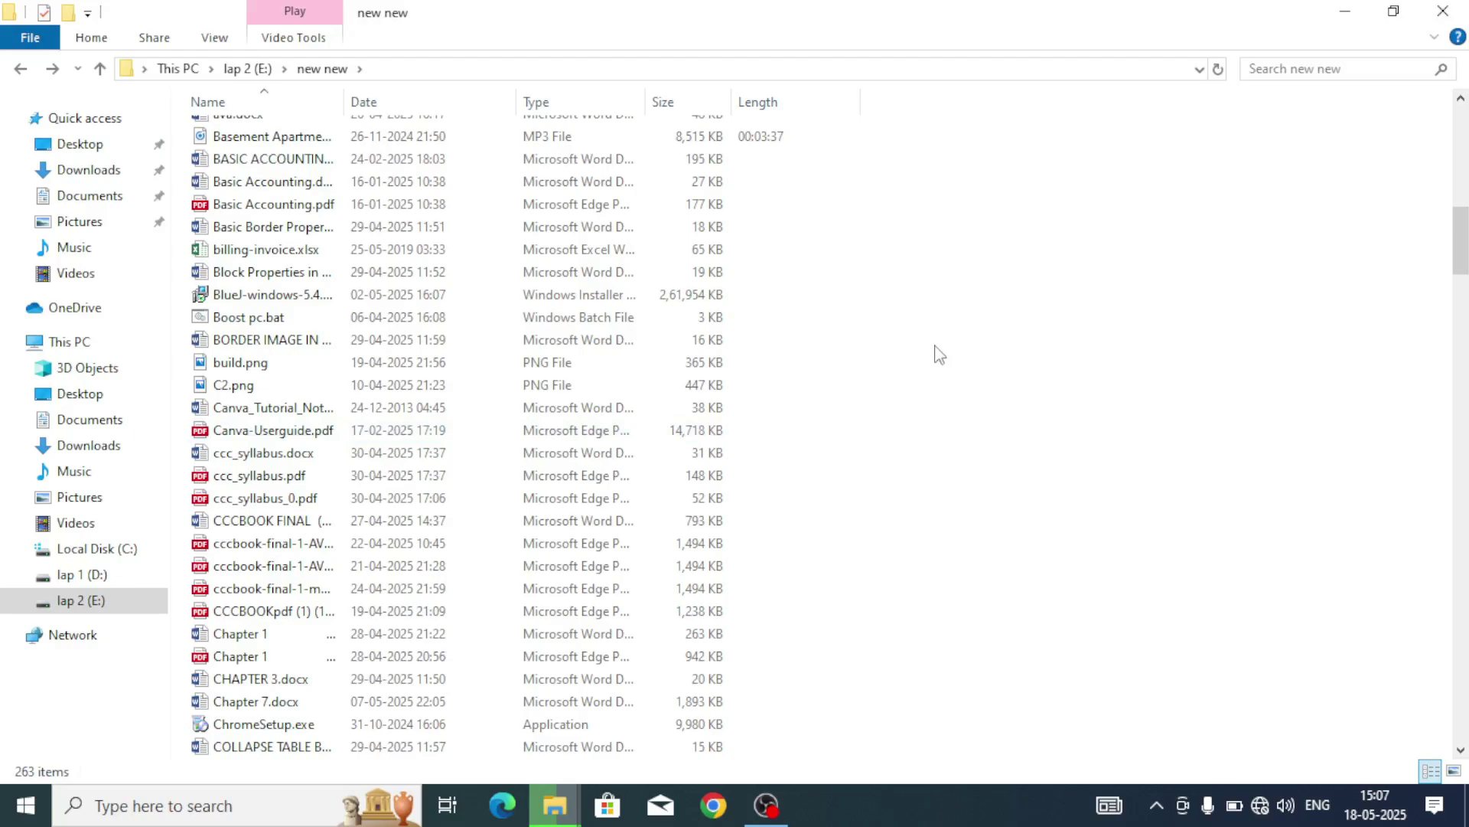
Filter the folder by type to Microsoft Word Document, Microsoft Excel Worksheet, Microsoft Edge PDF Document and Microsoft Edge HTML Document items.
{"action": "scroll", "coordinate": [940, 354], "scroll_direction": "up", "scroll_amount": 10}
{"action": "left_click", "coordinate": [636, 102]}
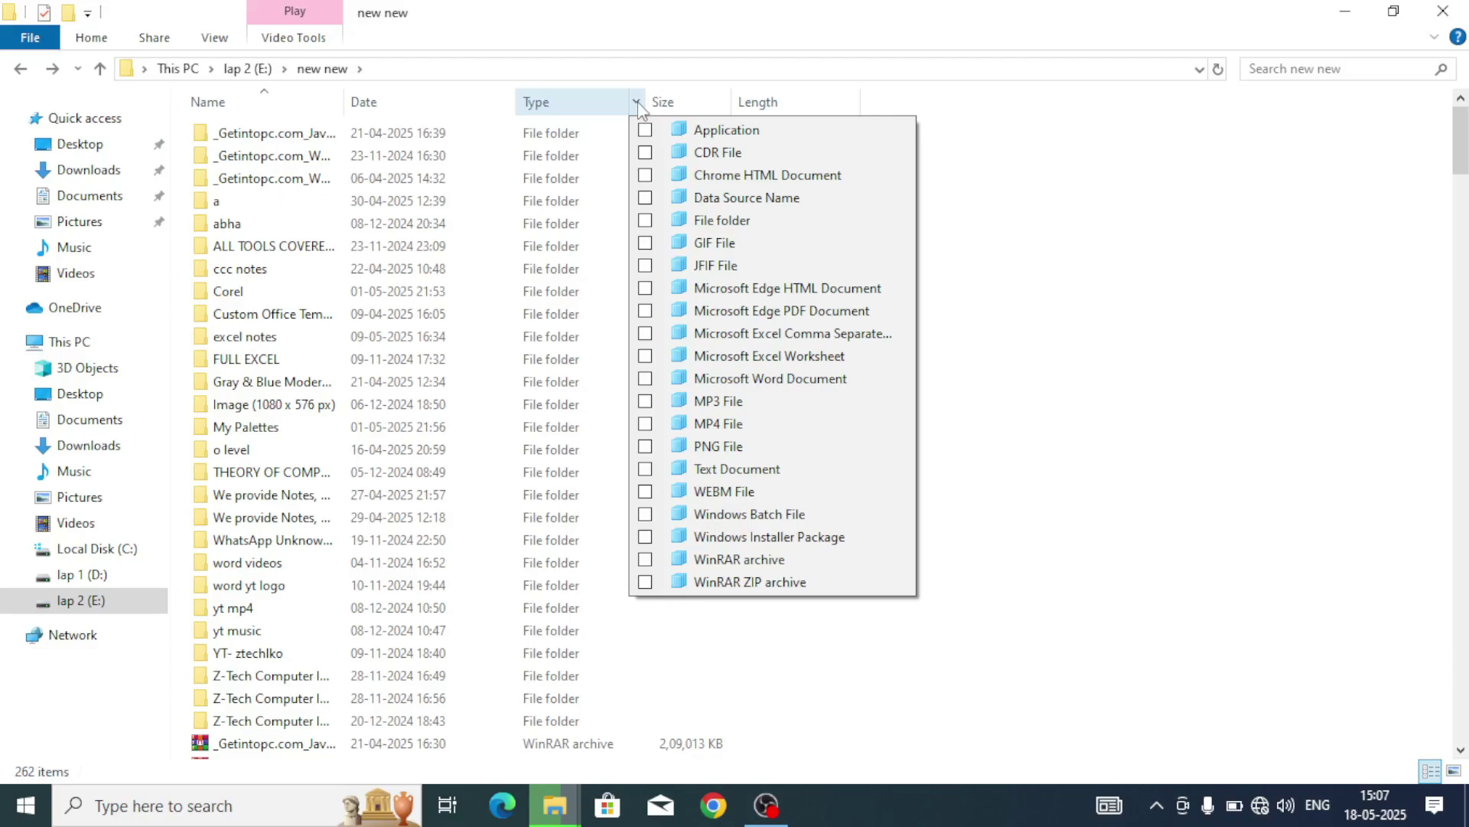
{"action": "left_click", "coordinate": [645, 378]}
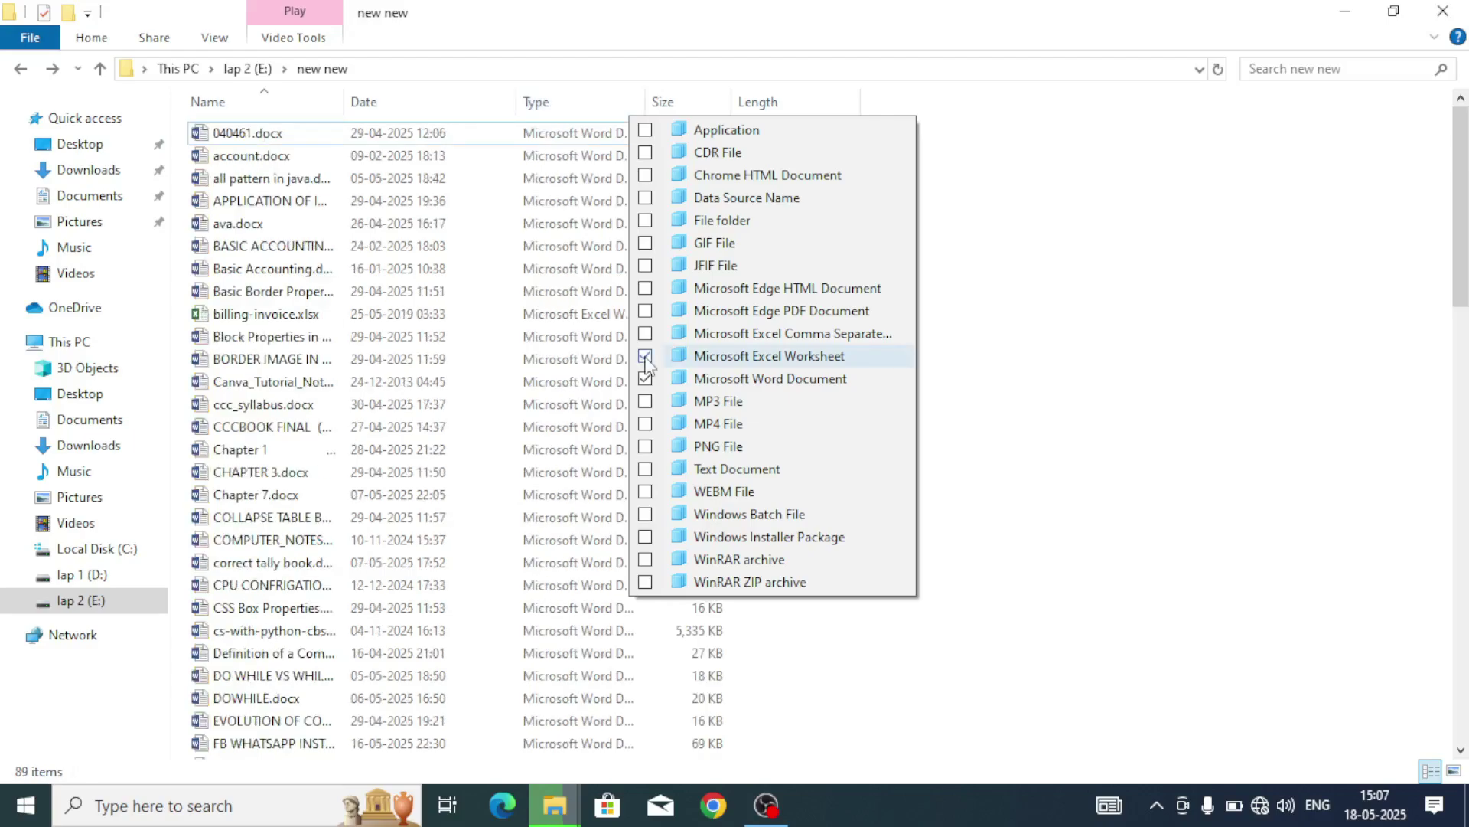
{"action": "left_click", "coordinate": [645, 356]}
{"action": "left_click", "coordinate": [646, 311]}
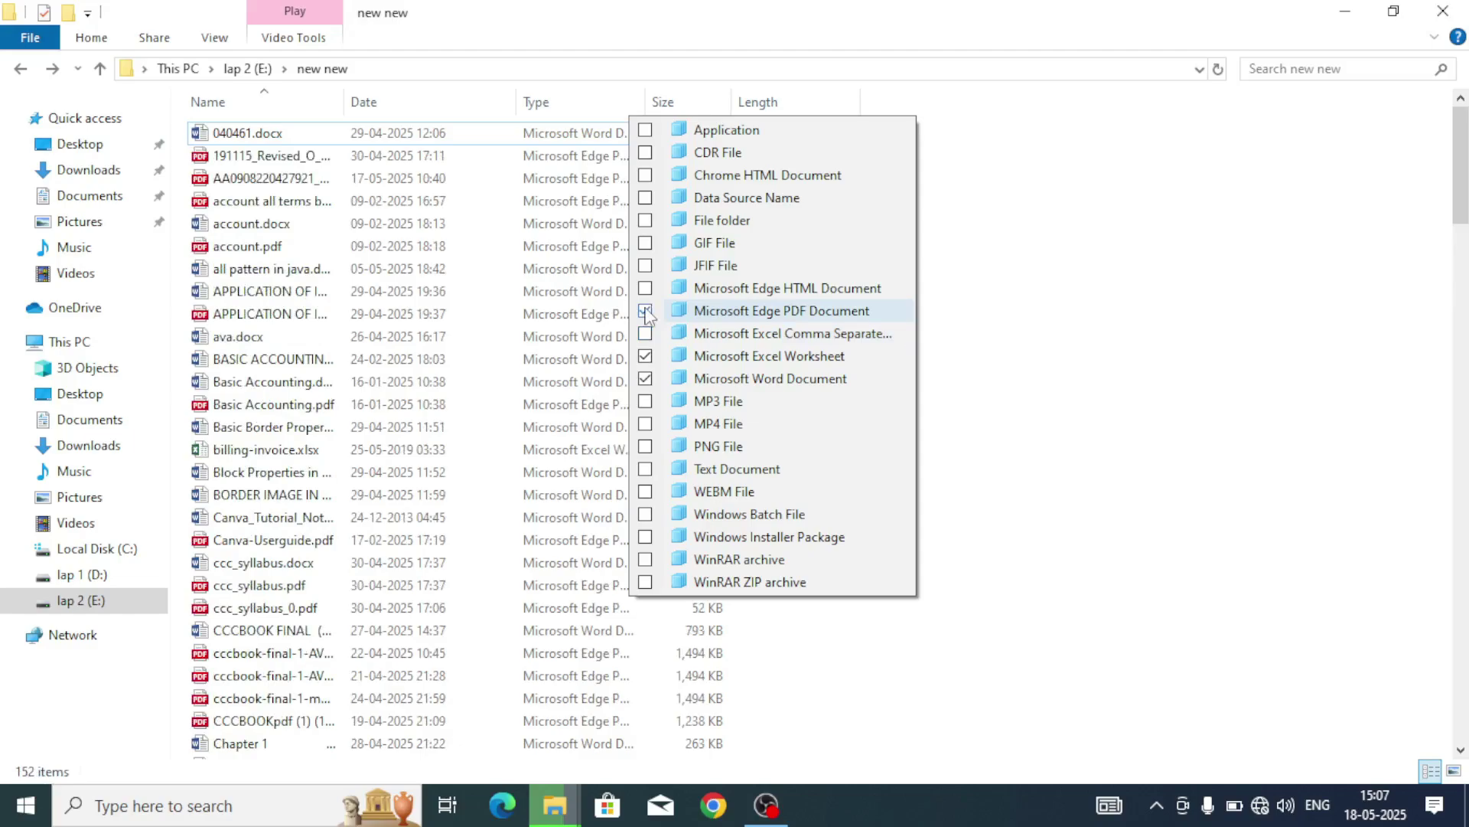
{"action": "left_click", "coordinate": [645, 288]}
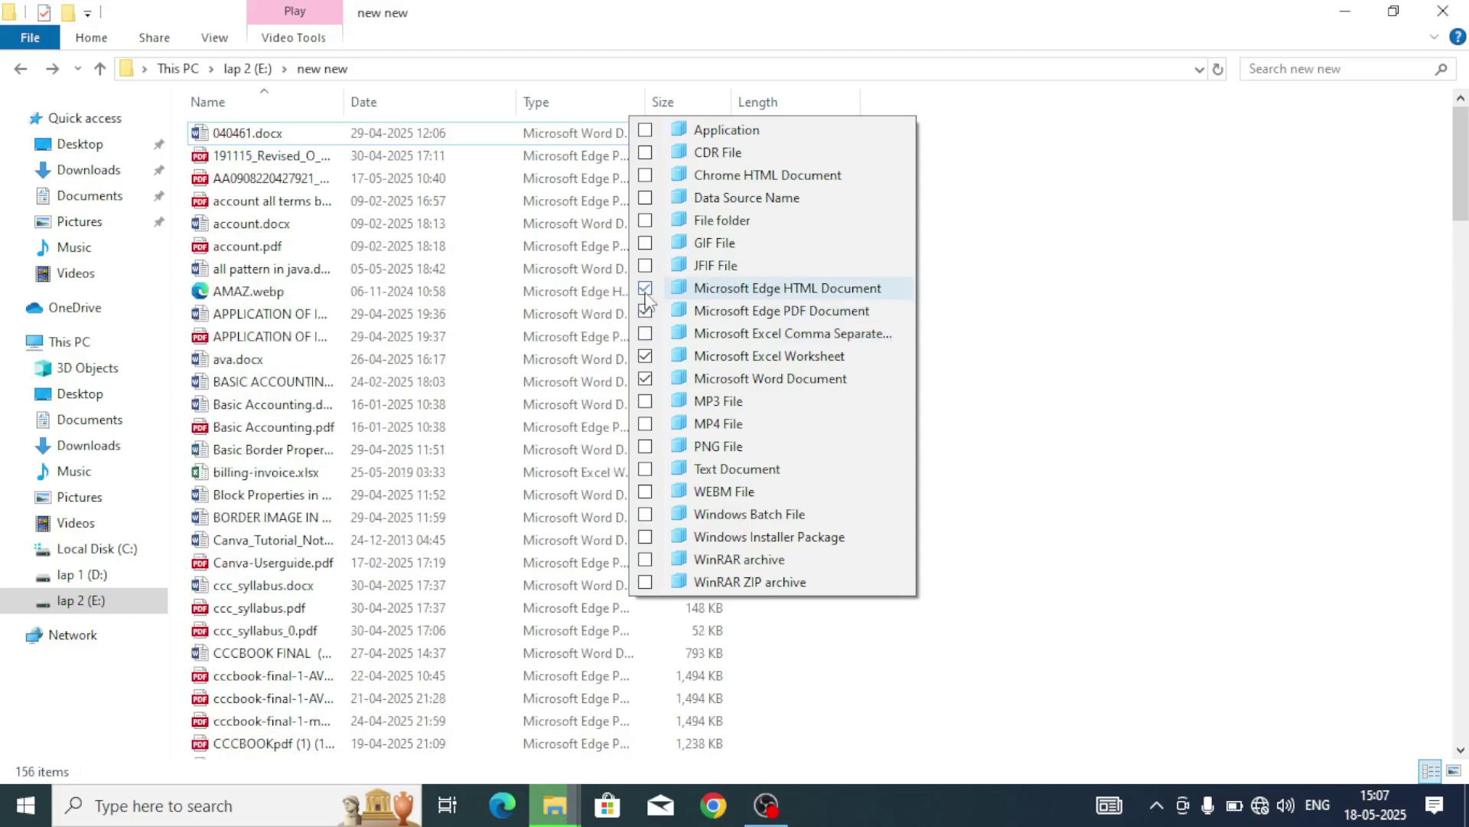
Add Text Document, PNG File, Microsoft Excel Comma Separated Values File, Application, WinRAR ZIP archive and WinRAR archive to the type filter.
{"action": "left_click", "coordinate": [645, 469]}
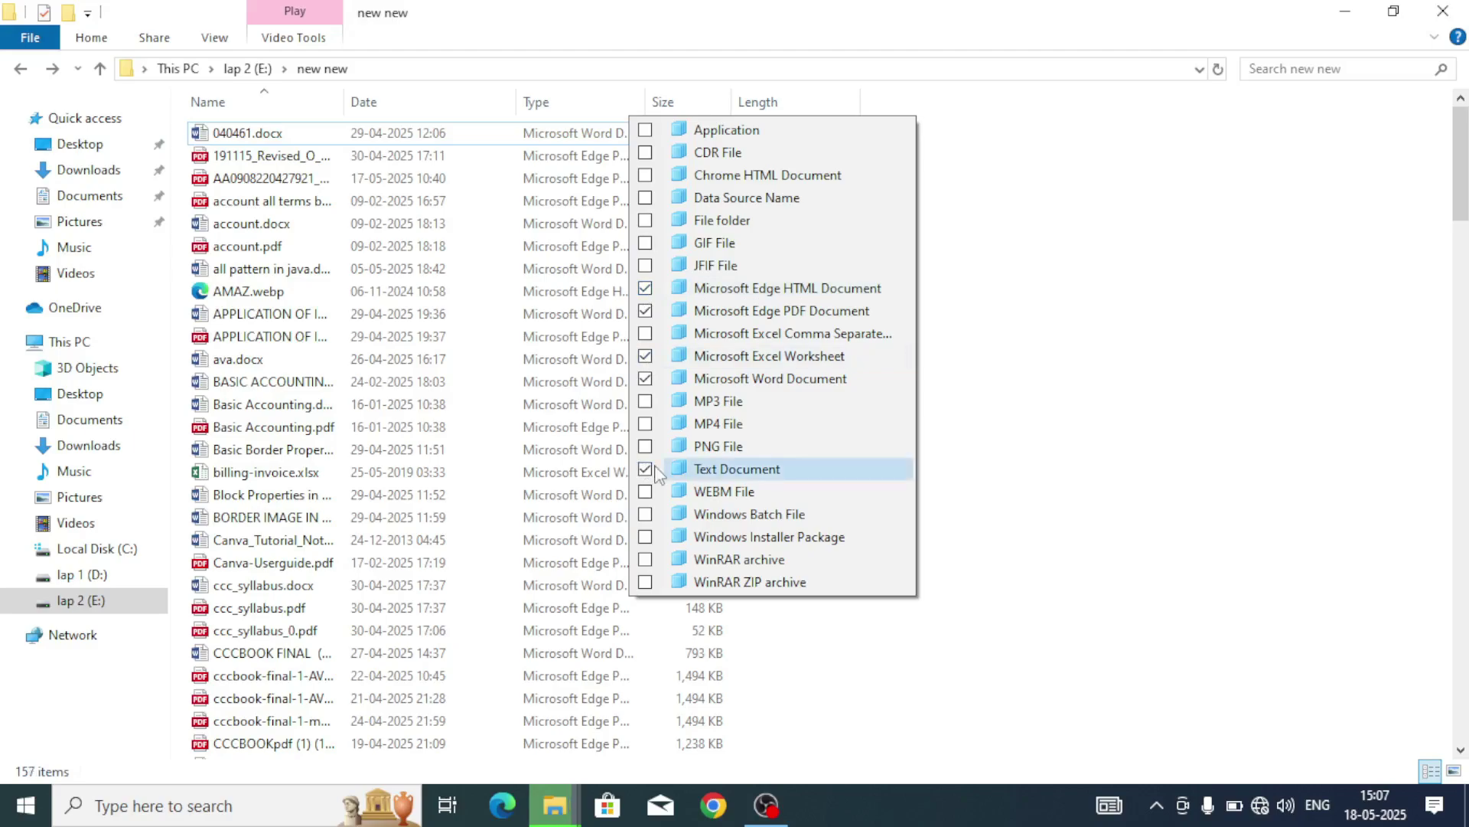
{"action": "left_click", "coordinate": [645, 447]}
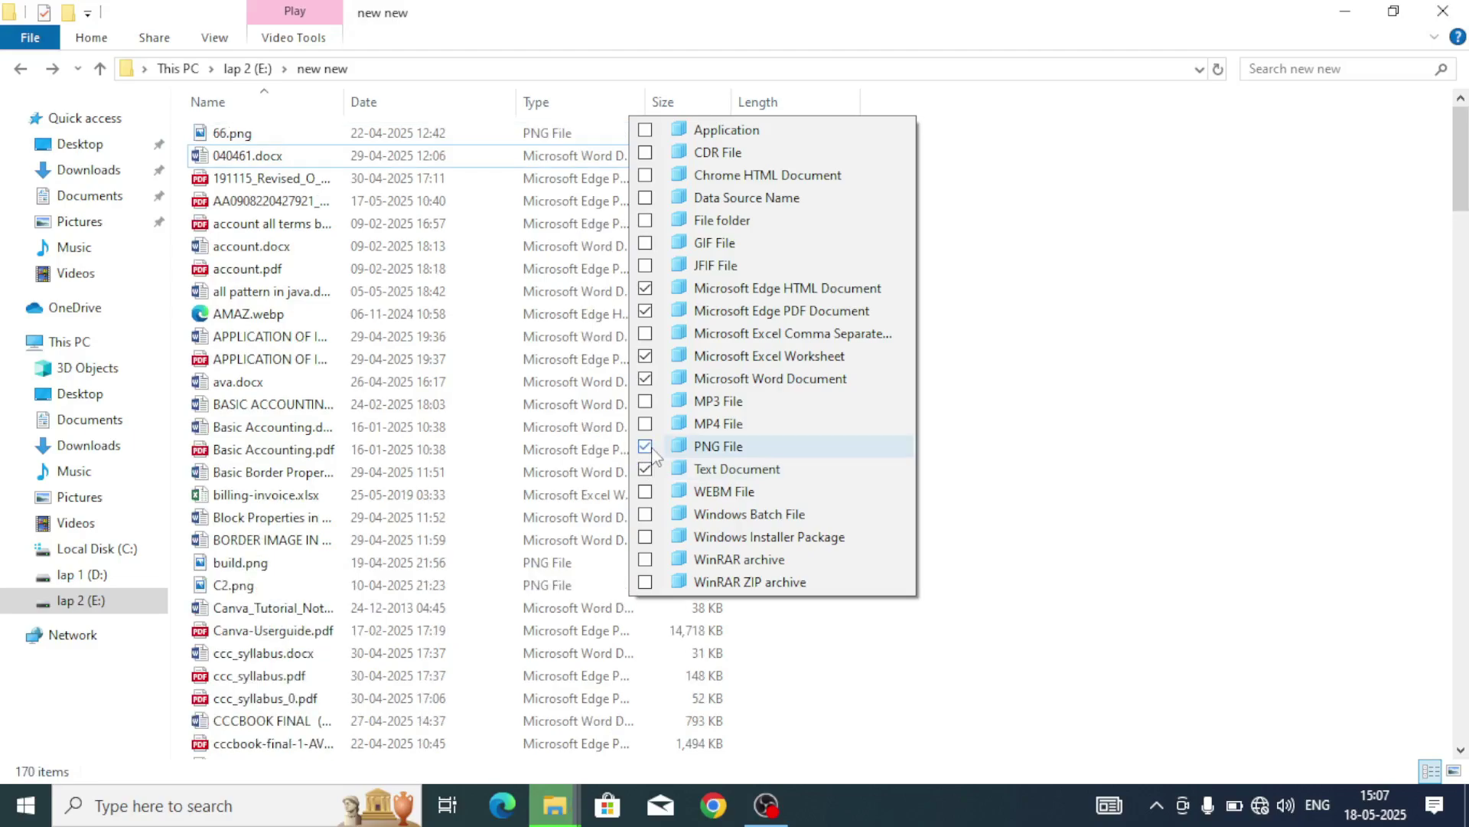
{"action": "left_click", "coordinate": [704, 331]}
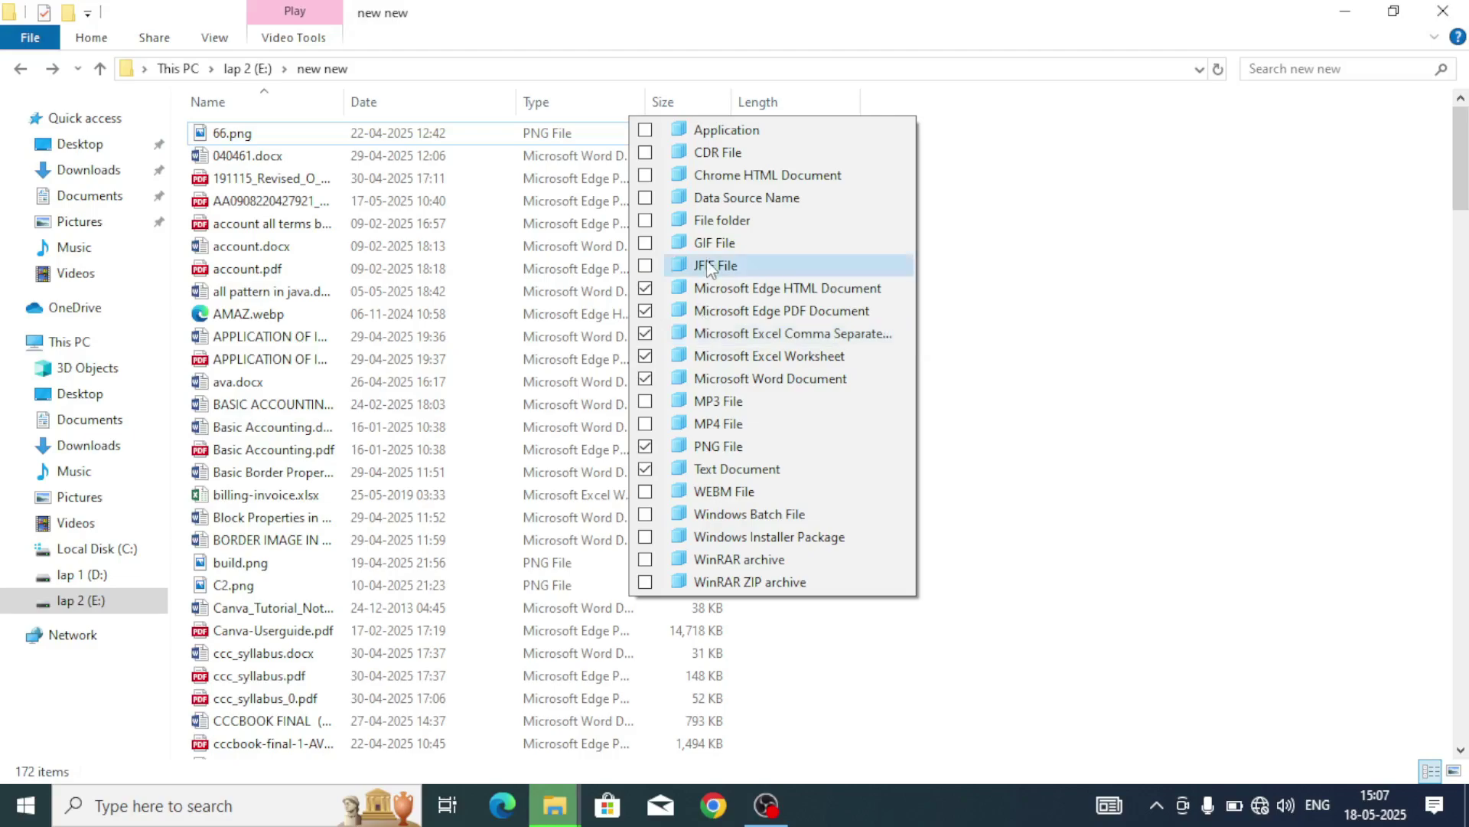
{"action": "left_click", "coordinate": [733, 132]}
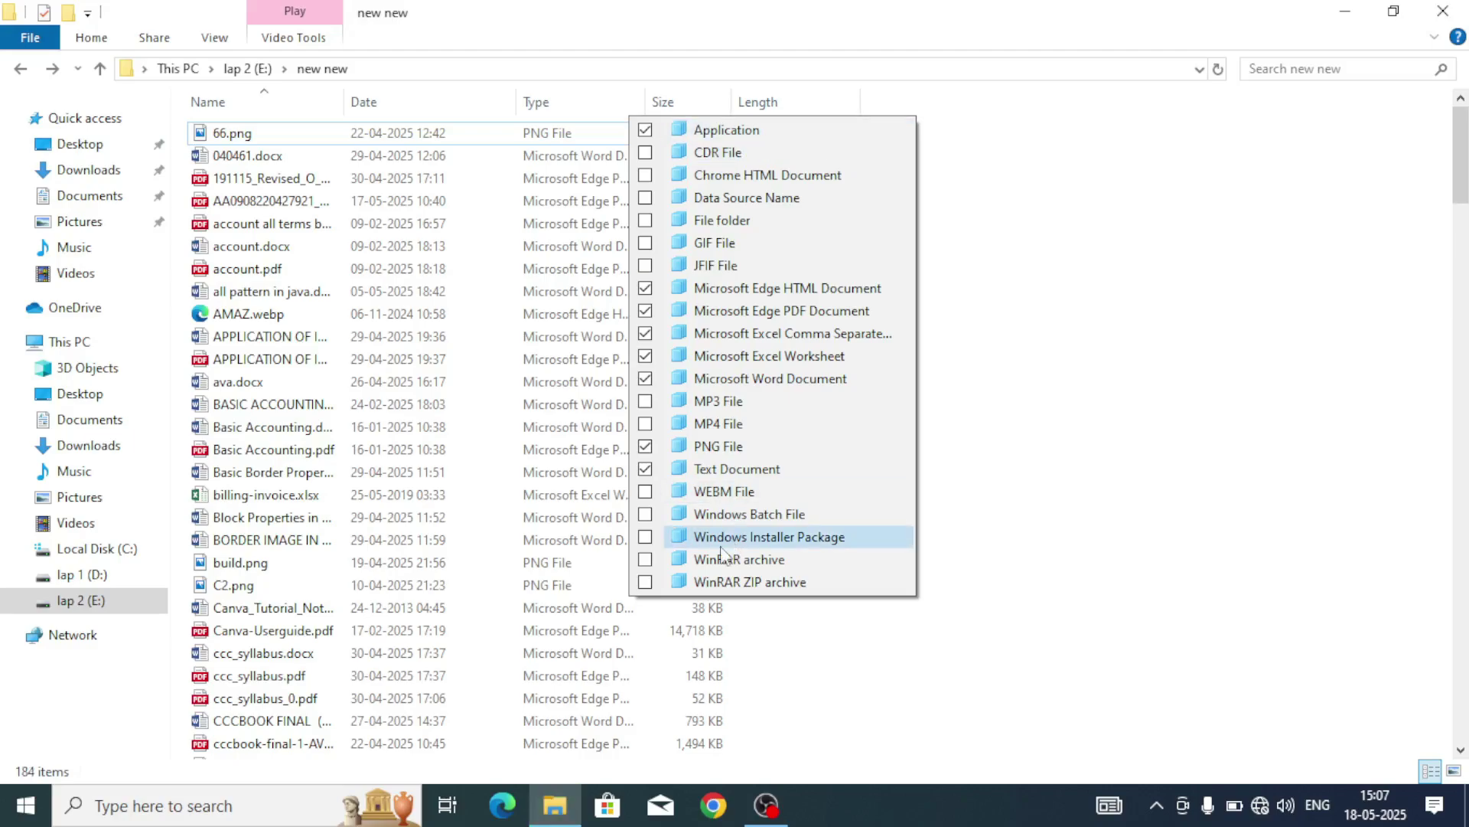
{"action": "left_click", "coordinate": [645, 583]}
{"action": "left_click", "coordinate": [645, 561]}
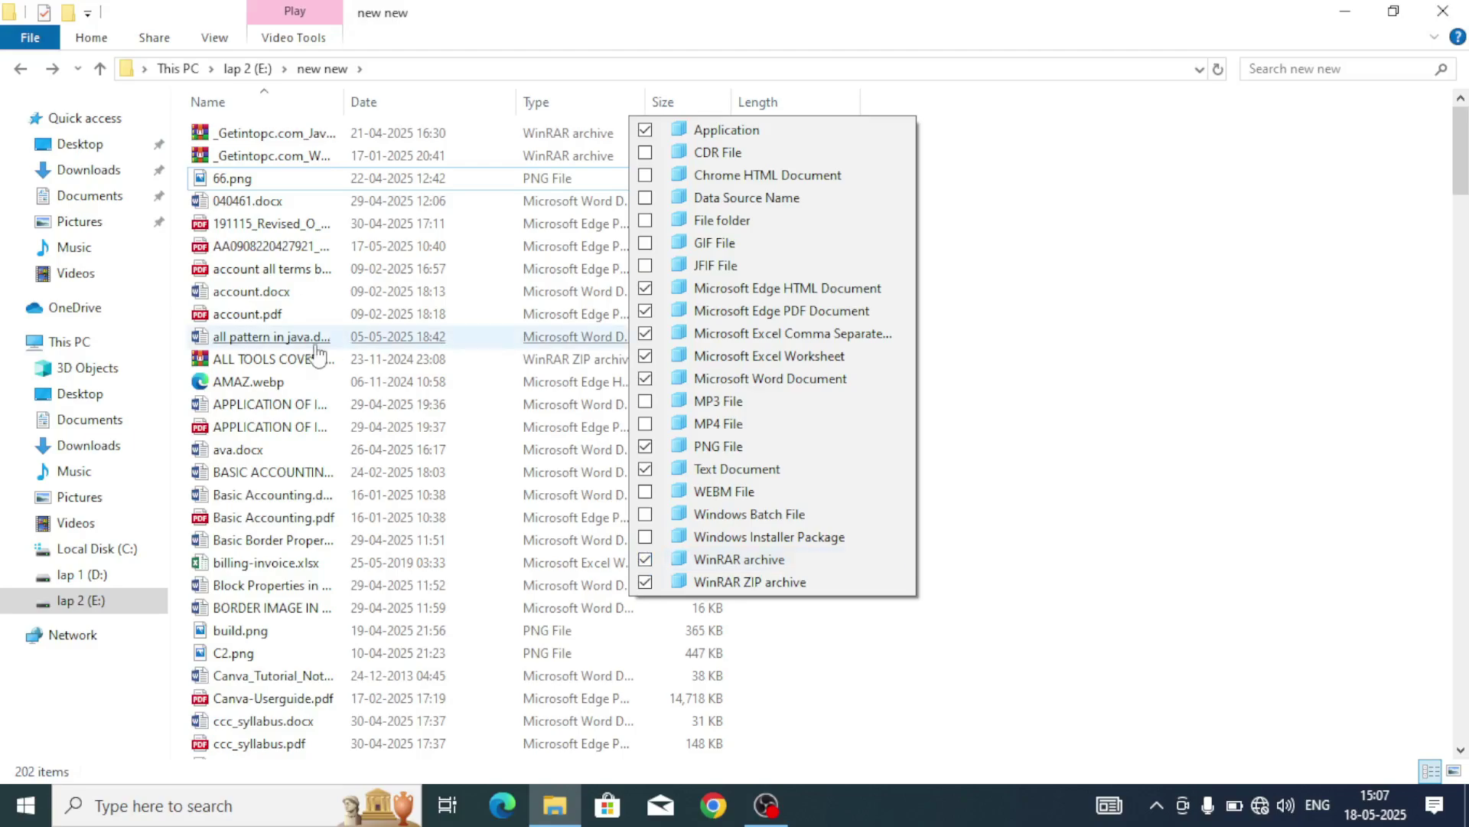
{"action": "left_click", "coordinate": [1025, 418]}
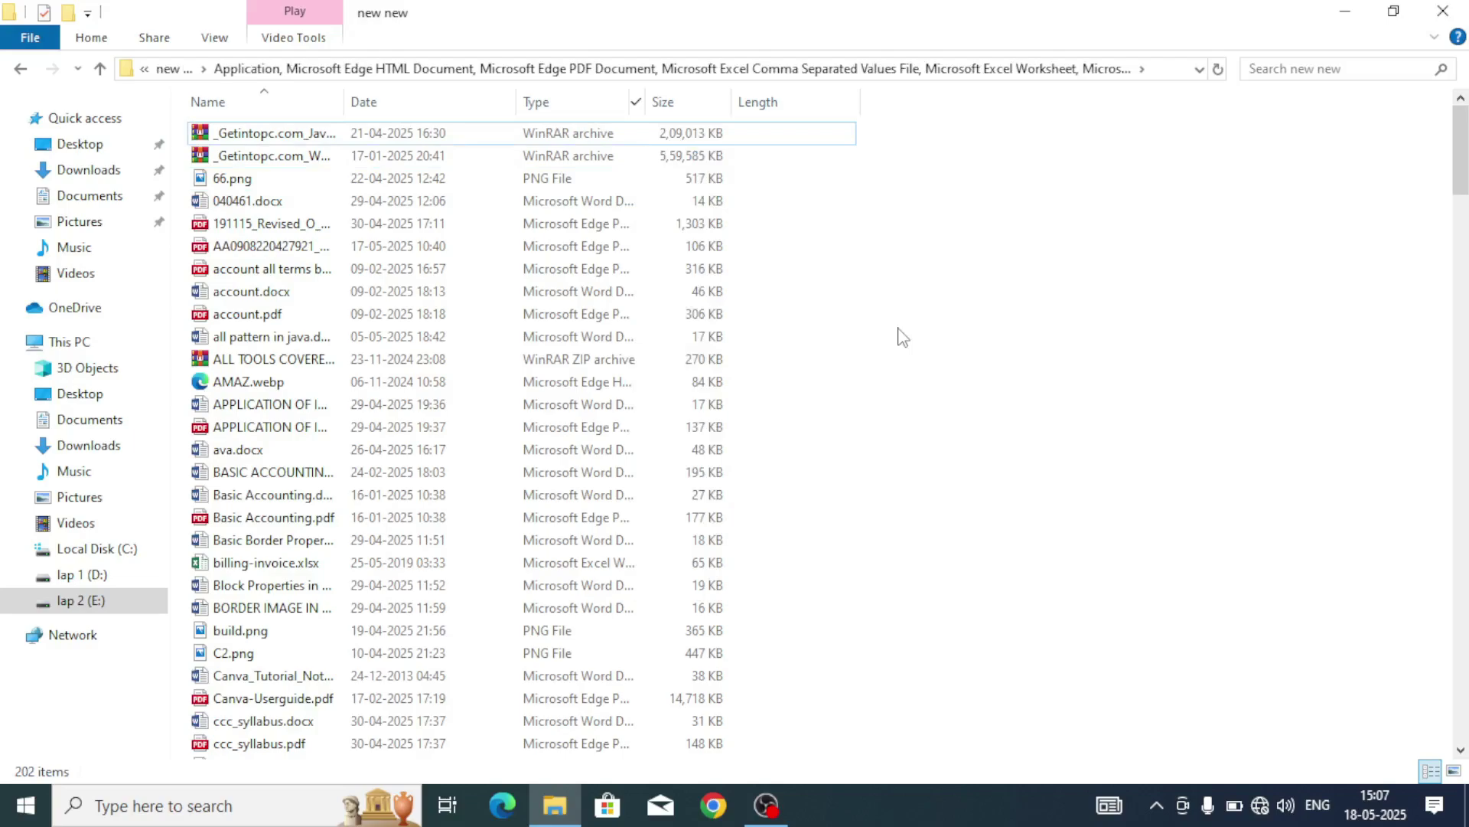
Move all the filtered document, archive, PNG and application files from "new new" to the Documents folder.
{"action": "key", "text": "ctrl+a"}
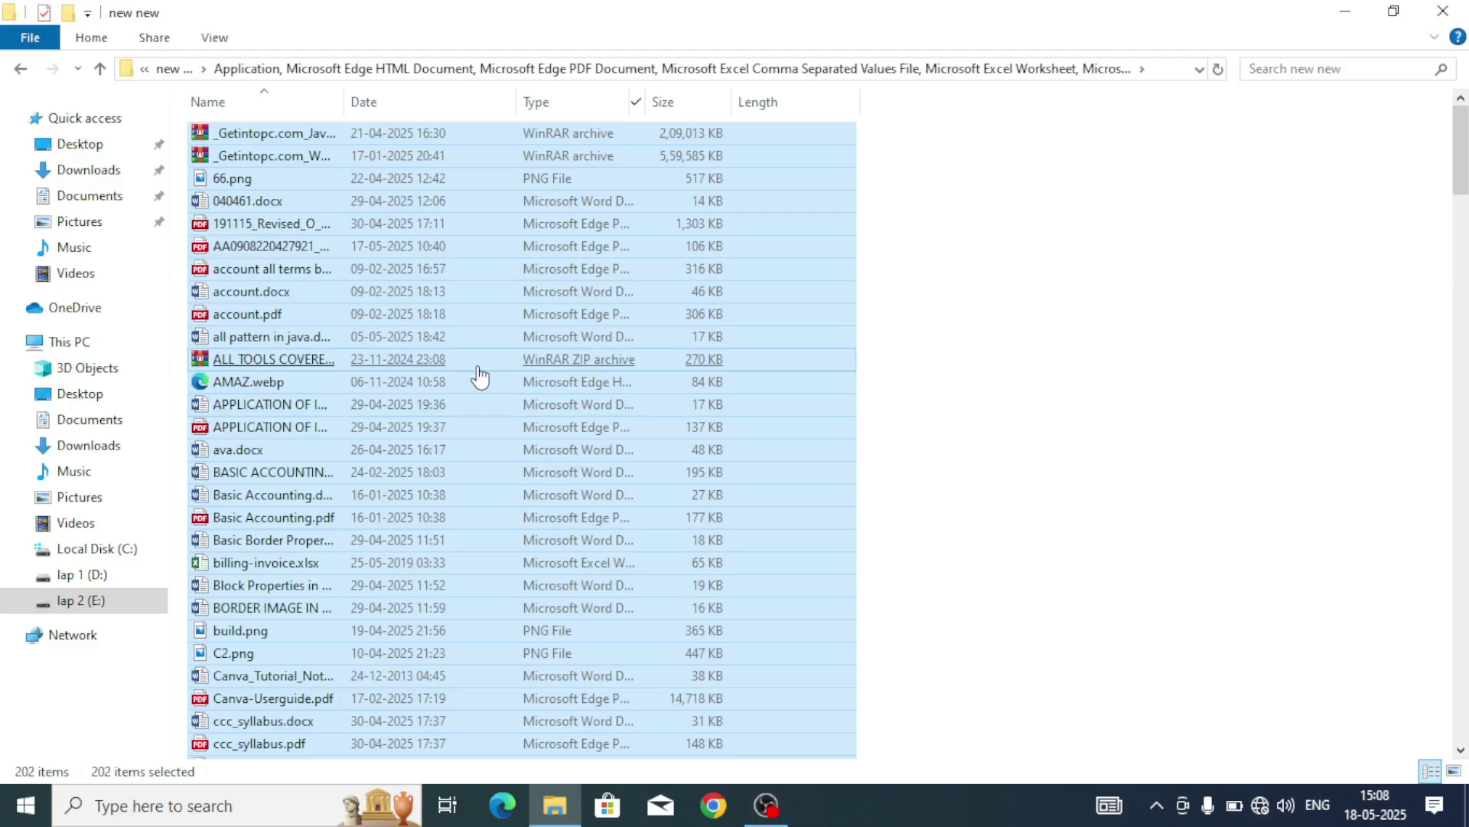
{"action": "left_click_drag", "start_coordinate": [480, 376], "coordinate": [94, 200]}
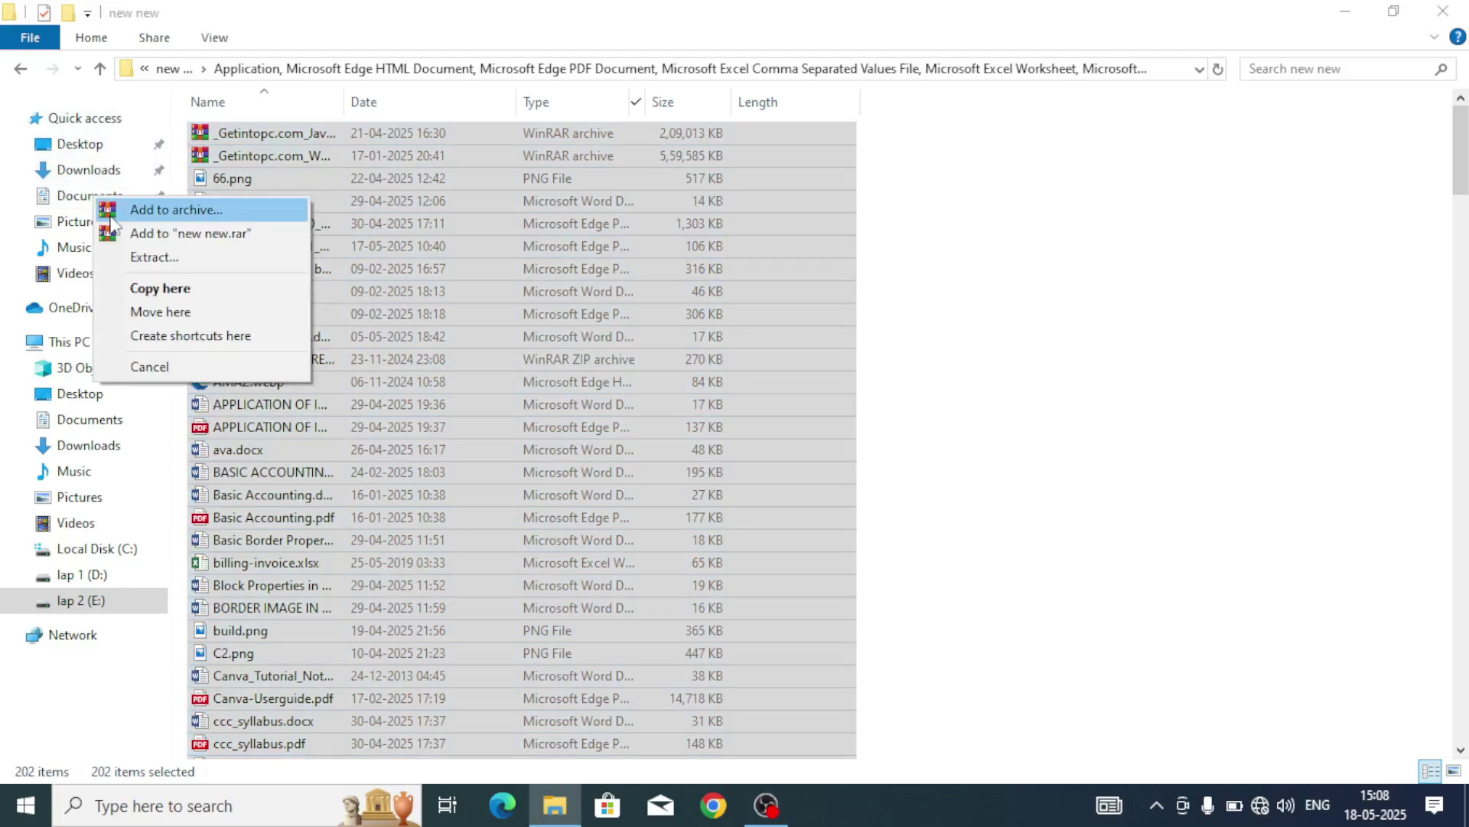
{"action": "left_click", "coordinate": [141, 313]}
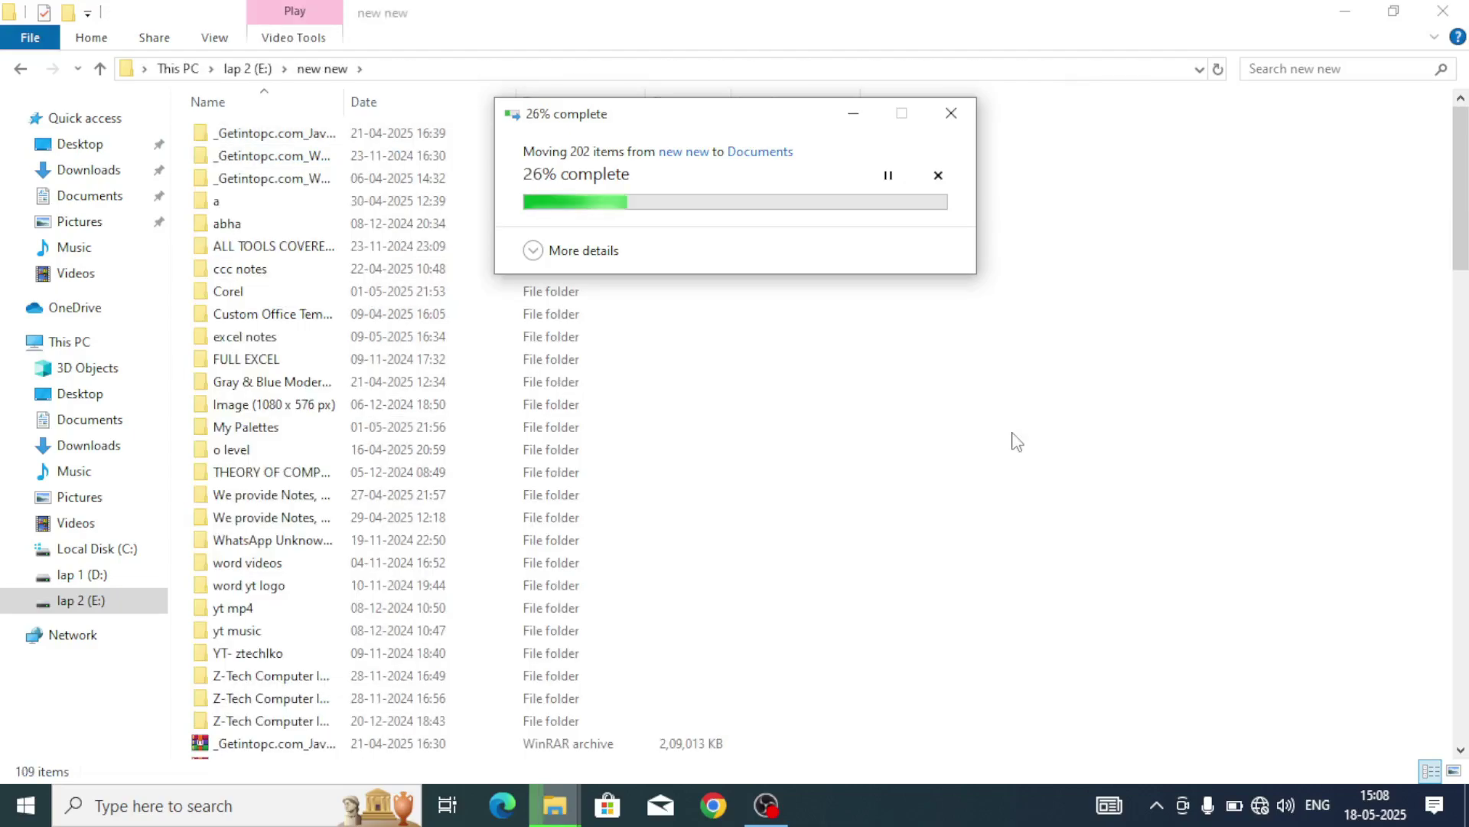
{"action": "scroll", "coordinate": [1036, 411], "scroll_direction": "down", "scroll_amount": 4}
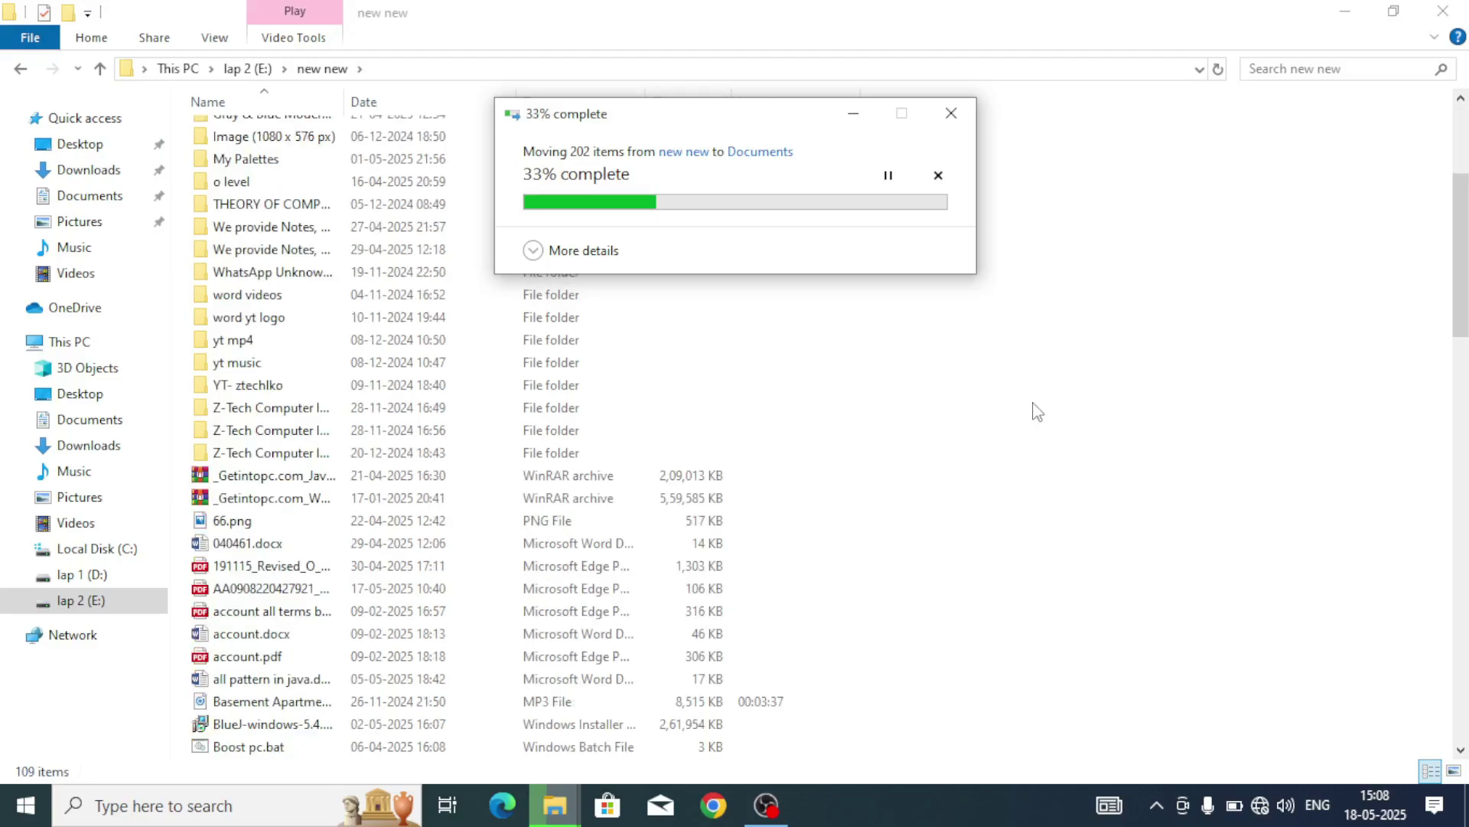
{"action": "scroll", "coordinate": [696, 387], "scroll_direction": "down", "scroll_amount": 1}
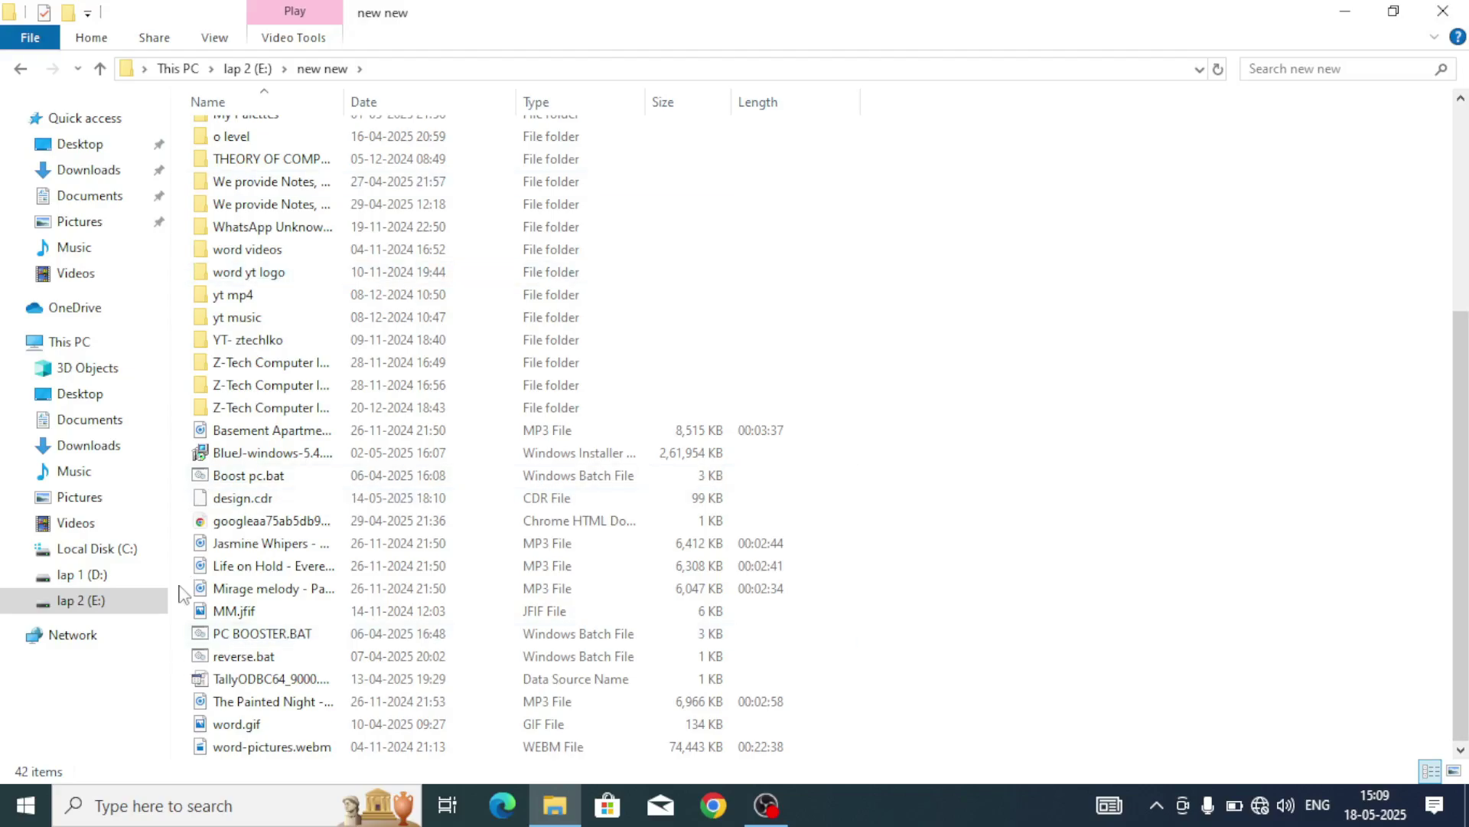
Select all remaining loose files in "new new", from the first MP3 file to word-pictures.webm, and move them to the Downloads folder.
{"action": "mouse_move", "coordinate": [184, 628]}
{"action": "left_mouse_down"}
{"action": "mouse_move", "coordinate": [185, 648]}
{"action": "mouse_move", "coordinate": [200, 648]}
{"action": "left_mouse_up"}
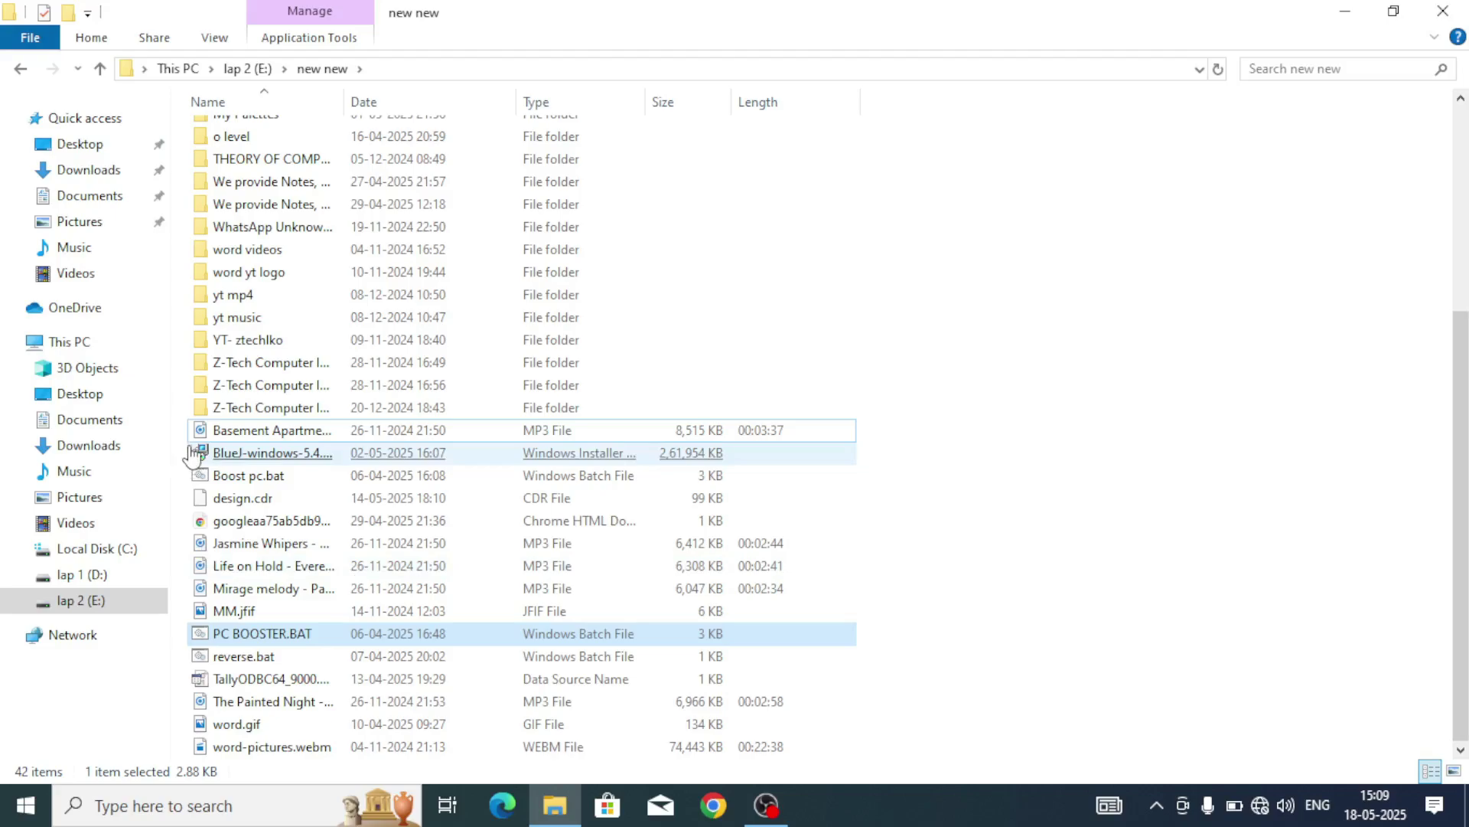
{"action": "left_click_drag", "start_coordinate": [183, 433], "coordinate": [199, 766]}
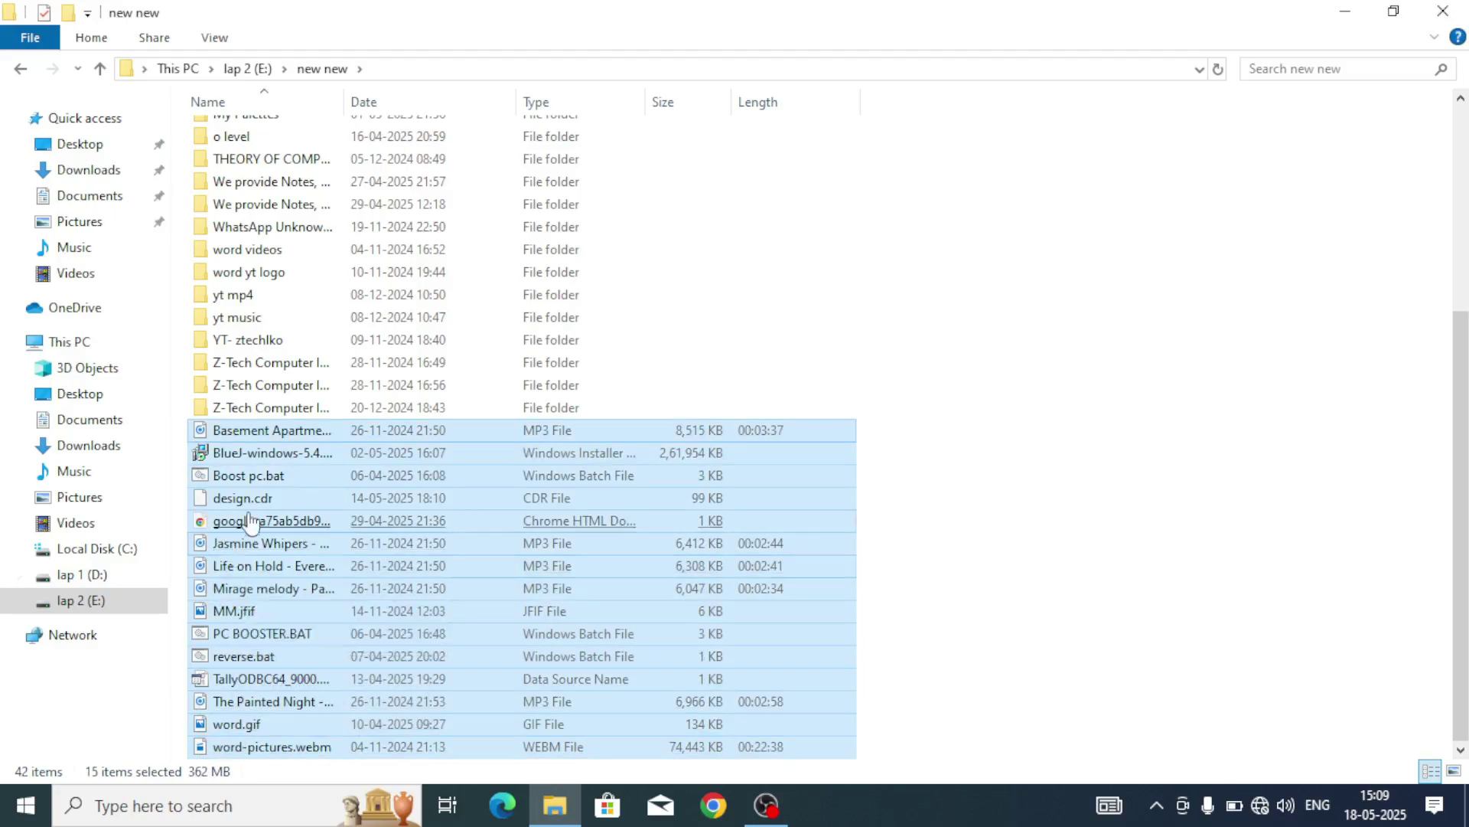
{"action": "left_click_drag", "start_coordinate": [252, 511], "coordinate": [92, 172]}
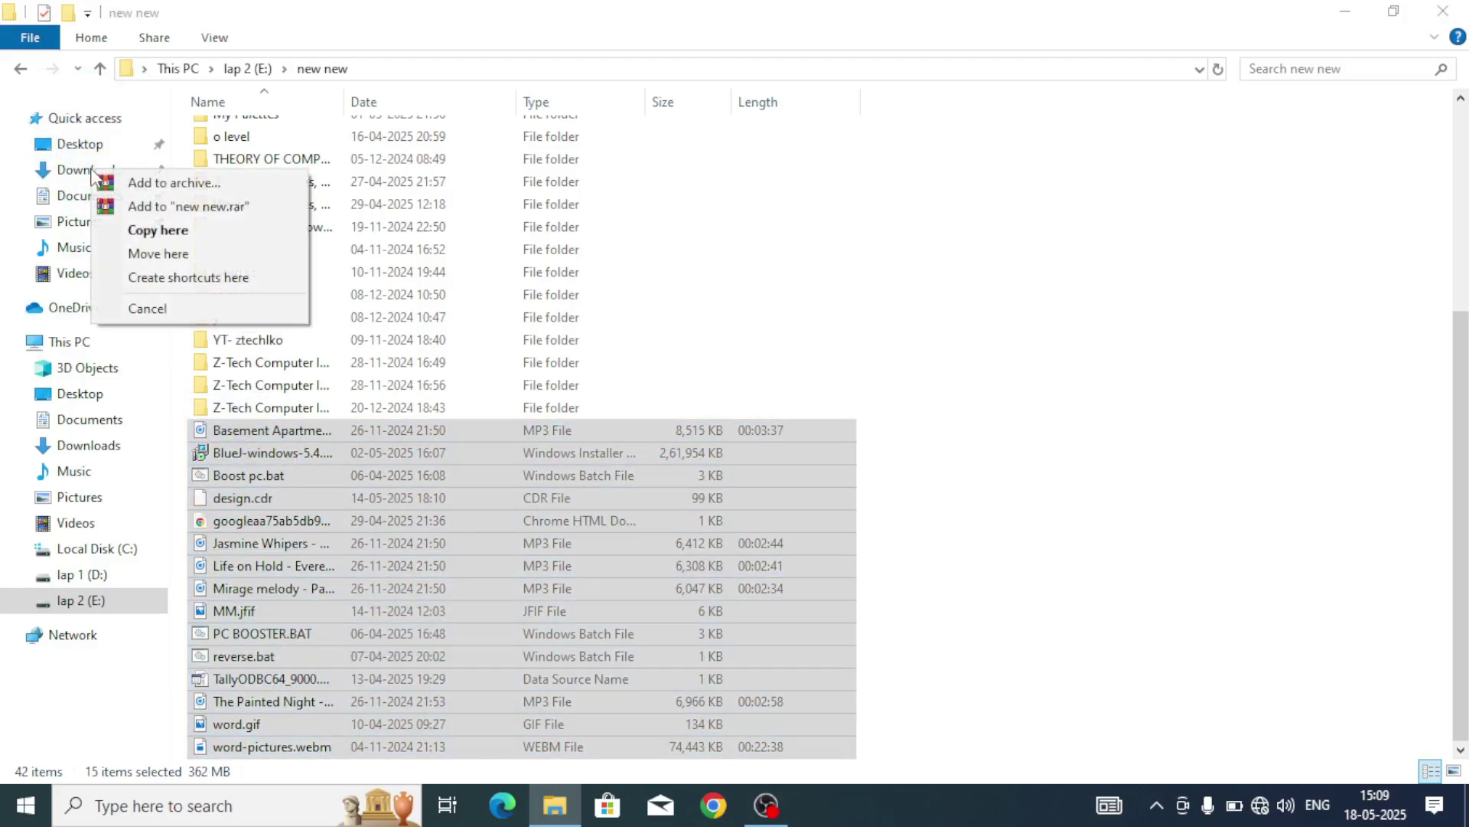
{"action": "left_click", "coordinate": [135, 254]}
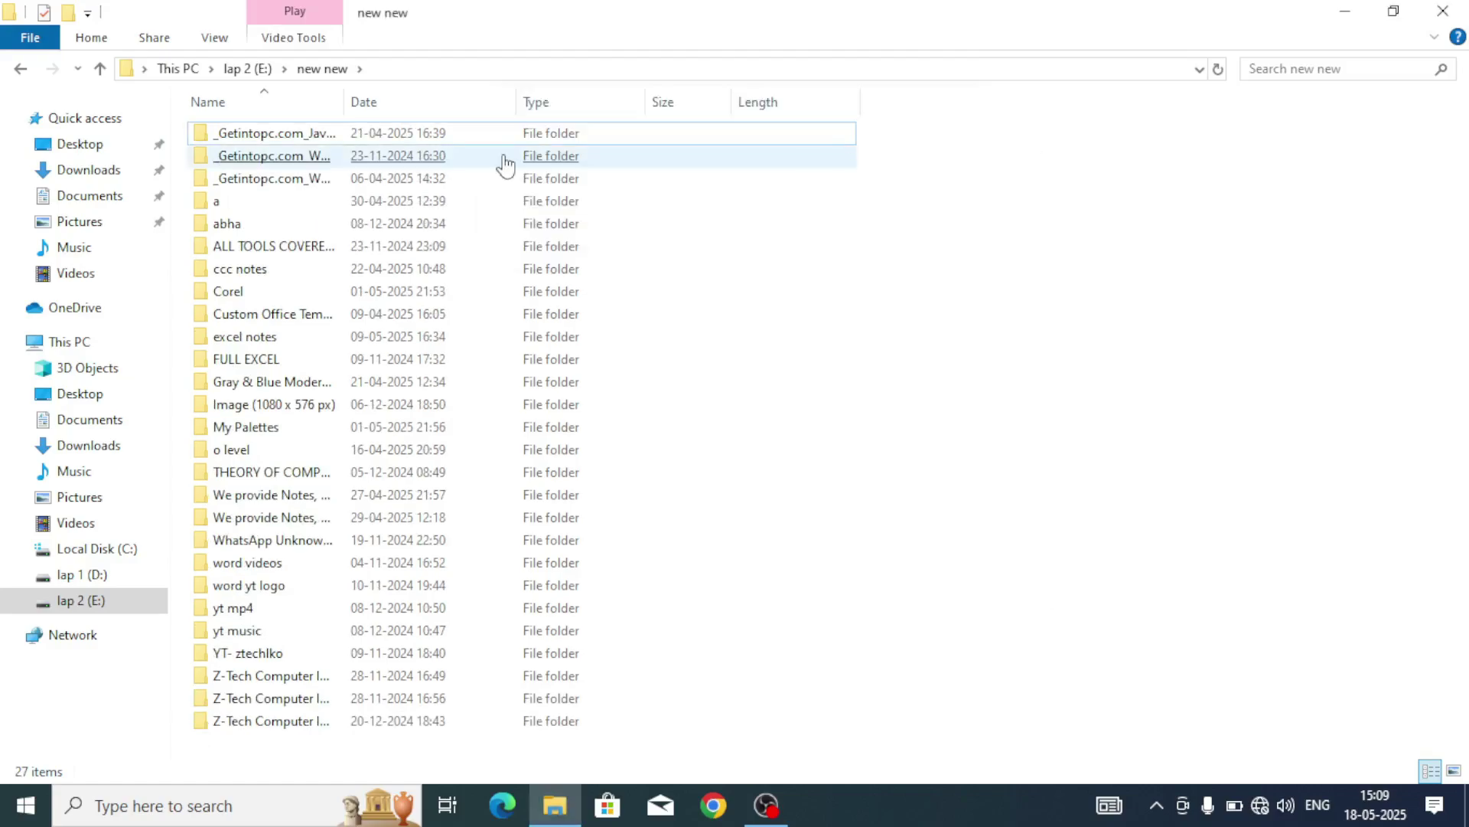
Check which Size and Type filter choices are offered for the subfolders left in "new new".
{"action": "left_click", "coordinate": [220, 289]}
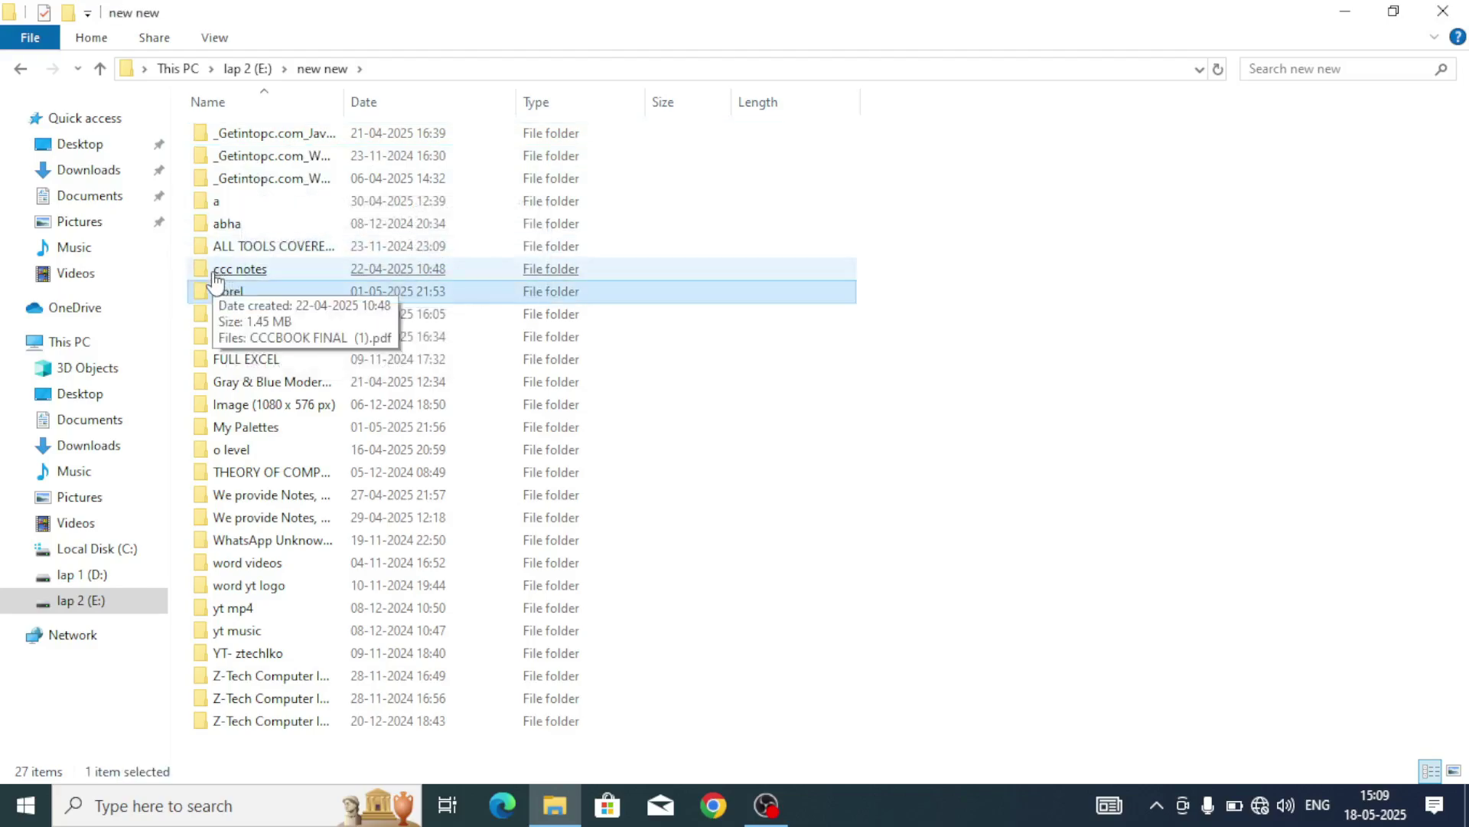
{"action": "left_click", "coordinate": [215, 274]}
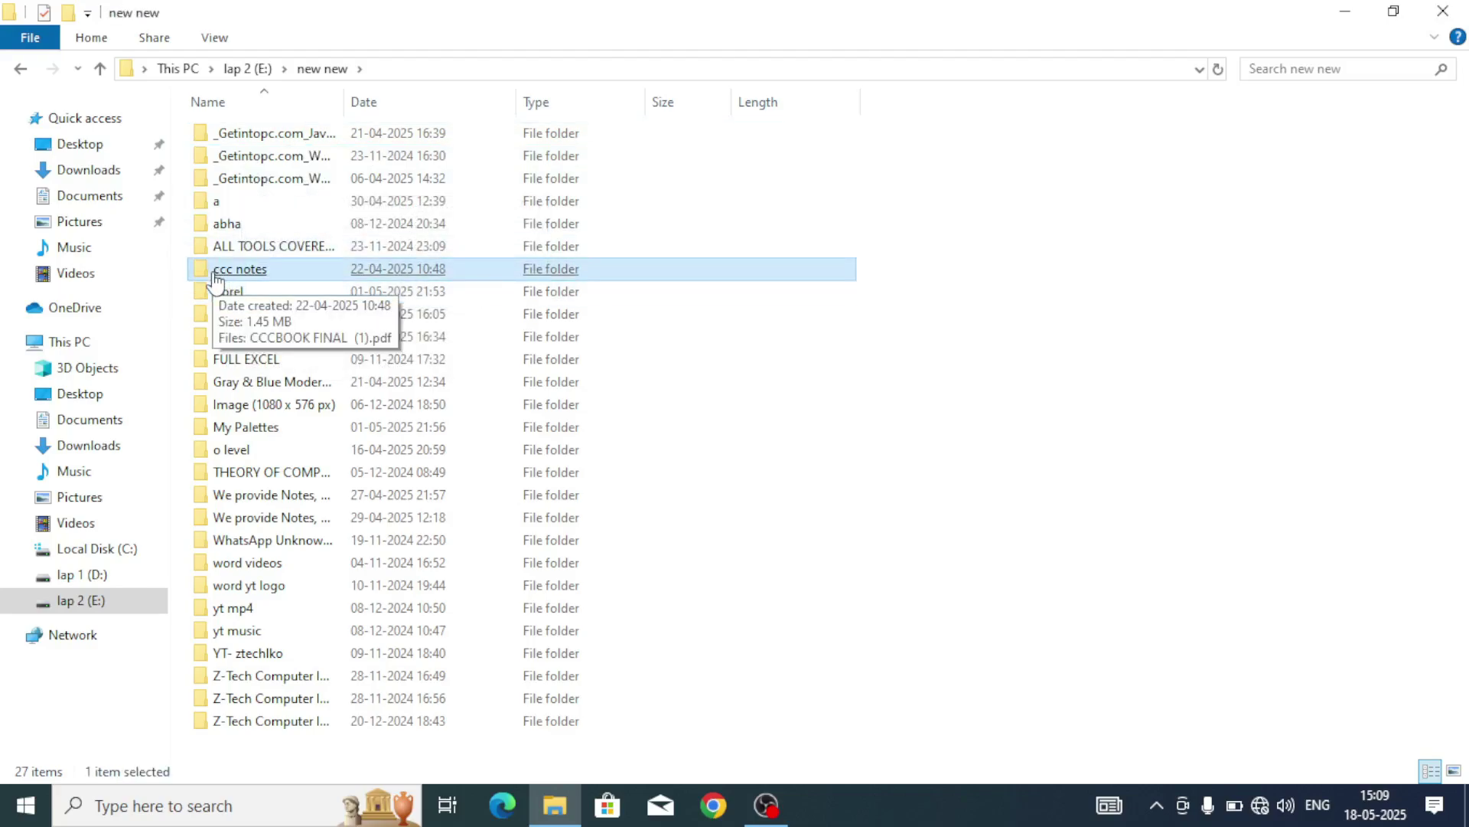
{"action": "left_click", "coordinate": [720, 105]}
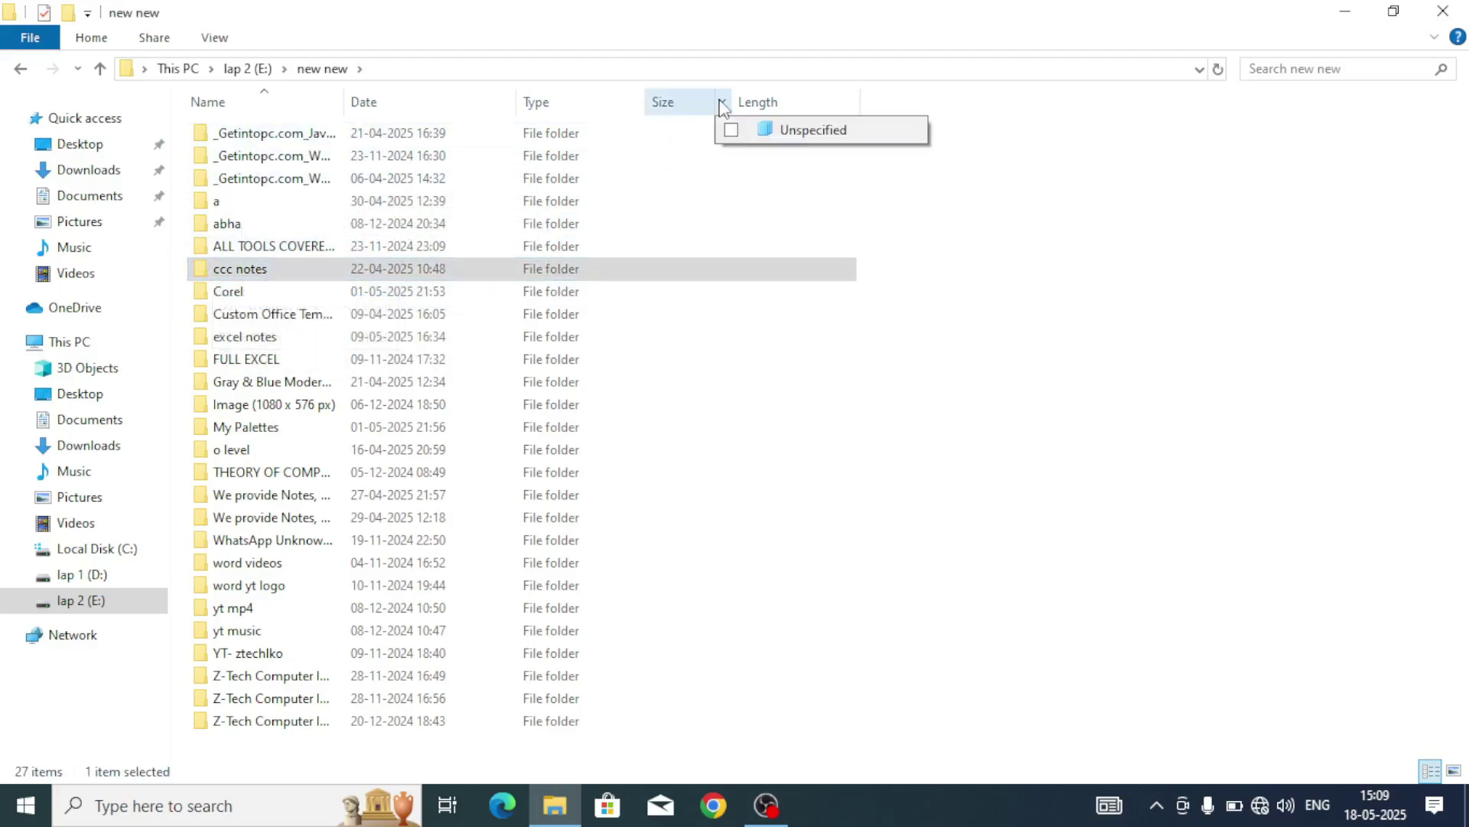
{"action": "left_click", "coordinate": [632, 104]}
{"action": "left_click", "coordinate": [632, 105]}
{"action": "left_click", "coordinate": [632, 107]}
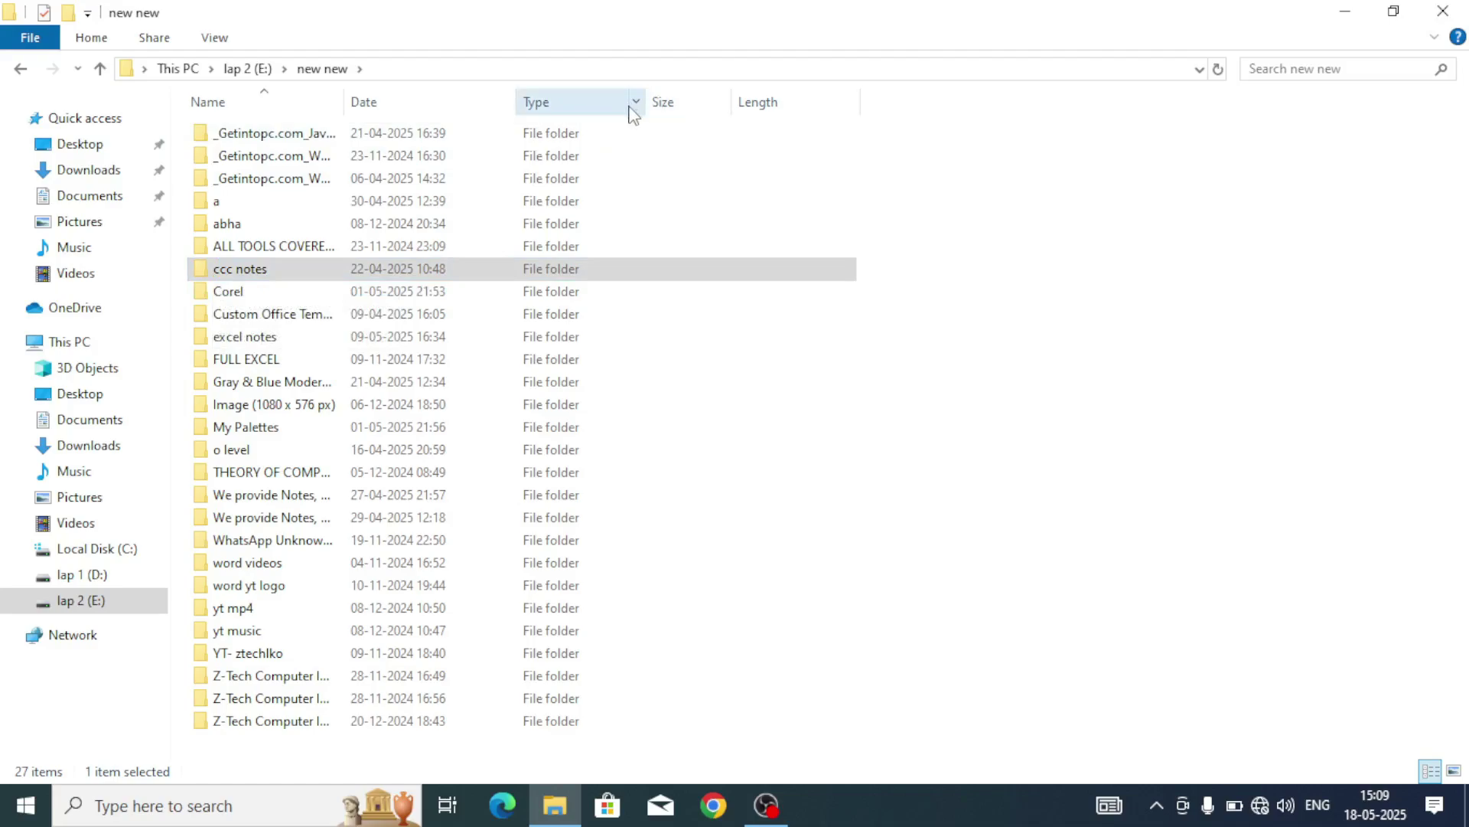
{"action": "left_click", "coordinate": [632, 108]}
{"action": "left_click", "coordinate": [1208, 260]}
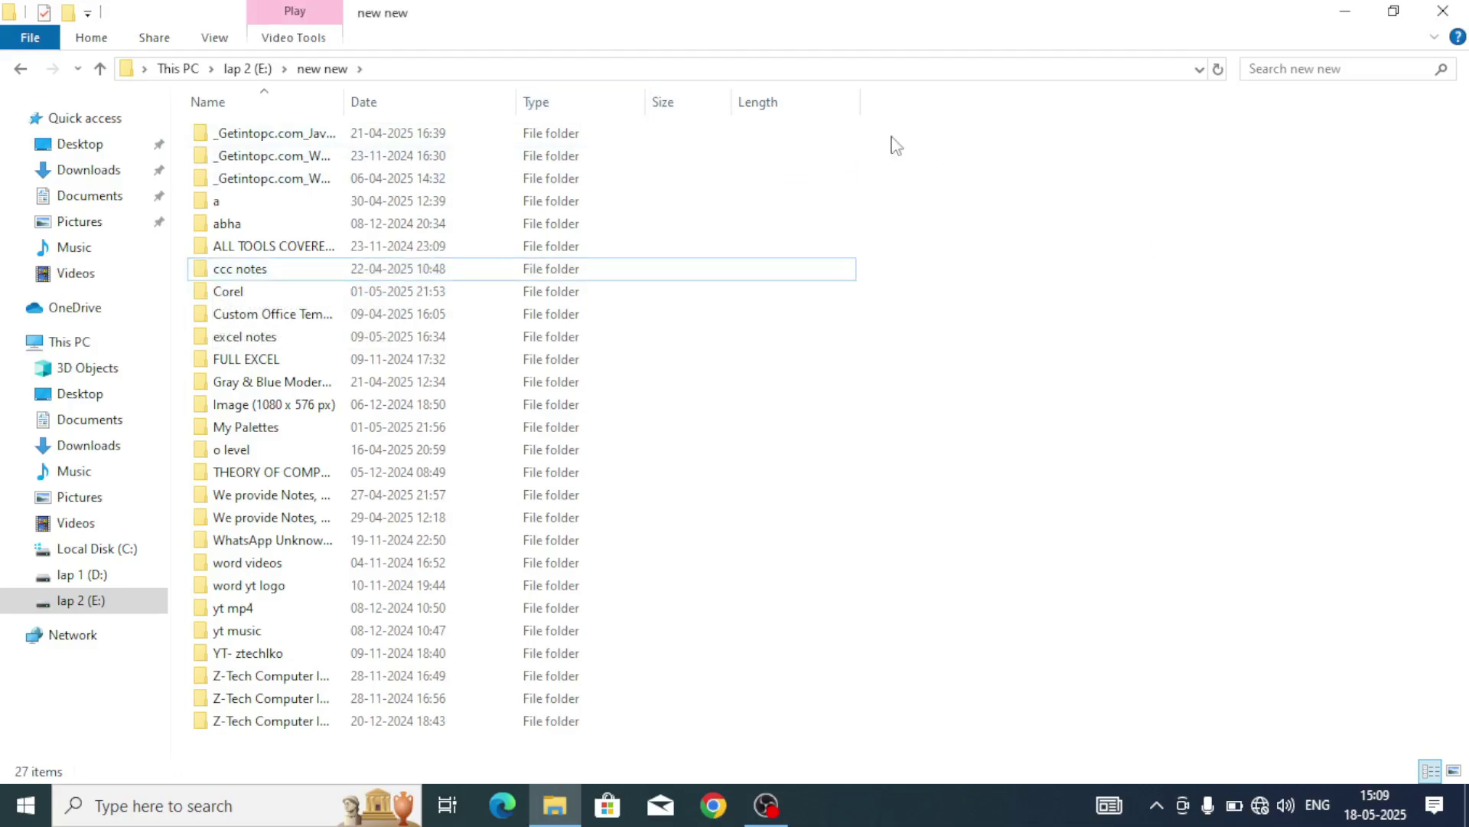
{"action": "left_click", "coordinate": [635, 105]}
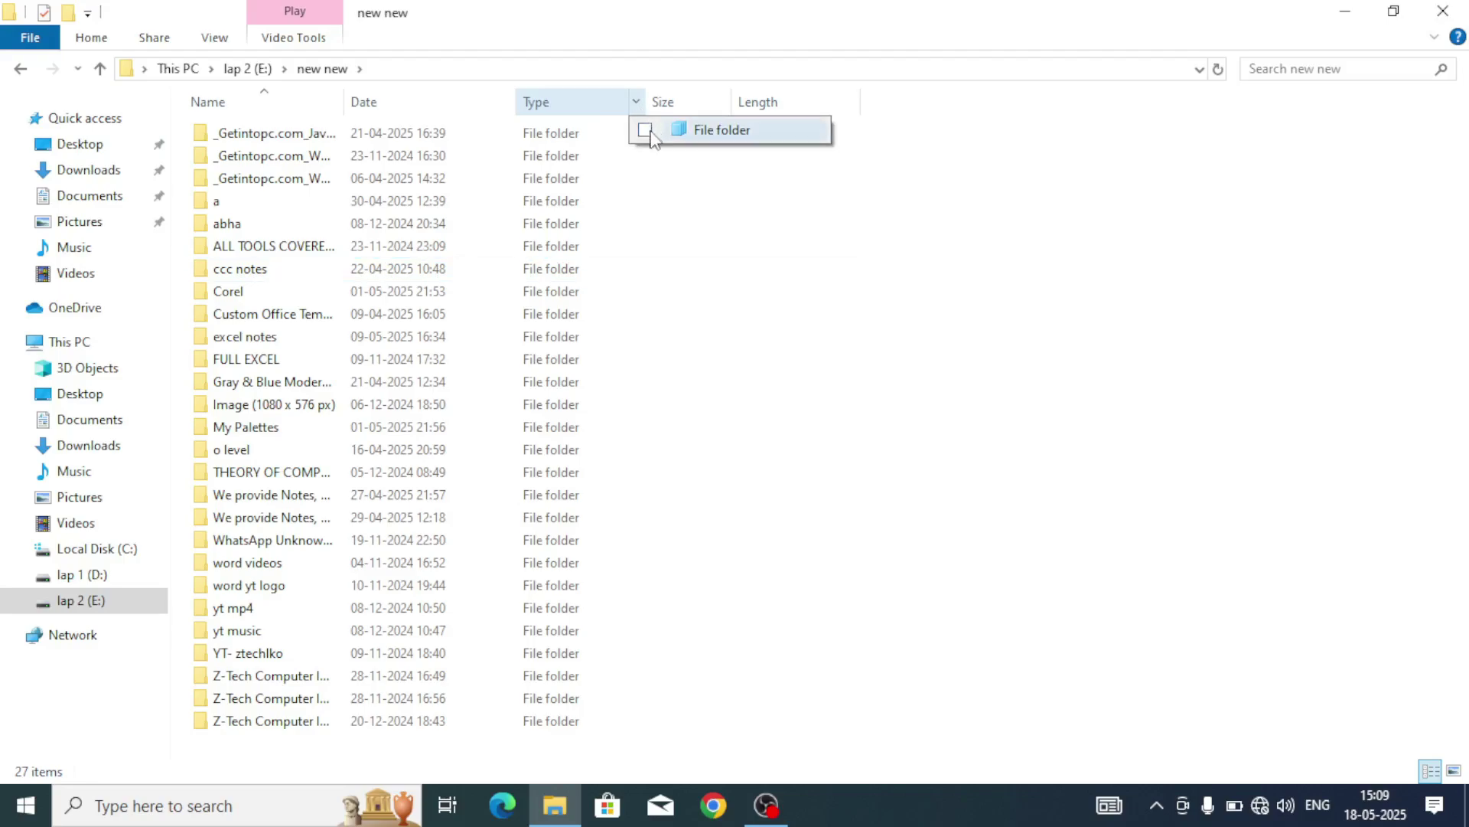
{"action": "left_click", "coordinate": [1100, 318]}
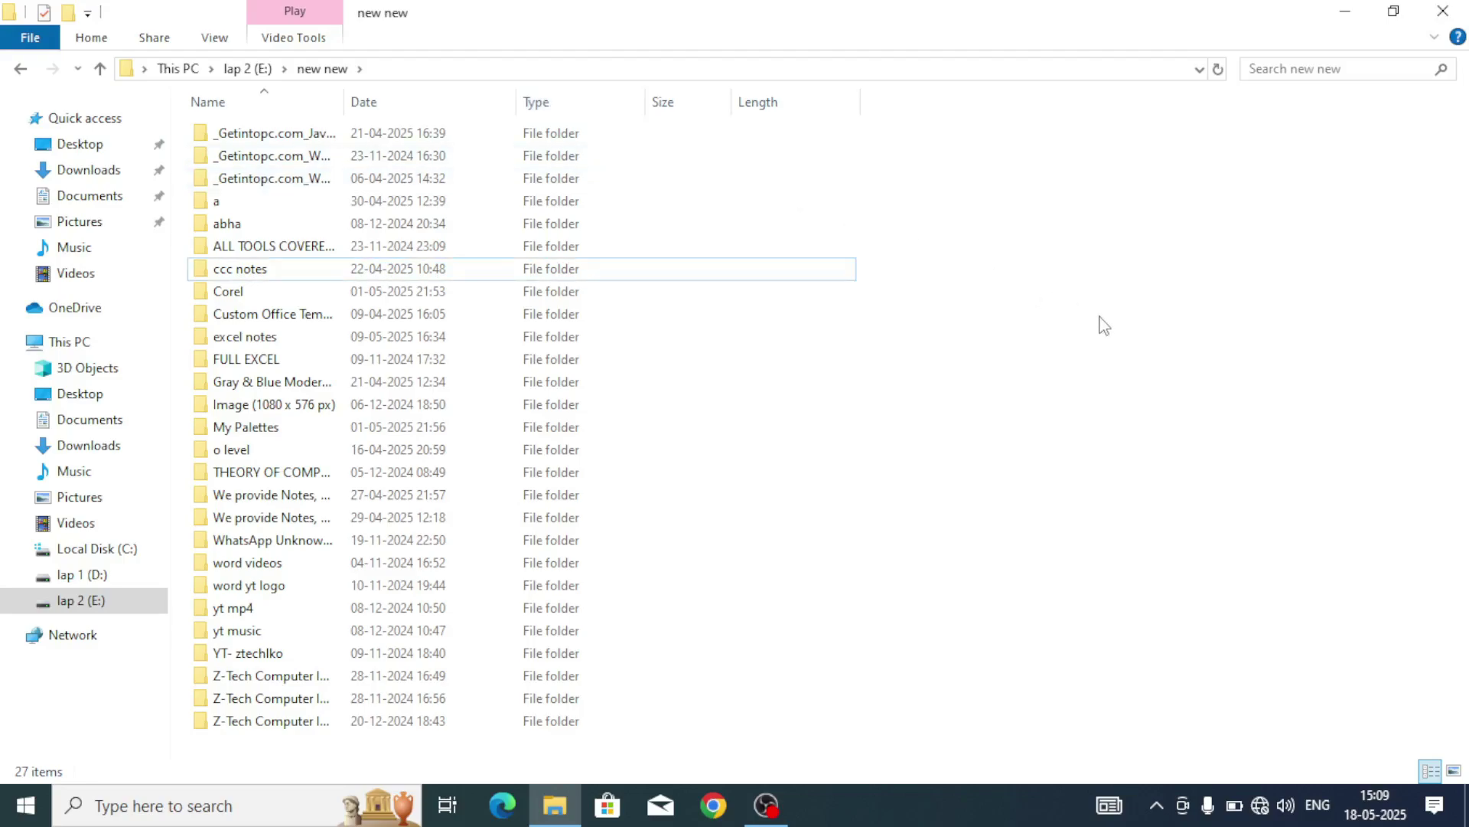
Look at the contents of the "ccc notes" and "excel notes" subfolders and open the "word videos" subfolder.
{"action": "left_click", "coordinate": [291, 141]}
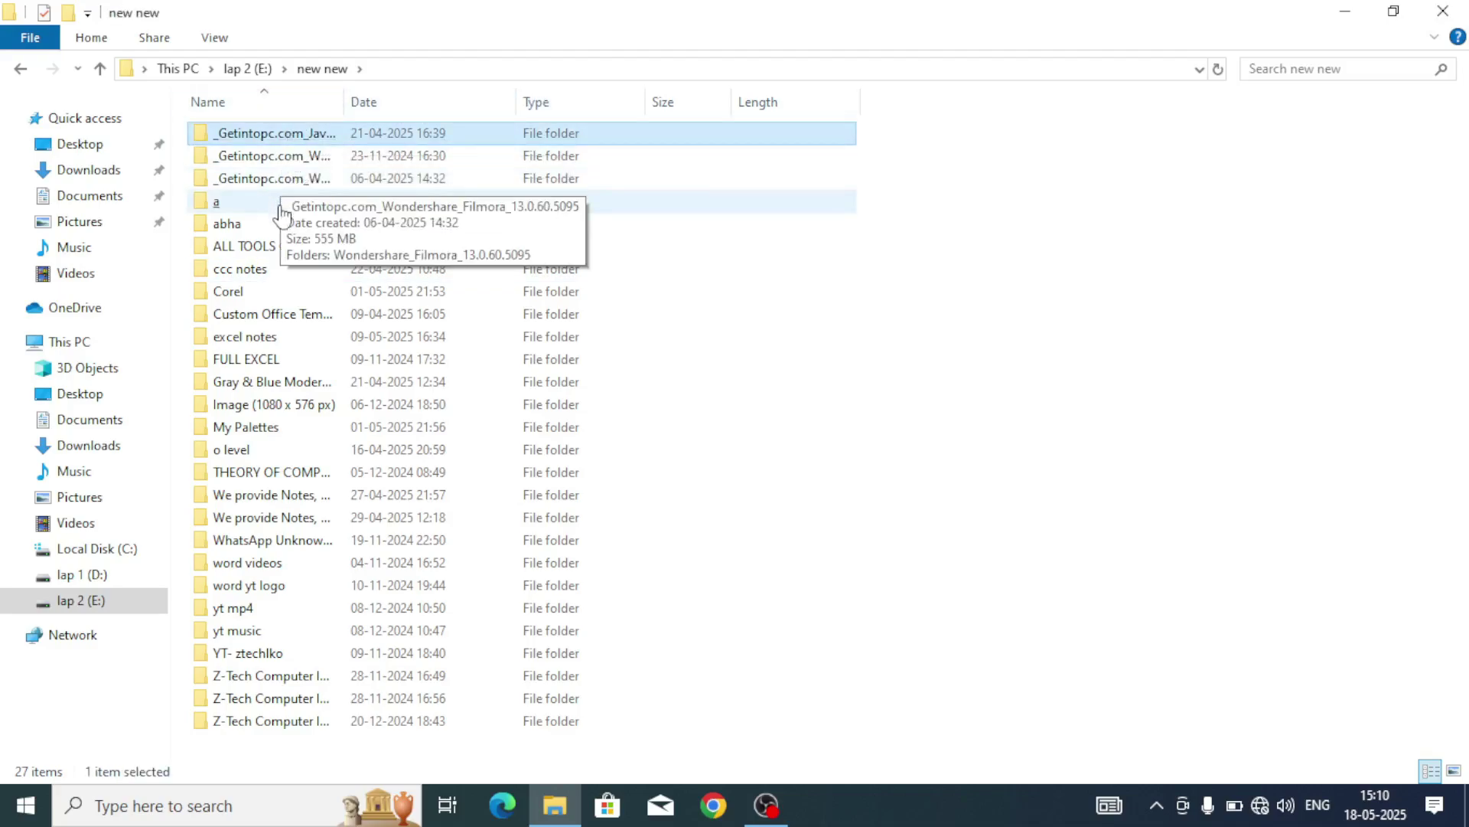
{"action": "double_click", "coordinate": [249, 273]}
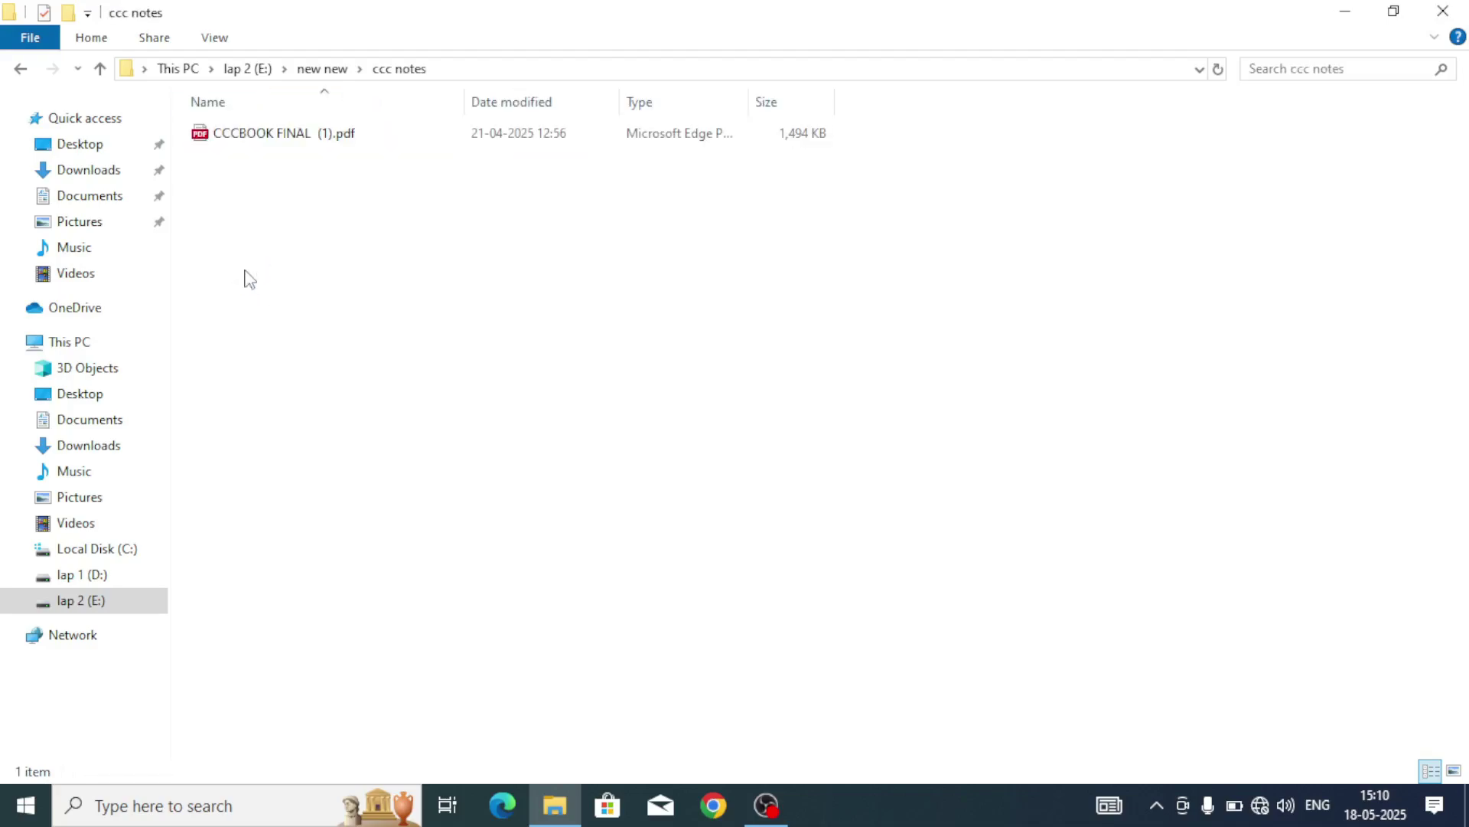
{"action": "left_click", "coordinate": [23, 71]}
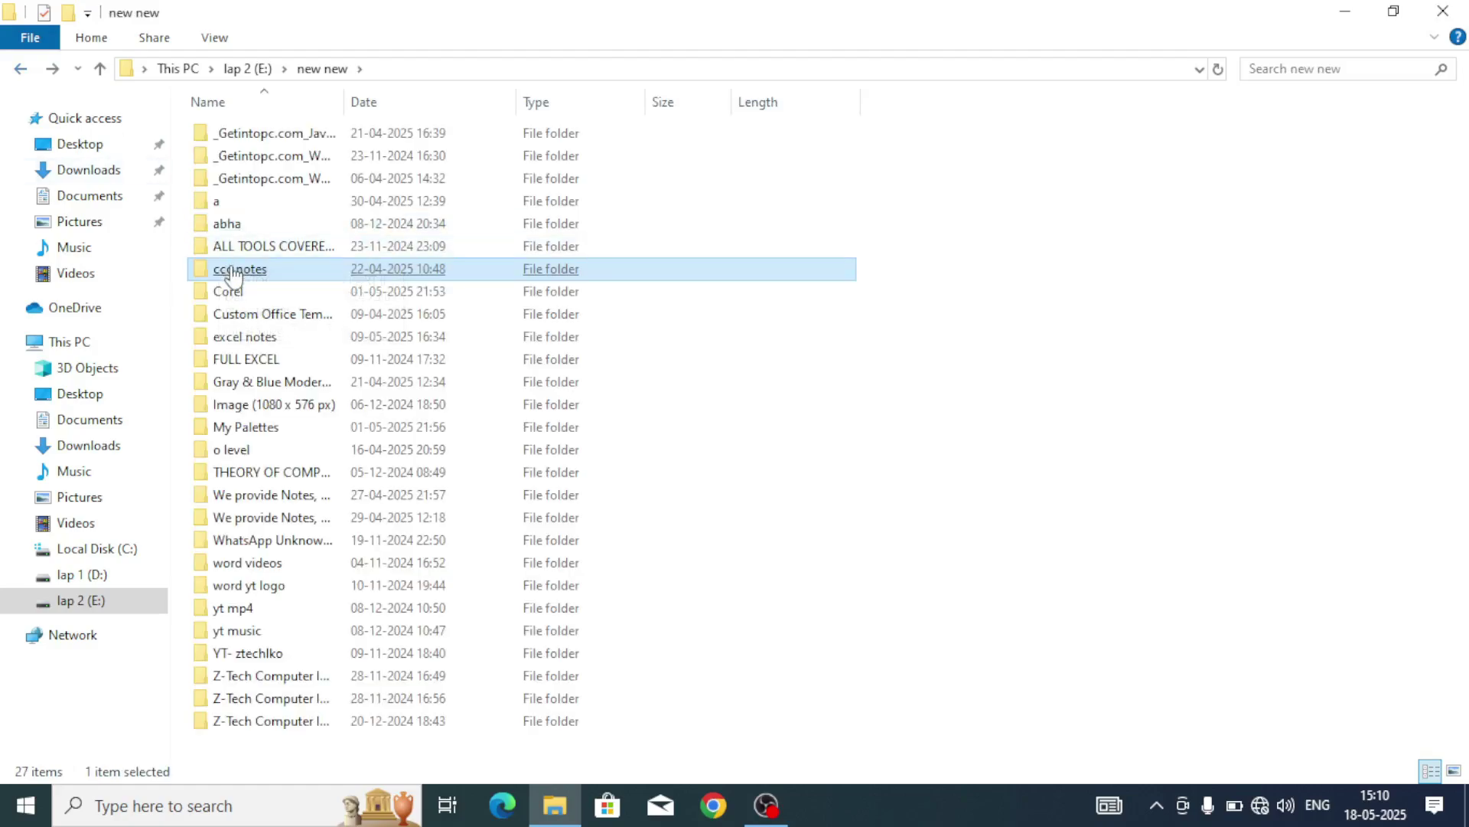
{"action": "left_click", "coordinate": [230, 342]}
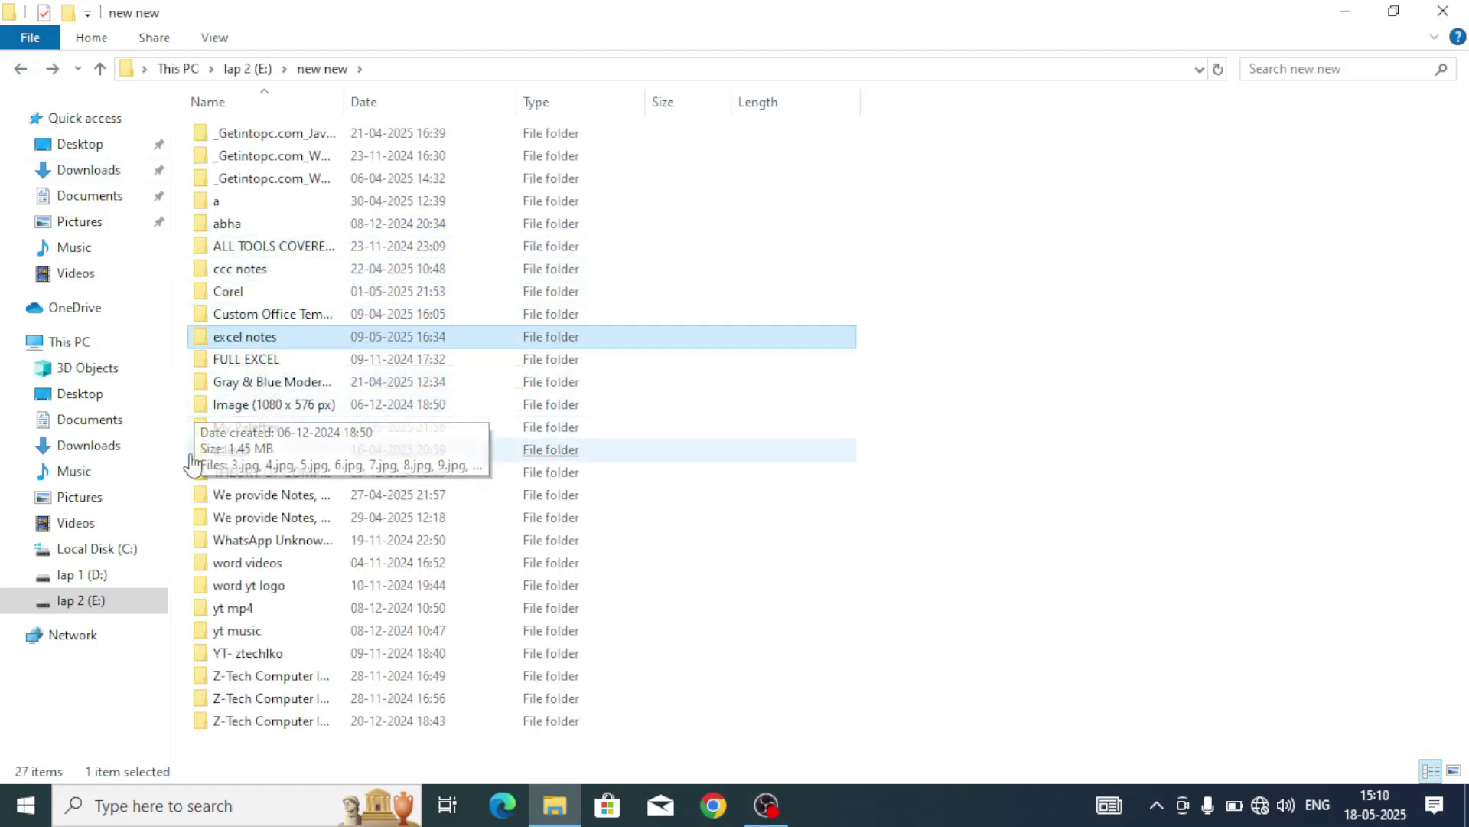
{"action": "double_click", "coordinate": [220, 346]}
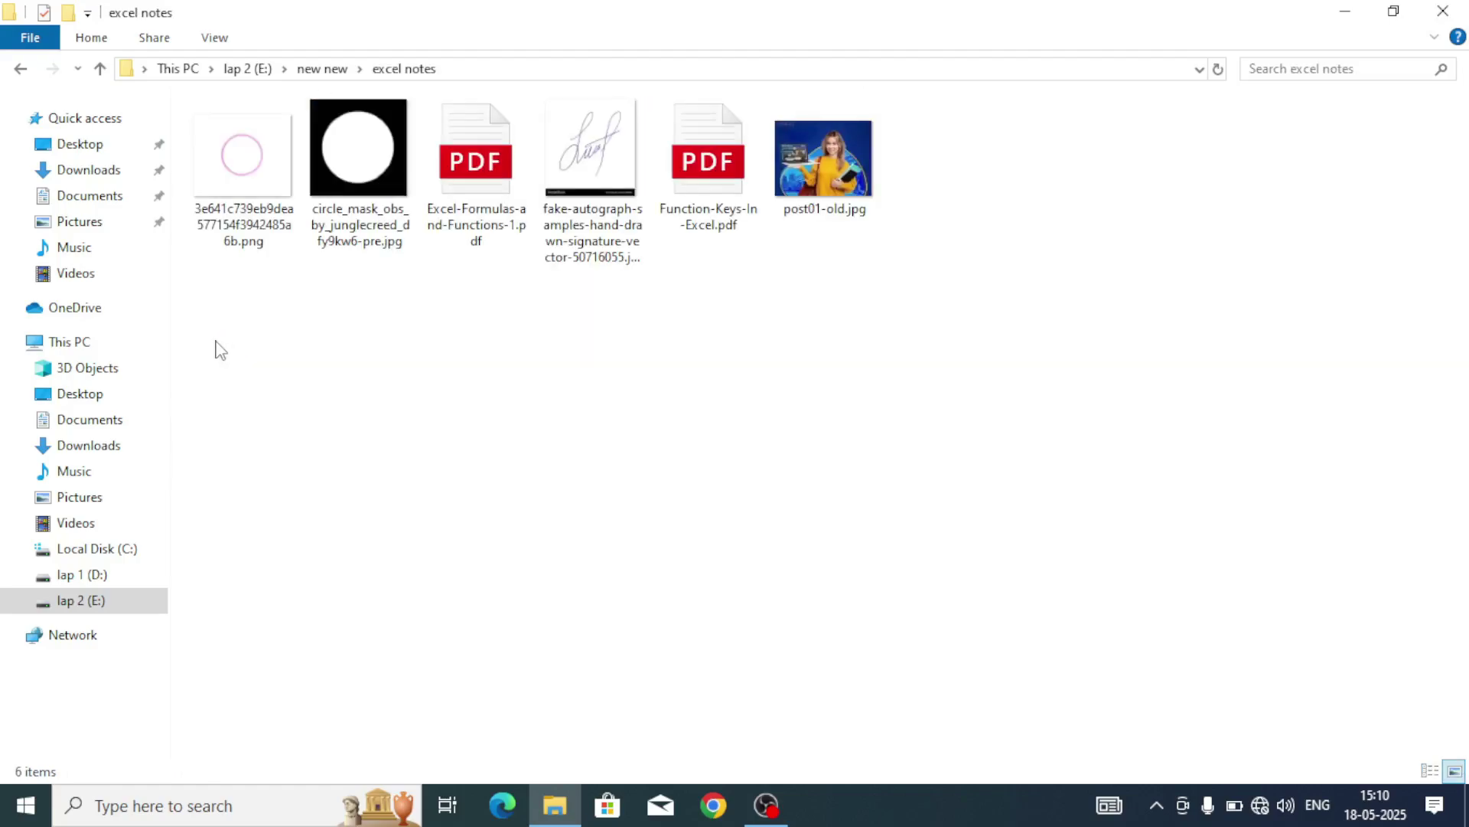
{"action": "left_click", "coordinate": [20, 69]}
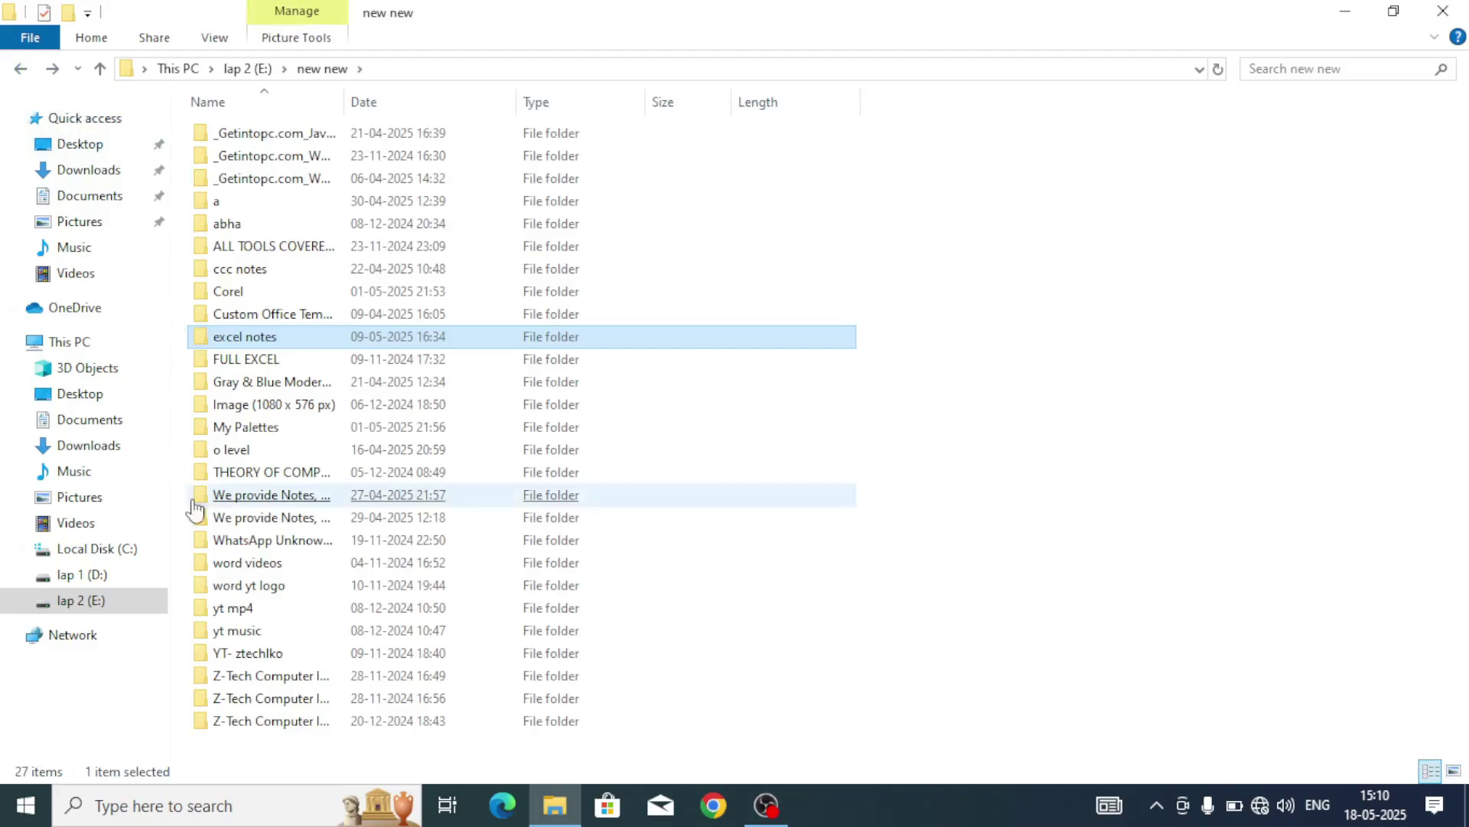
{"action": "left_click", "coordinate": [206, 565]}
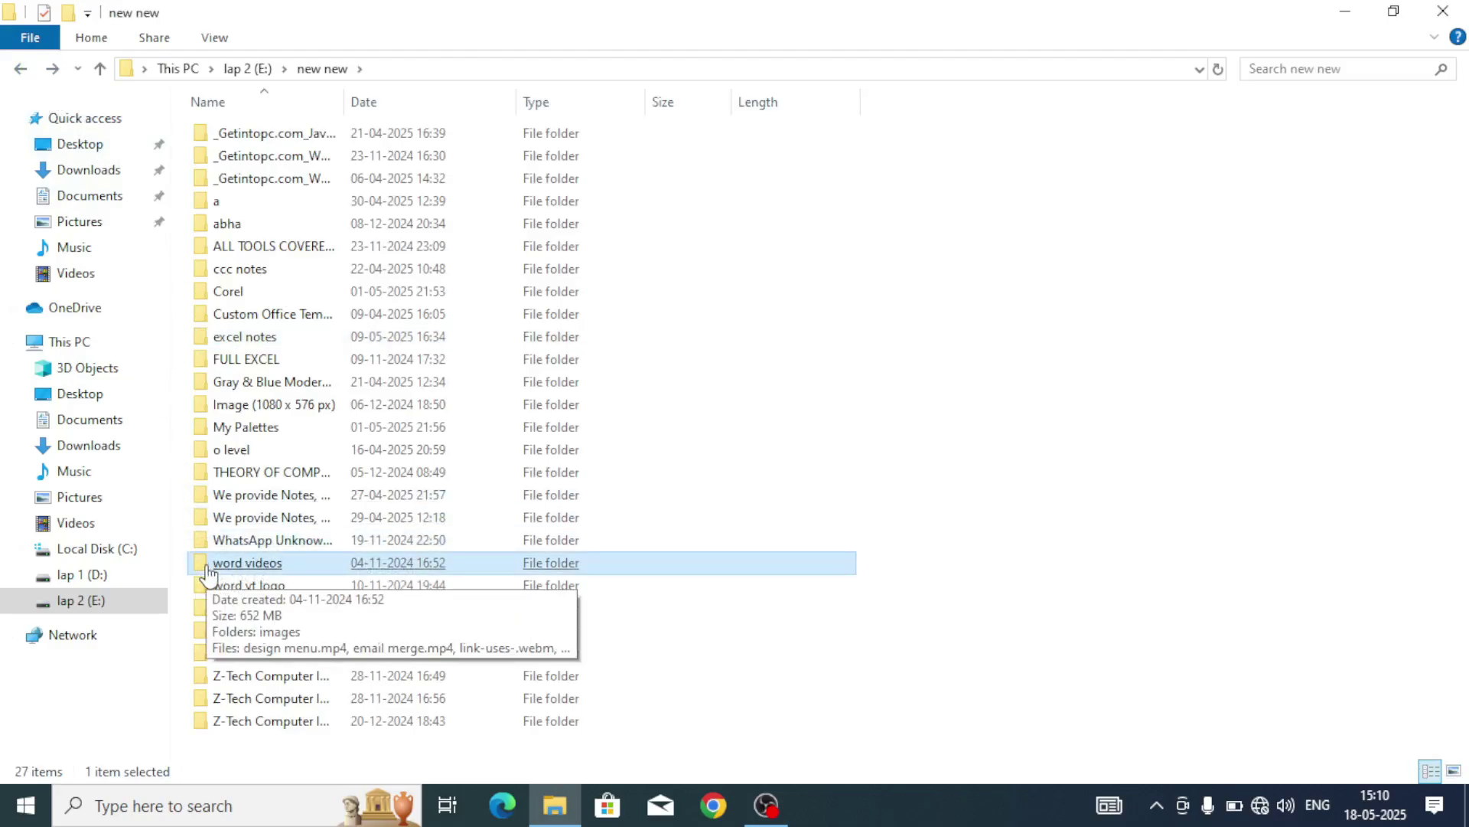
{"action": "double_click", "coordinate": [208, 571]}
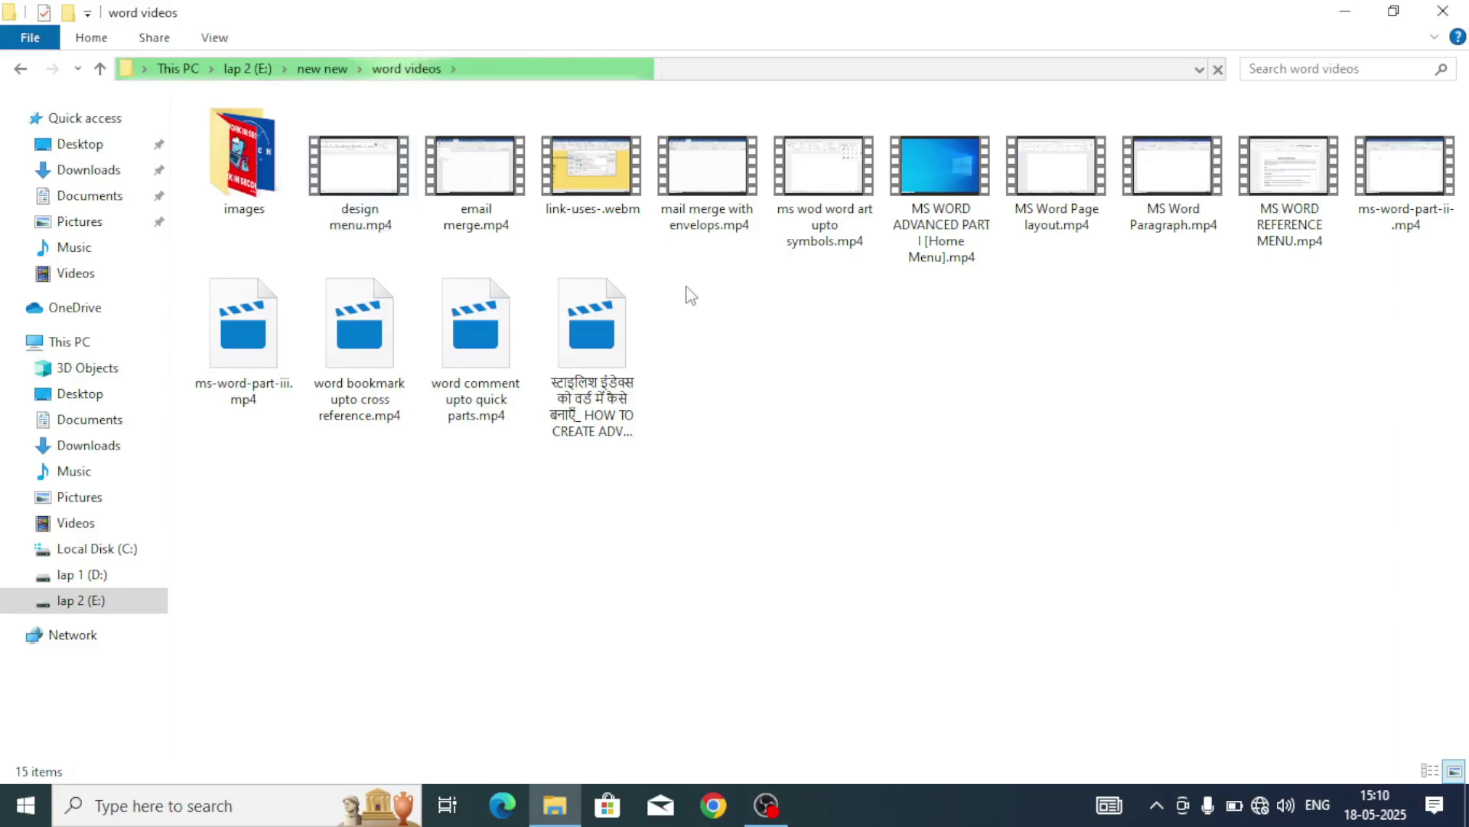
{"action": "left_click", "coordinate": [384, 178]}
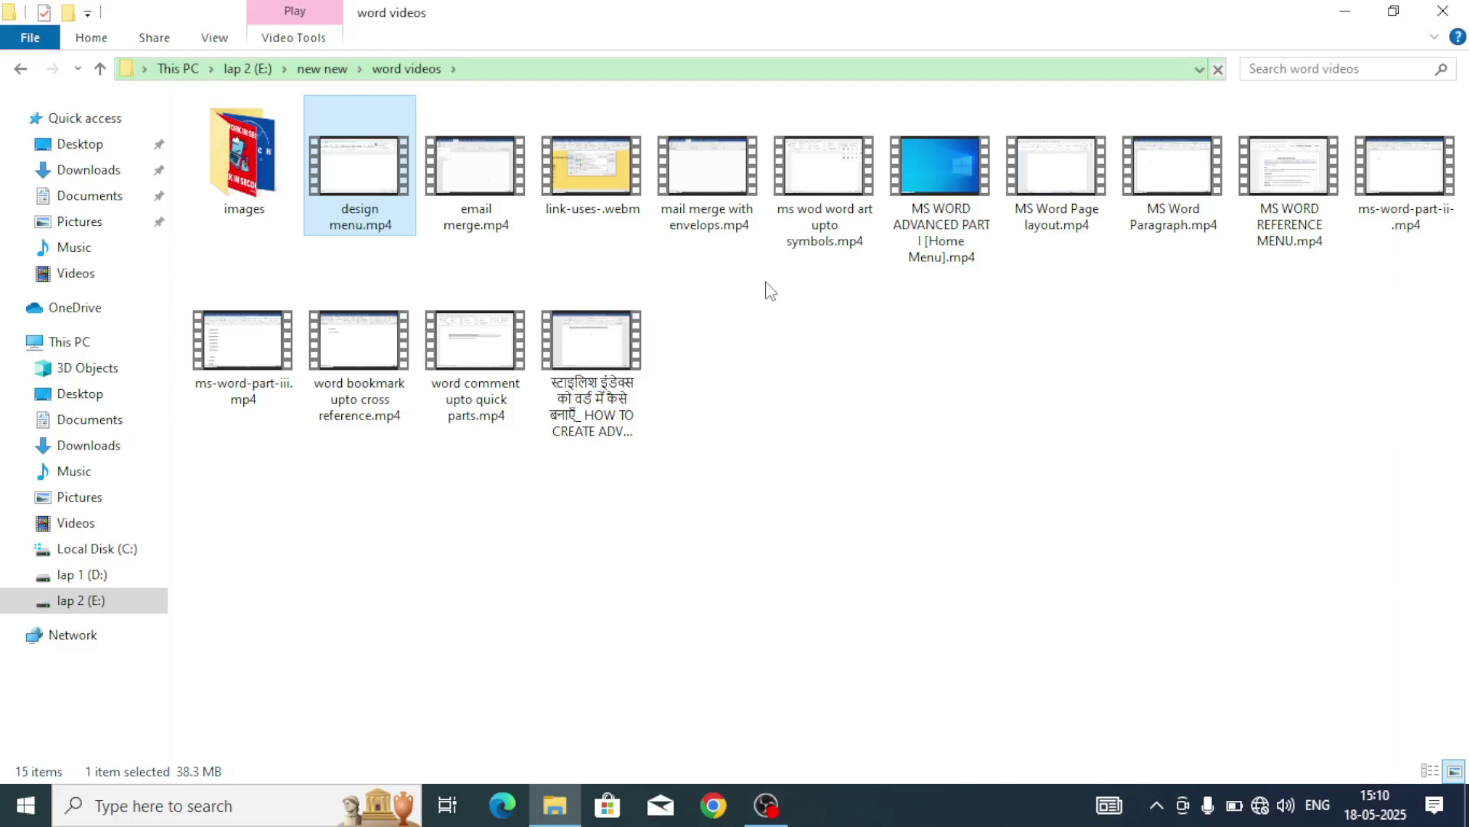
{"action": "left_click", "coordinate": [699, 204], "text": "ctrl"}
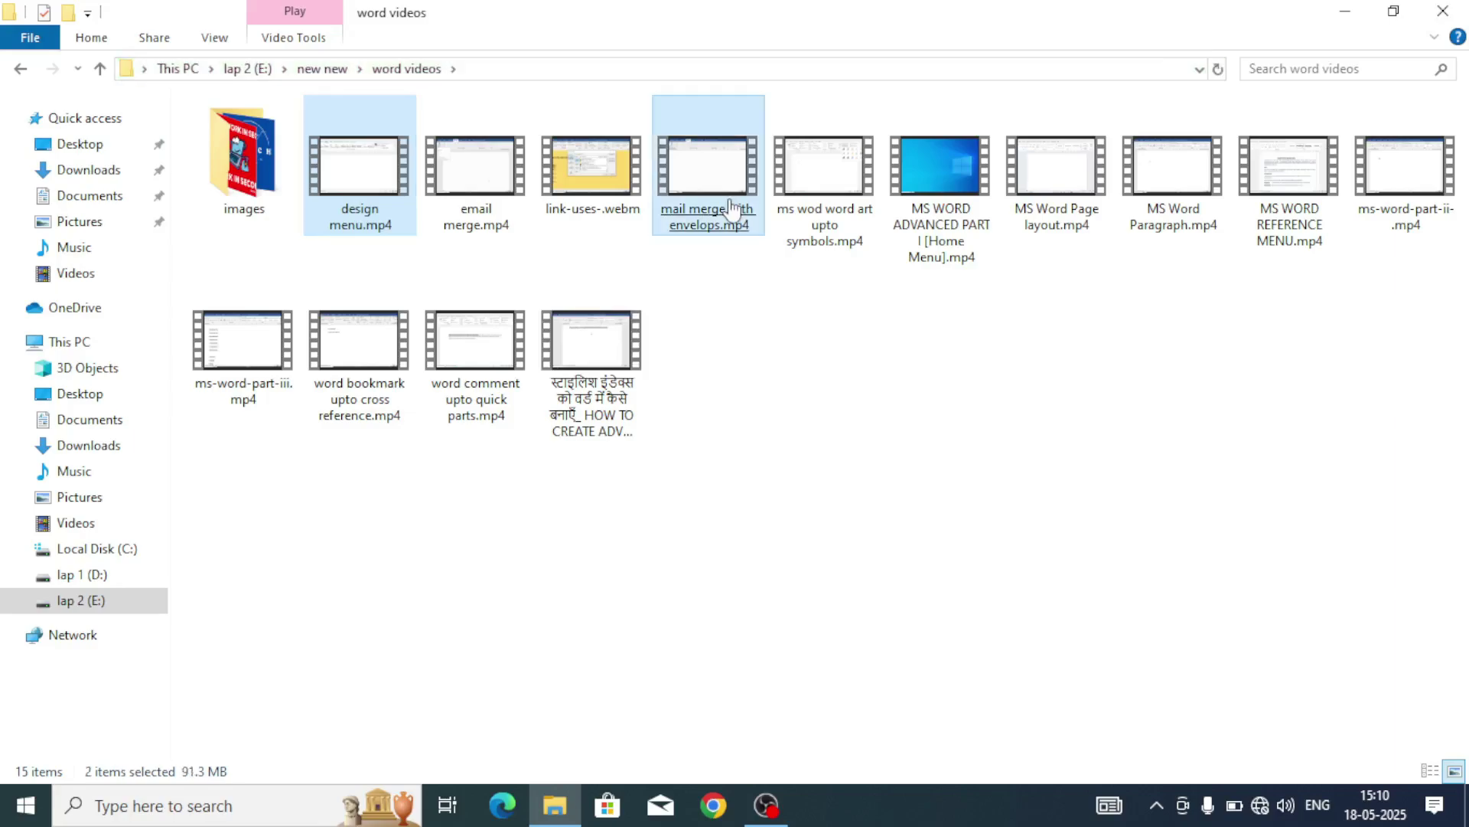
{"action": "left_click", "coordinate": [833, 222], "text": "ctrl"}
{"action": "left_click", "coordinate": [939, 234], "text": "ctrl"}
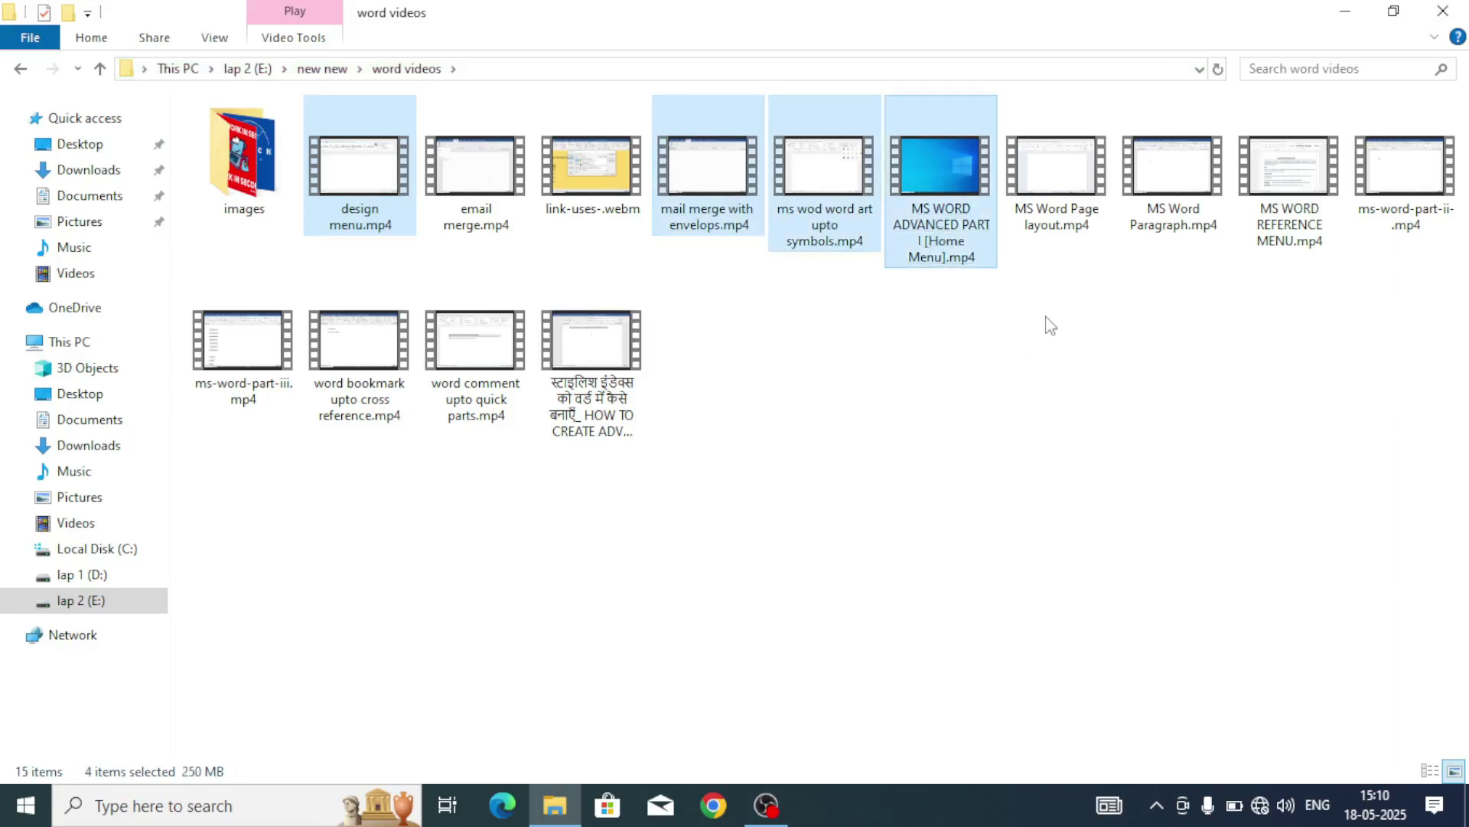
{"action": "left_click", "coordinate": [1062, 222], "text": "ctrl"}
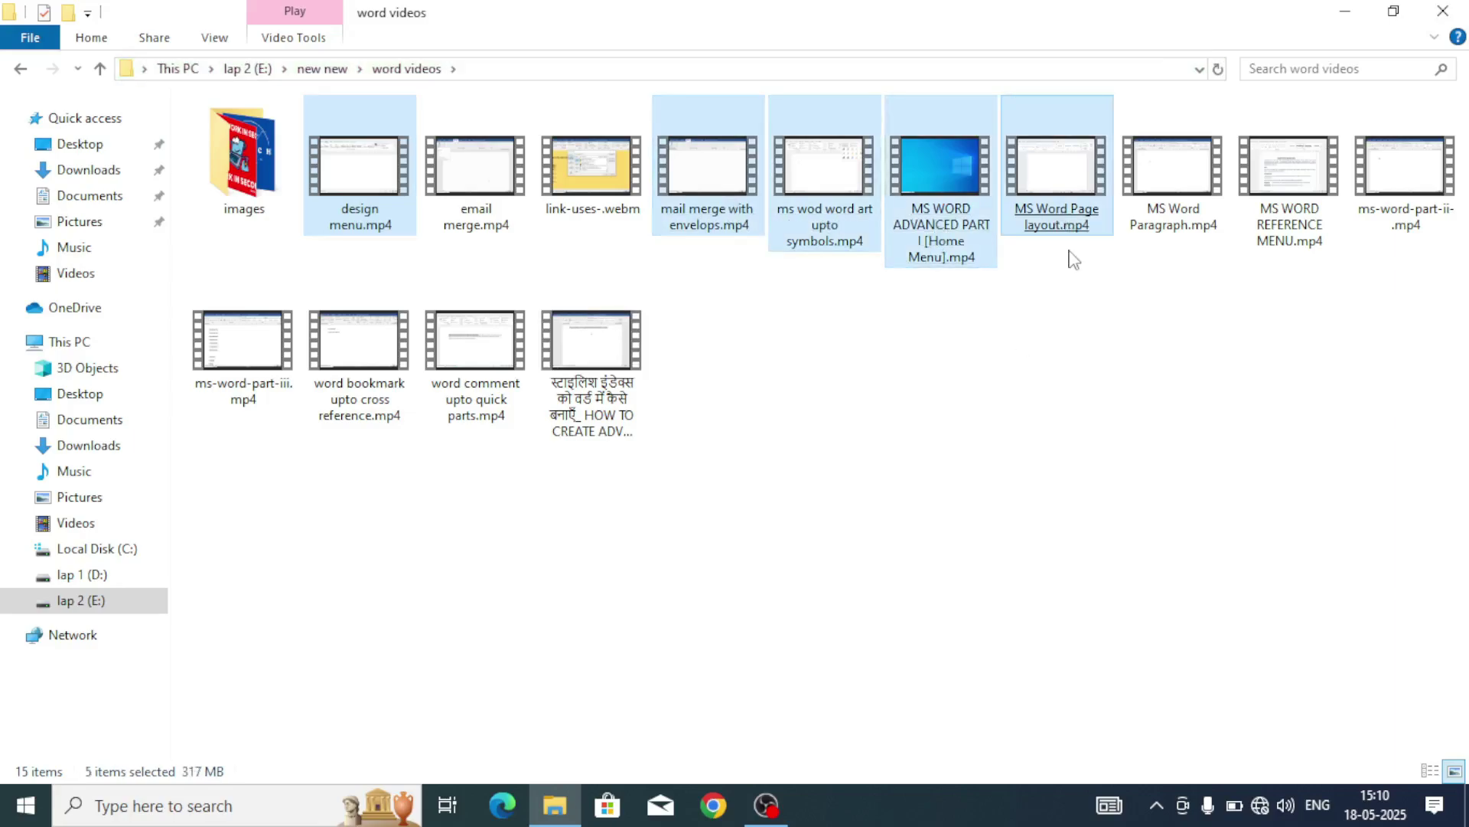
{"action": "left_click", "coordinate": [1169, 200], "text": "ctrl"}
{"action": "left_click", "coordinate": [1280, 215], "text": "ctrl"}
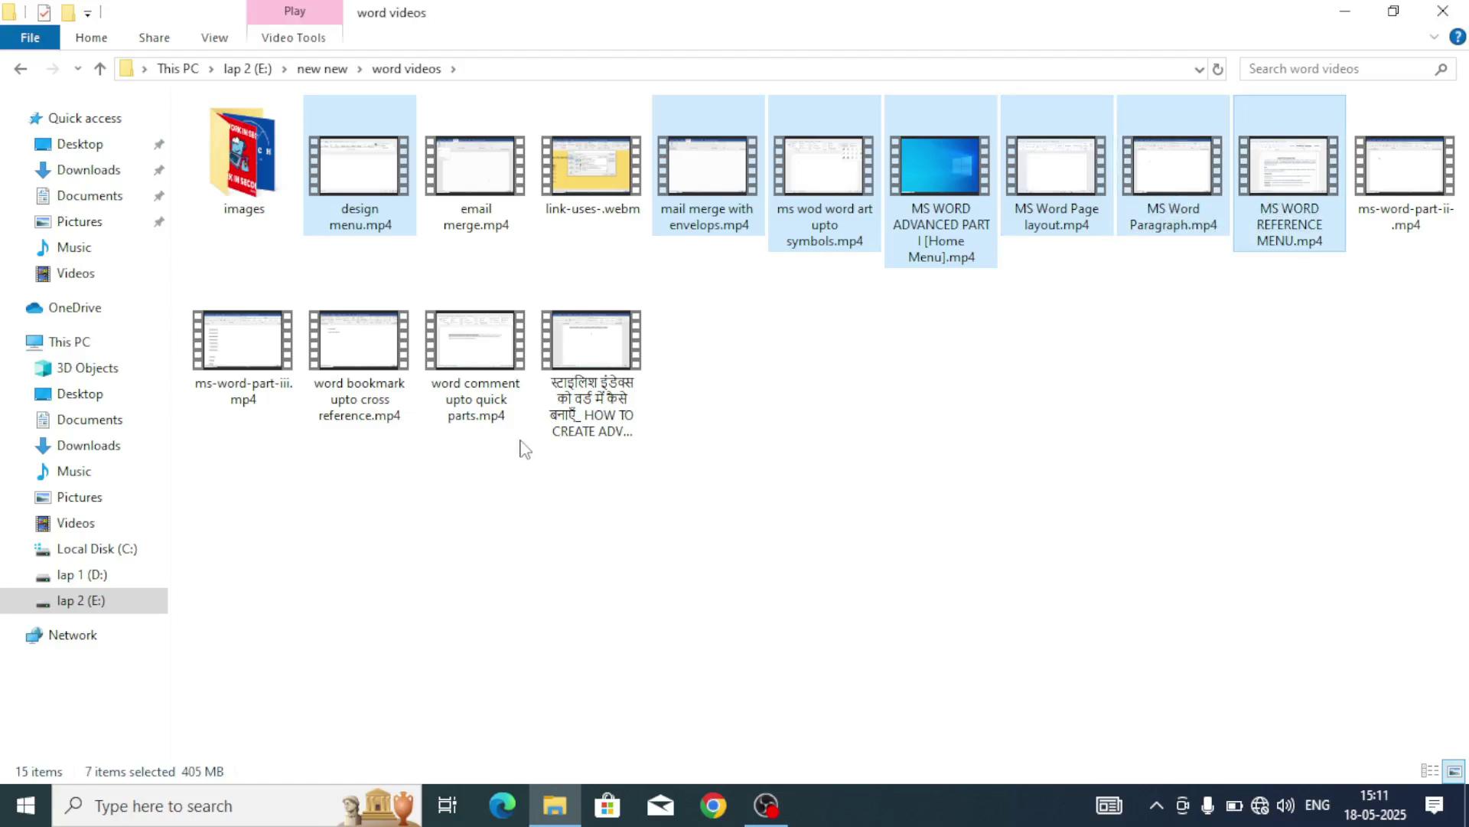
{"action": "left_click", "coordinate": [494, 367], "text": "ctrl"}
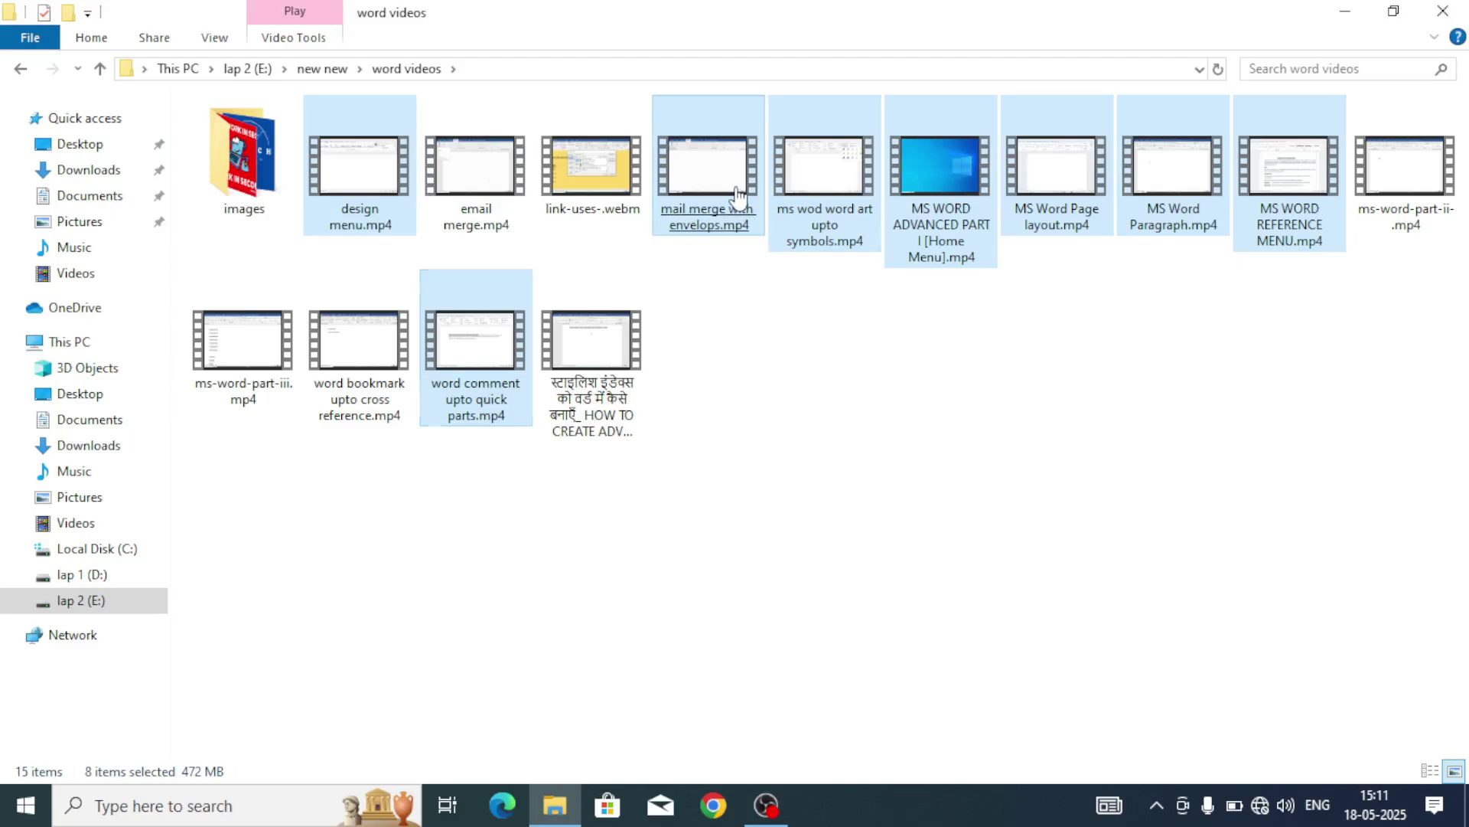
{"action": "left_click_drag", "start_coordinate": [737, 189], "coordinate": [646, 207]}
{"action": "left_click_drag", "start_coordinate": [353, 261], "coordinate": [82, 274]}
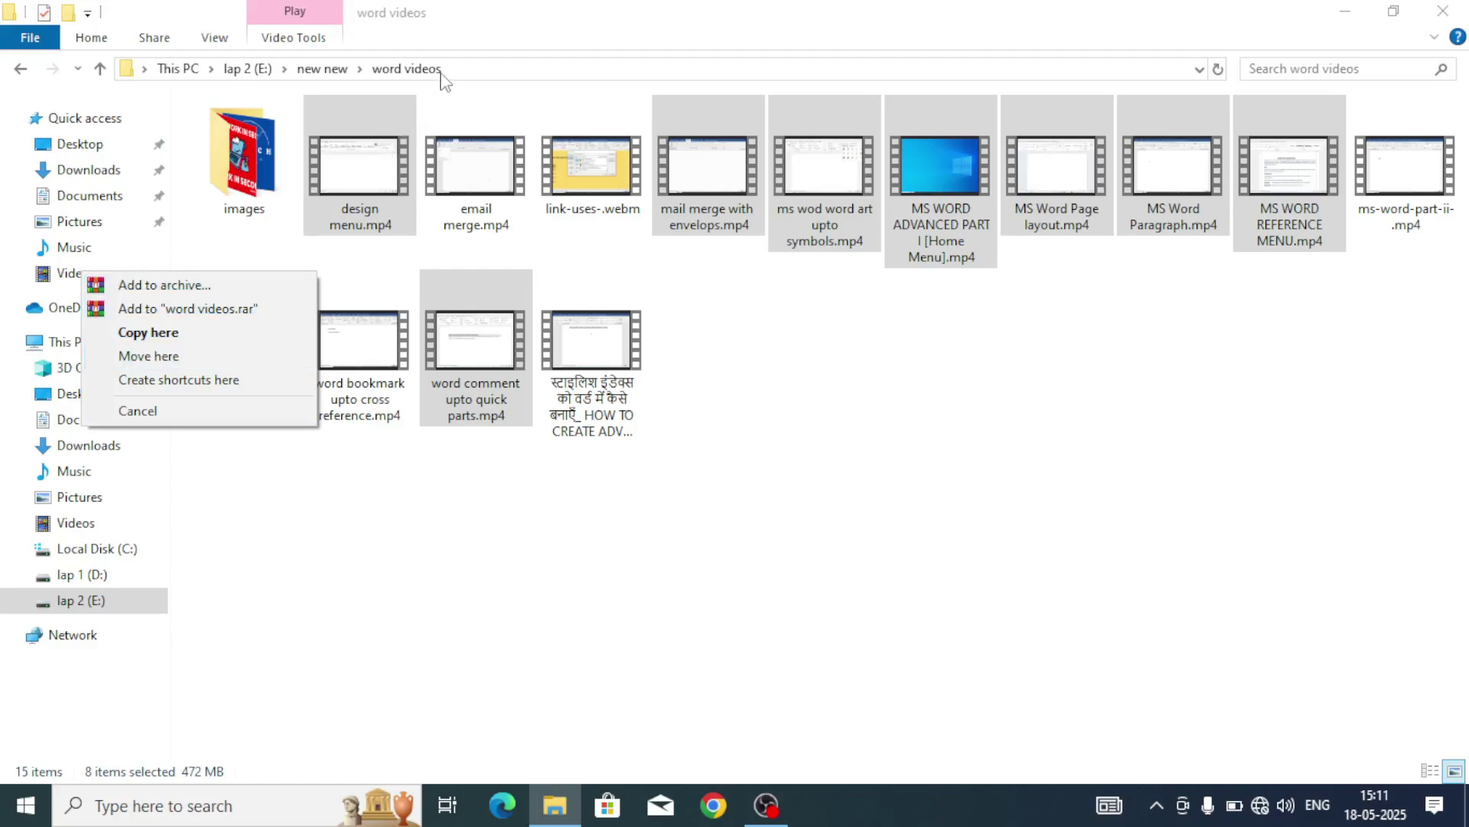
{"action": "left_click", "coordinate": [194, 408]}
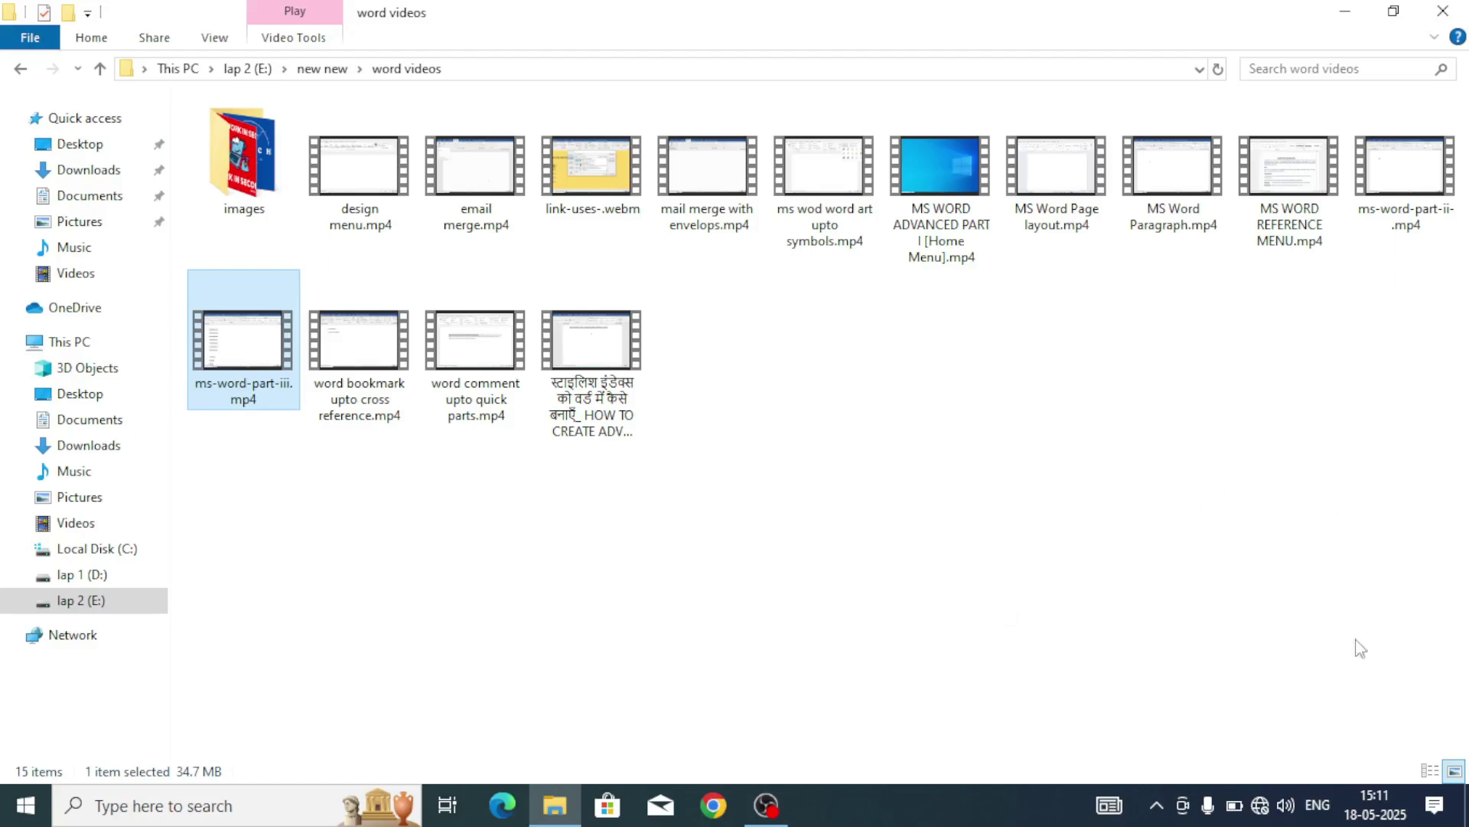
Check the File name extensions setting among the view options, and return to This PC.
{"action": "left_click", "coordinate": [215, 39]}
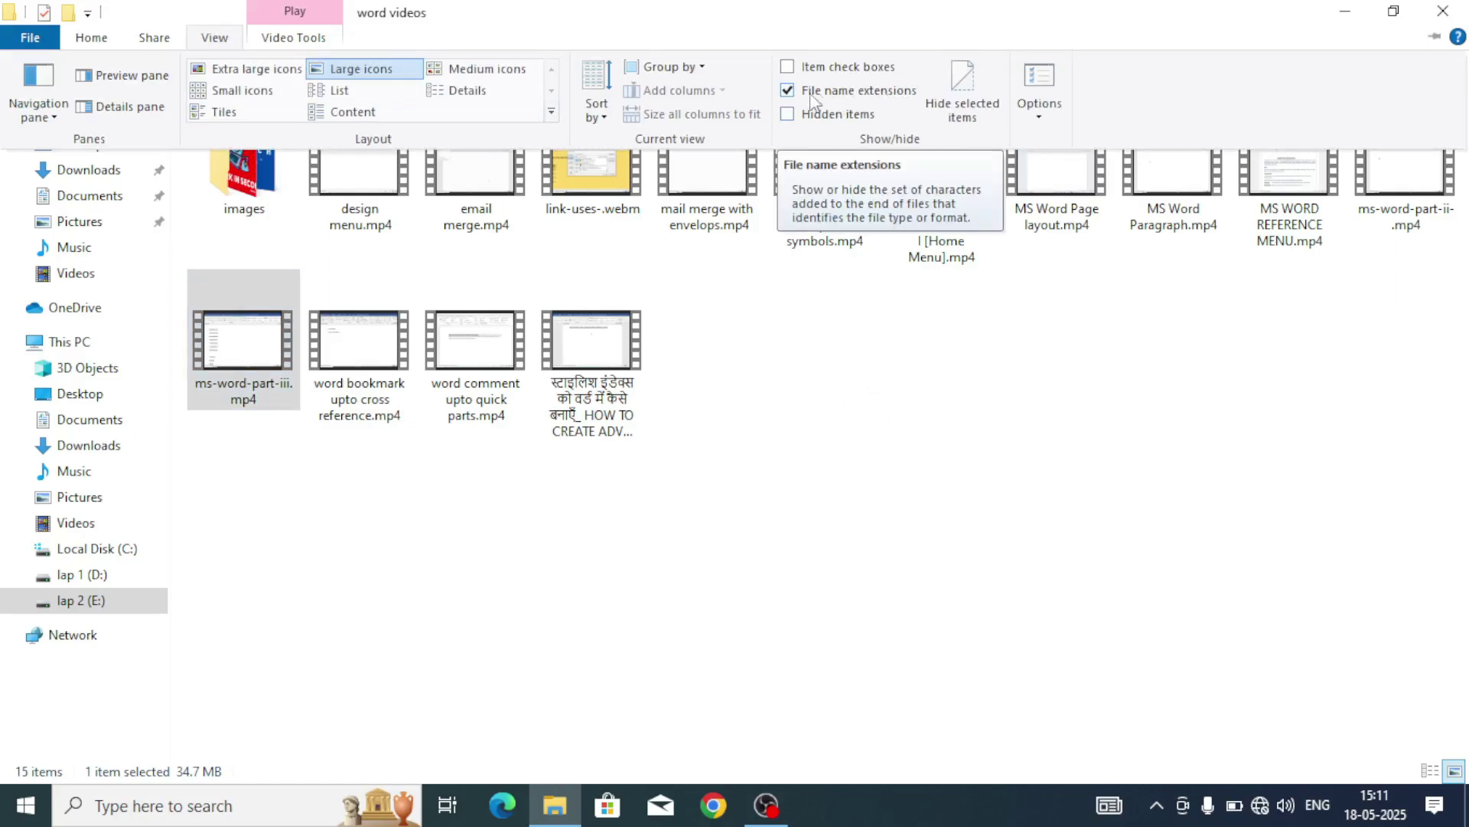
{"action": "left_click", "coordinate": [80, 349]}
{"action": "left_click", "coordinate": [80, 349]}
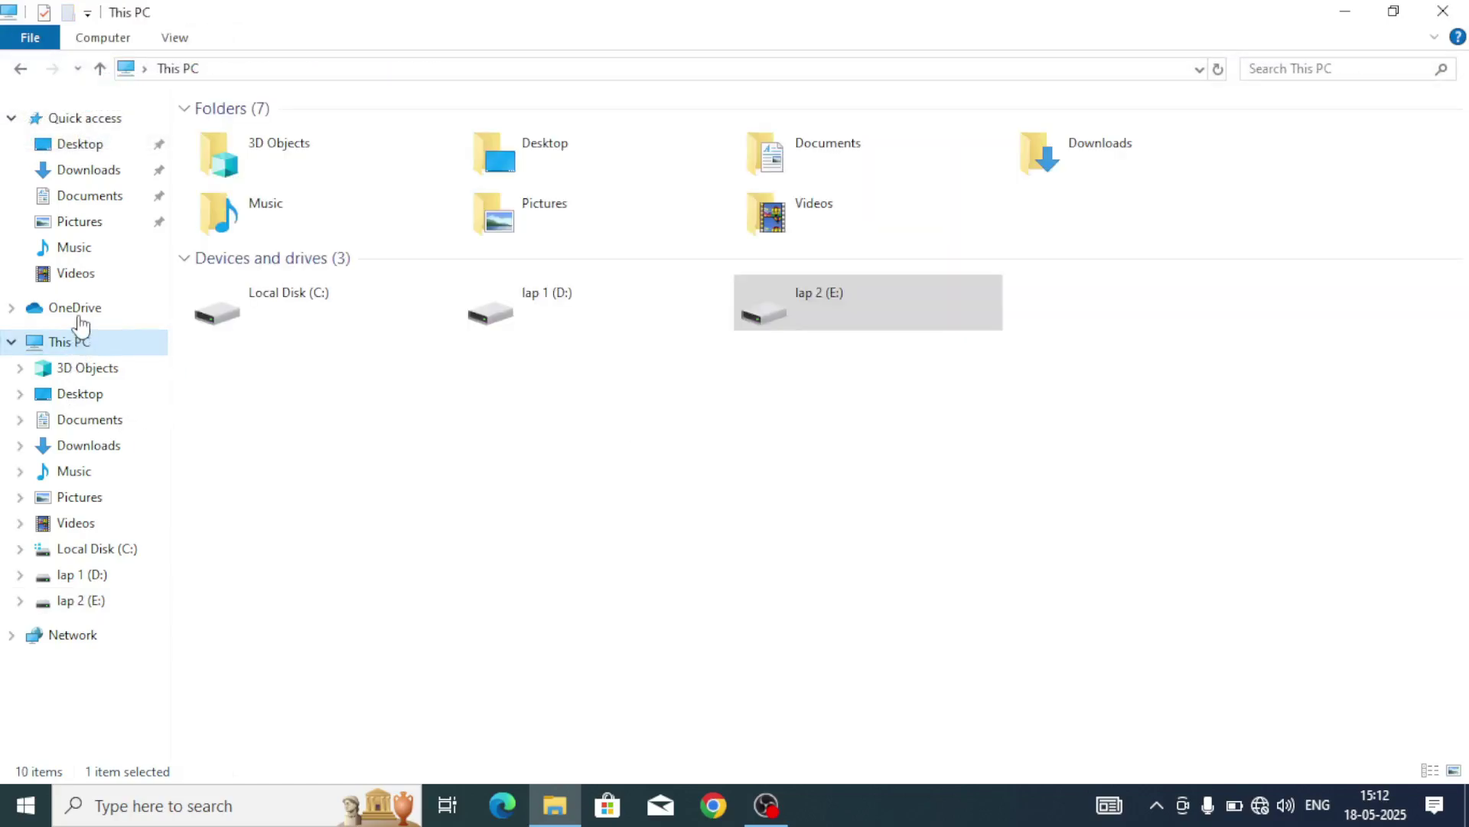
Open the Documents folder, compare the extensions of account.pdf and account.docx, and search the folder for "pdf".
{"action": "left_click", "coordinate": [90, 198]}
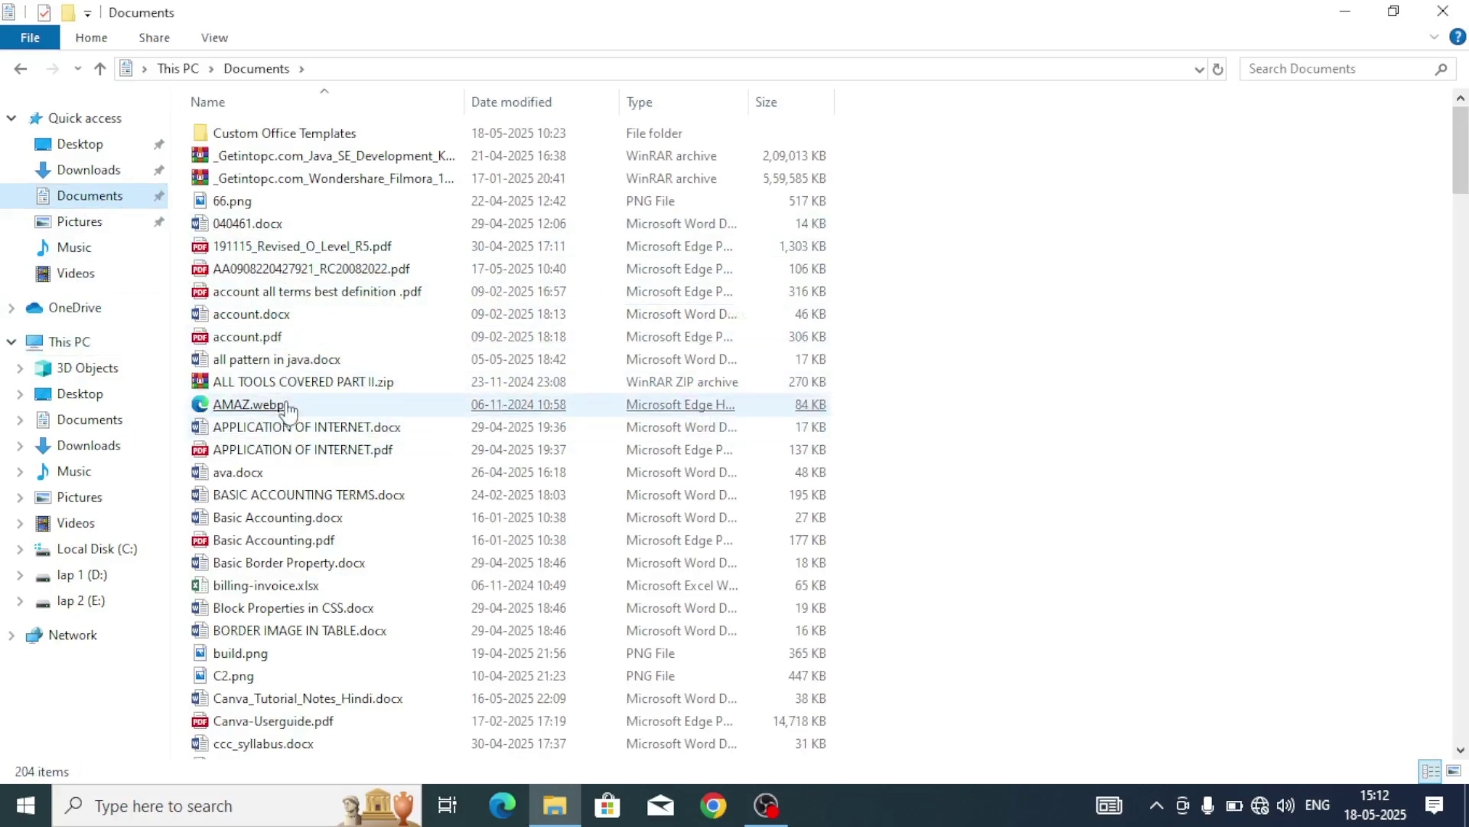
{"action": "left_click", "coordinate": [274, 342]}
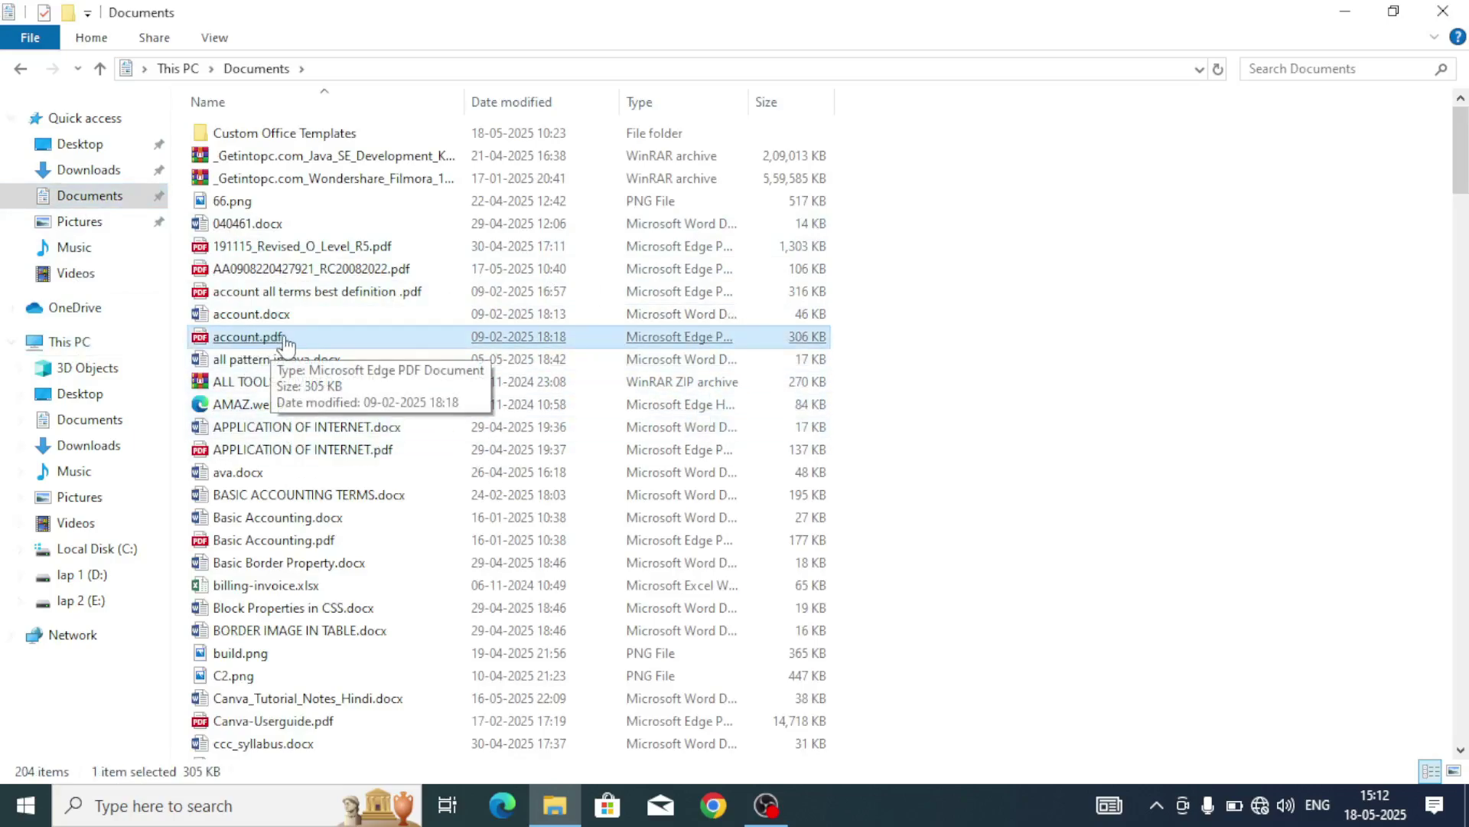
{"action": "left_click", "coordinate": [278, 318]}
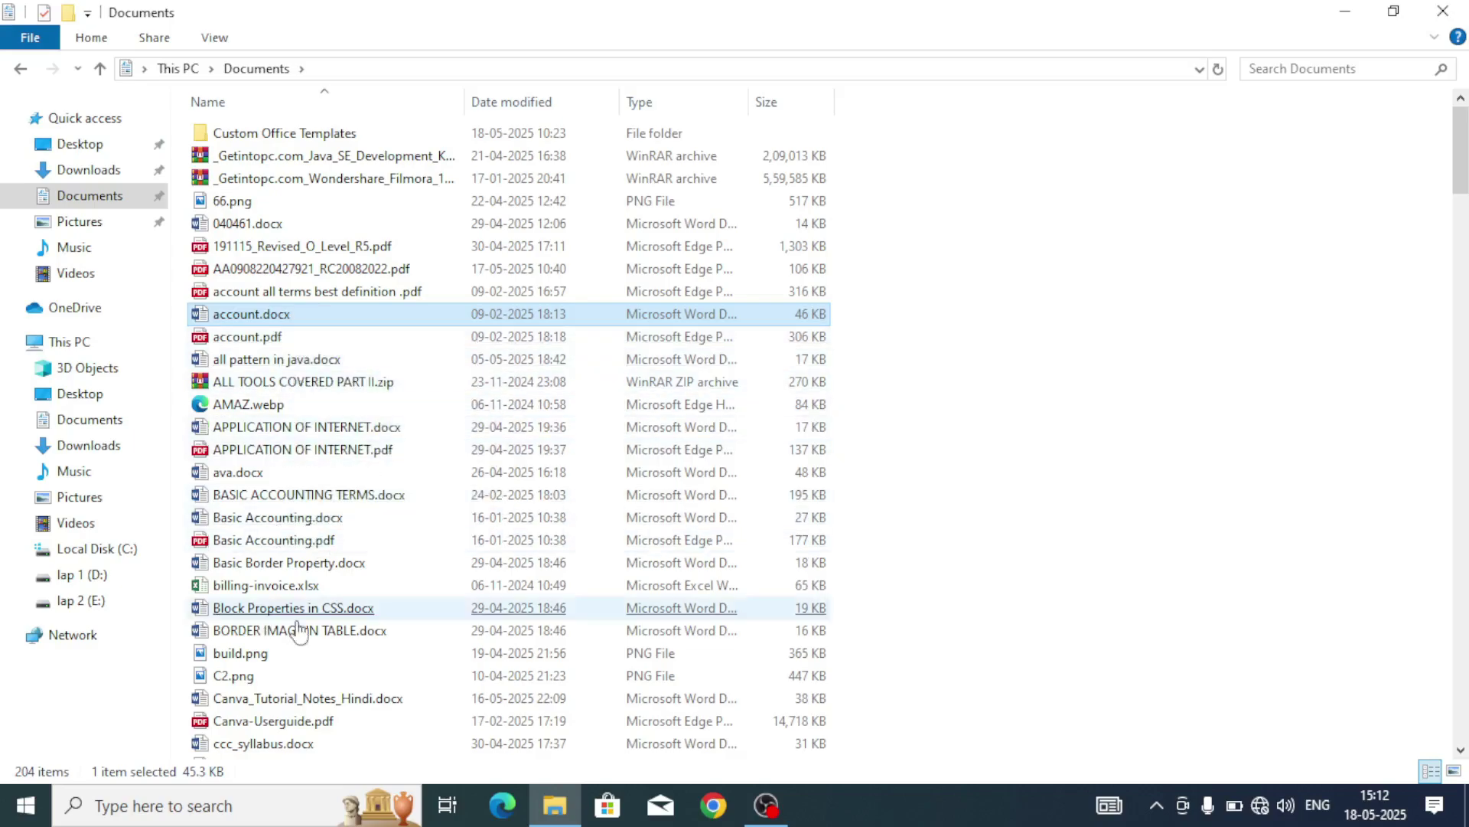
{"action": "left_click", "coordinate": [1293, 68]}
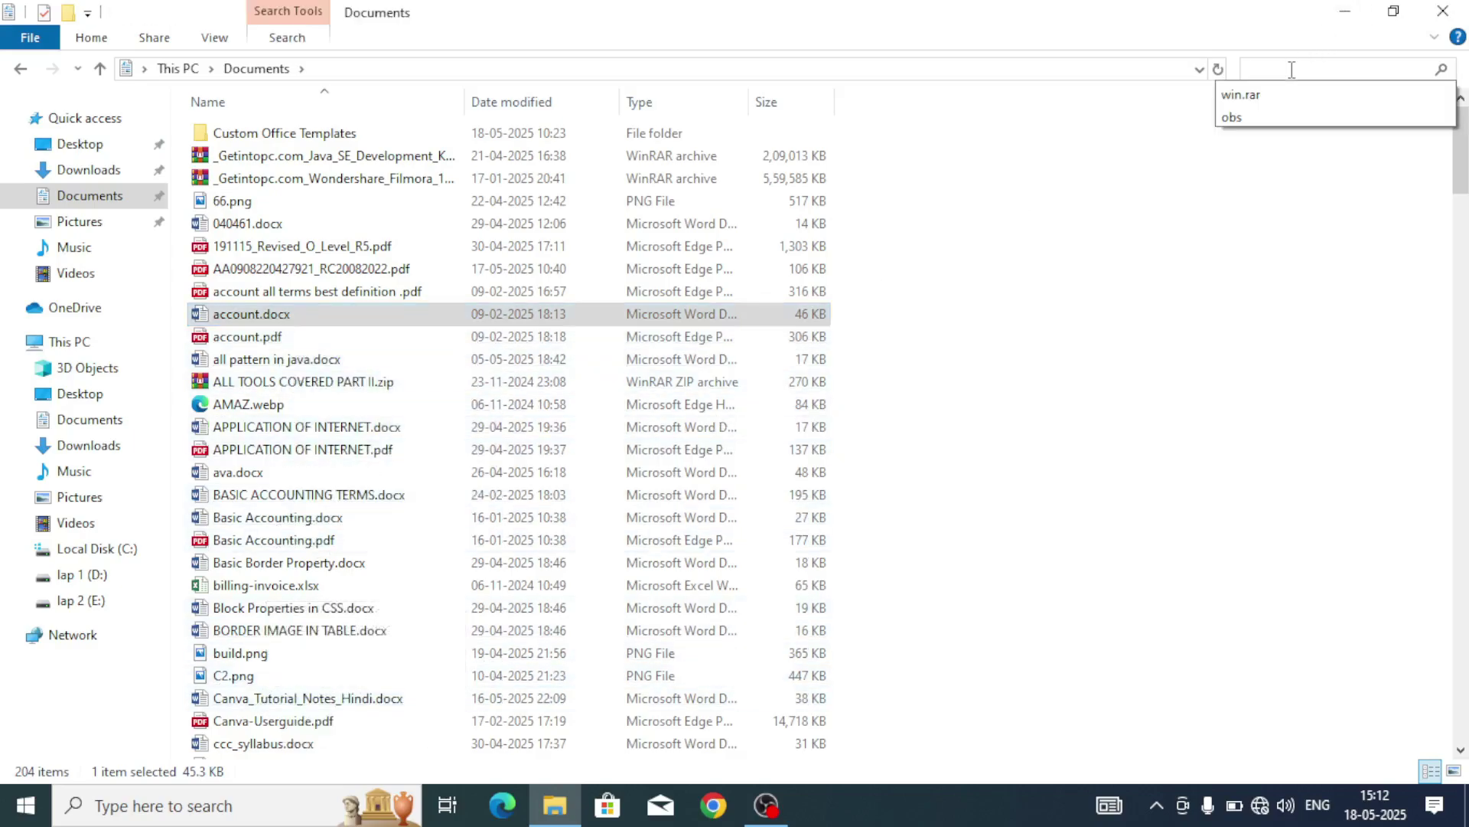
{"action": "type", "text": "pdf"}
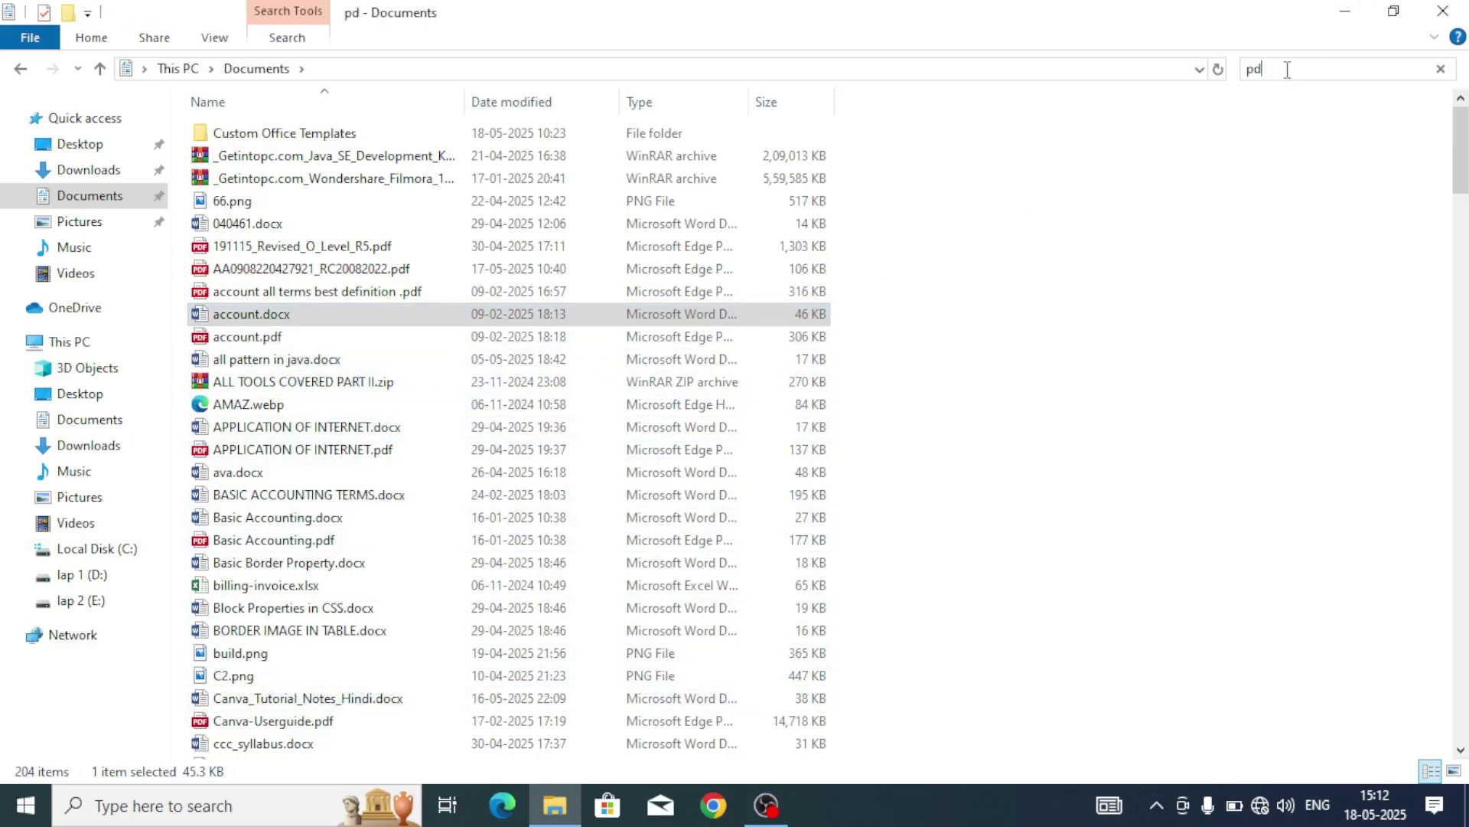